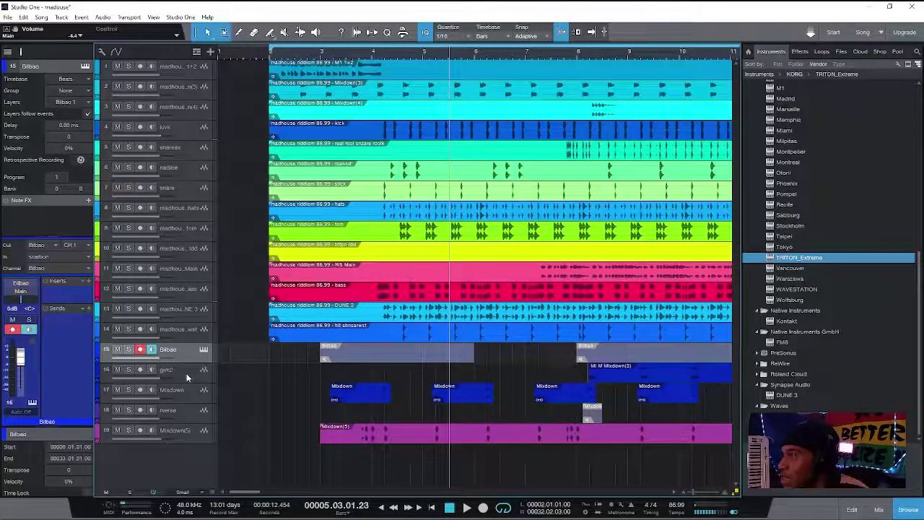
Step: Mute the Mixdown track and the Mixdown(5) track, and select the girk2 track
left_click(117, 390)
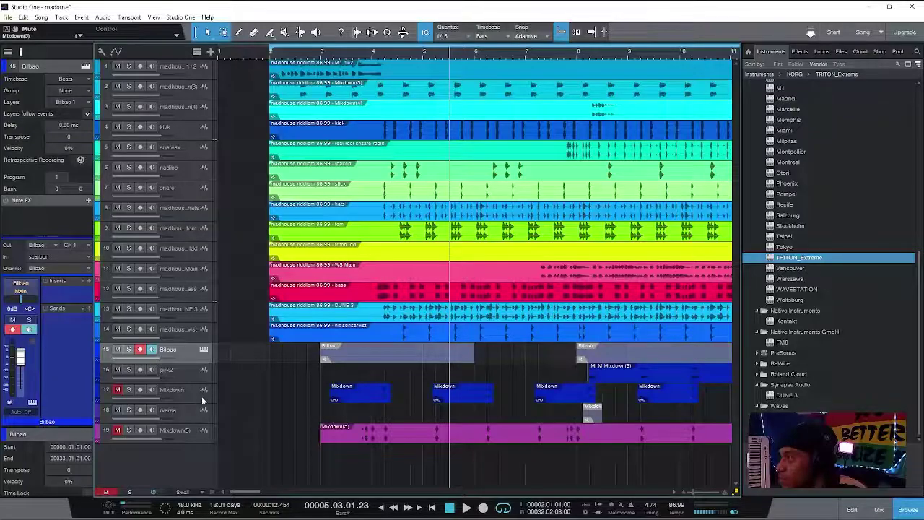
left_click(188, 377)
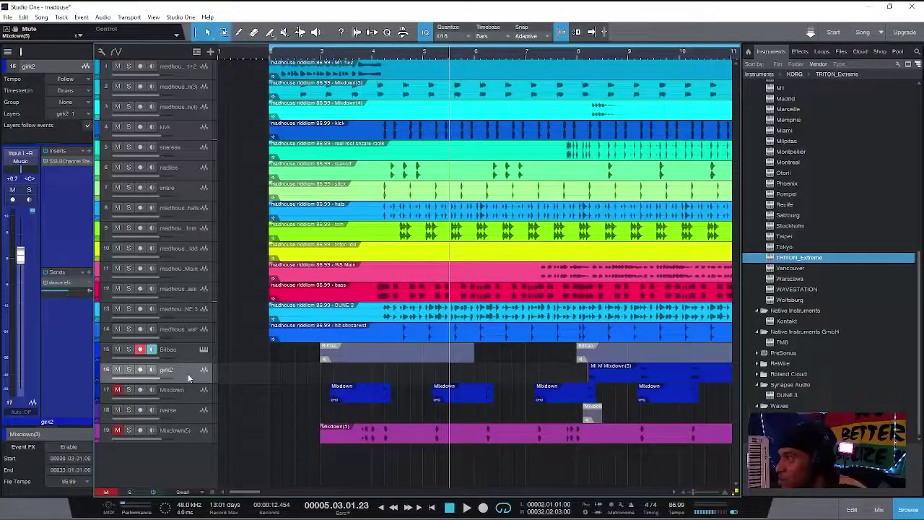
left_click(129, 370)
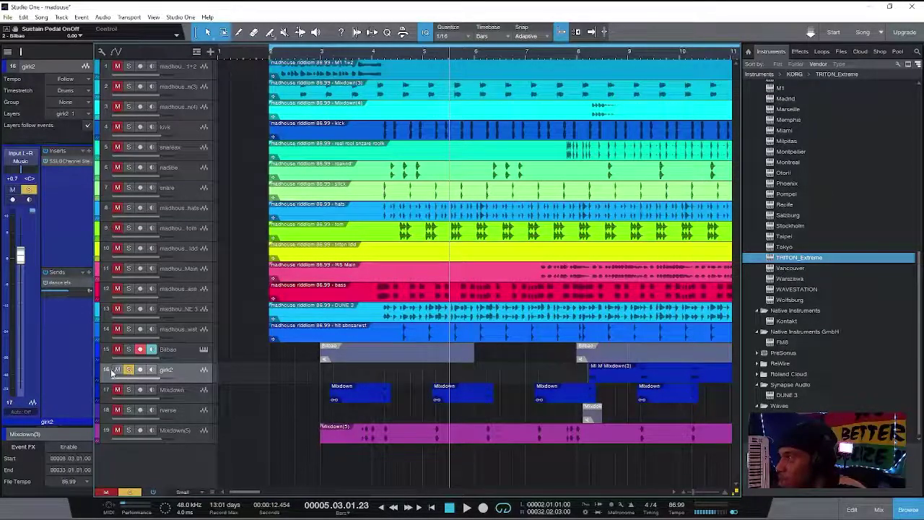
left_click(118, 371)
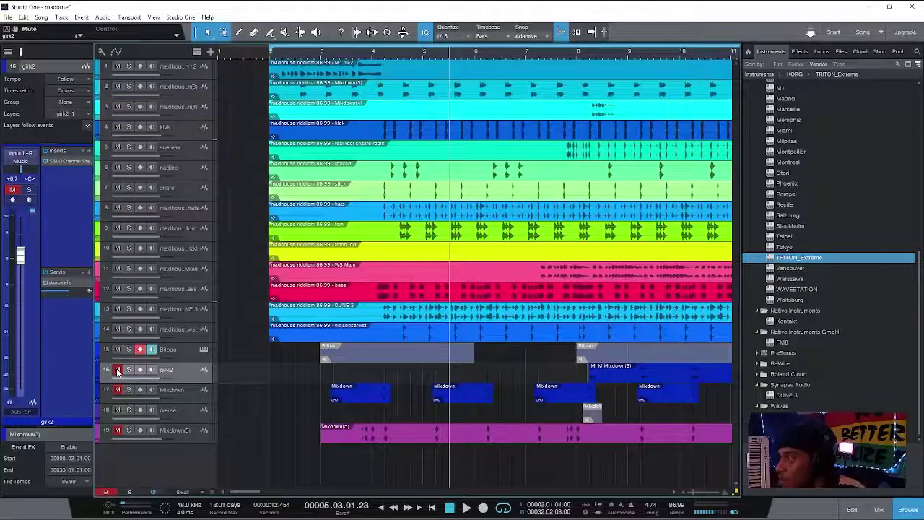
left_click(118, 371)
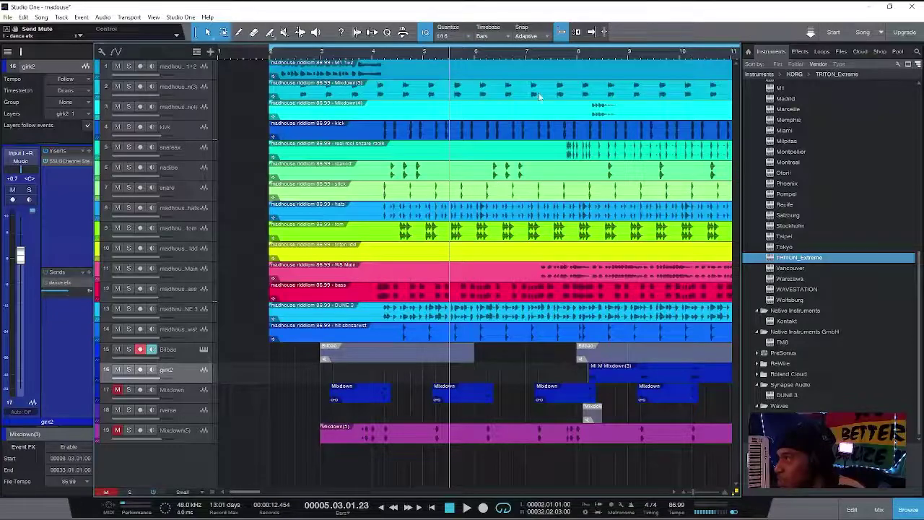
Step: Play the song and audition the mix with the Mixdown(4) and DUNE 3 tracks muted
key("space")
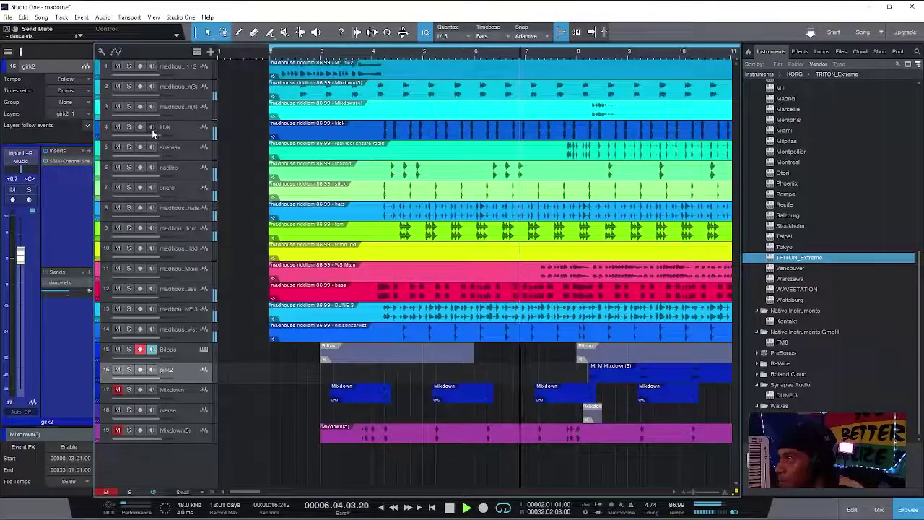
left_click(118, 107)
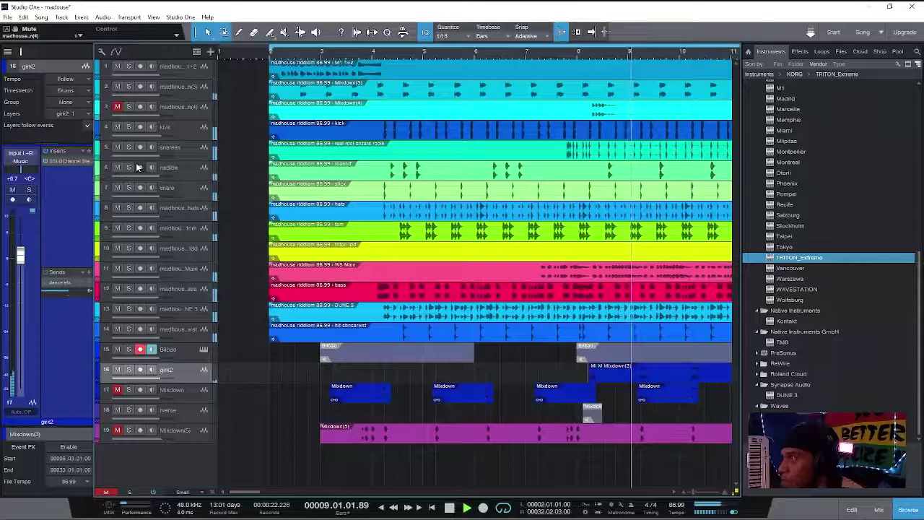
left_click(118, 309)
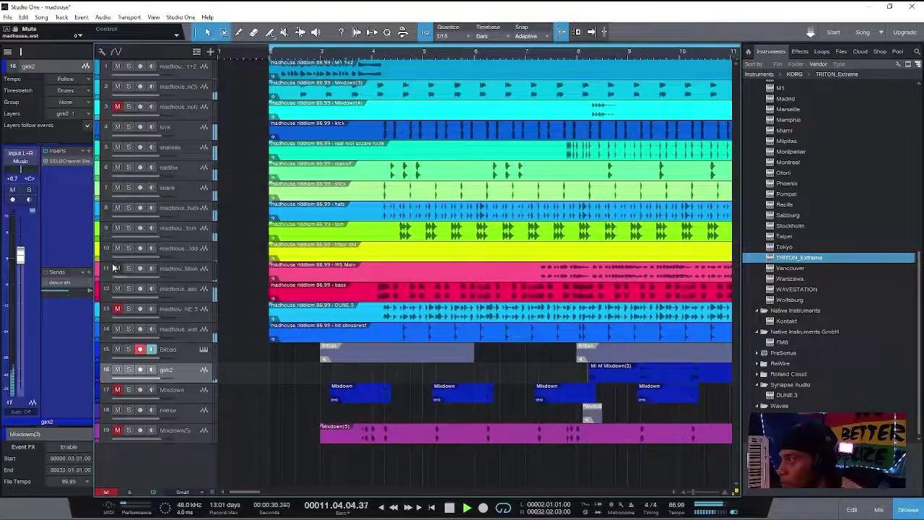
left_click(117, 107)
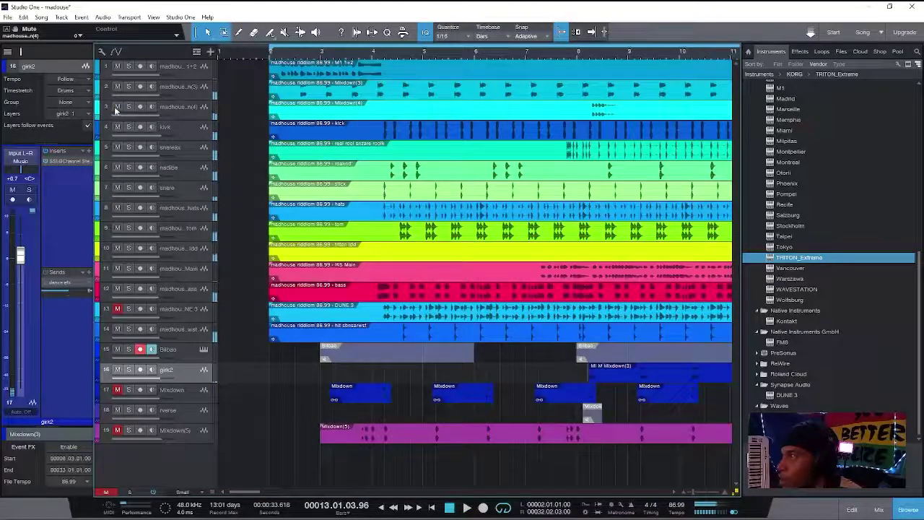
Step: Solo tracks 2 through 9 together with the bass and DUNE 3 tracks while the song plays
left_click(127, 87)
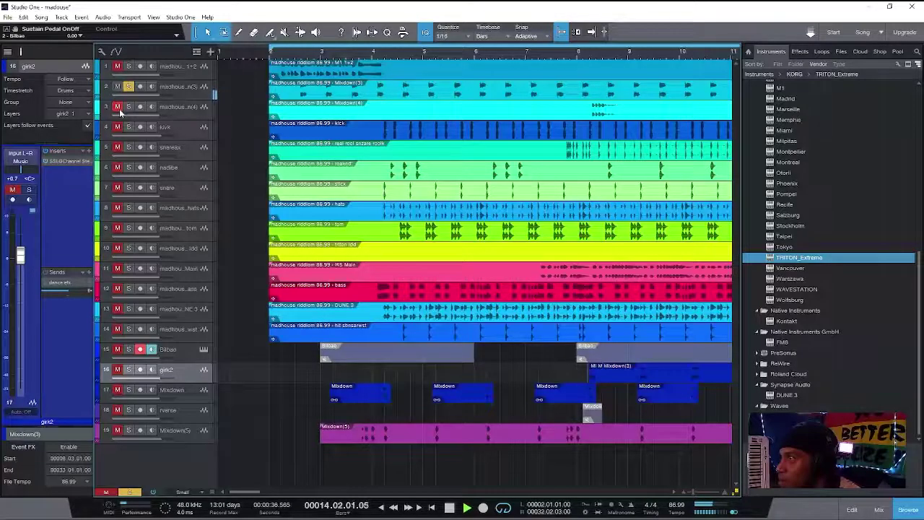
left_click_drag(120, 110, 119, 130)
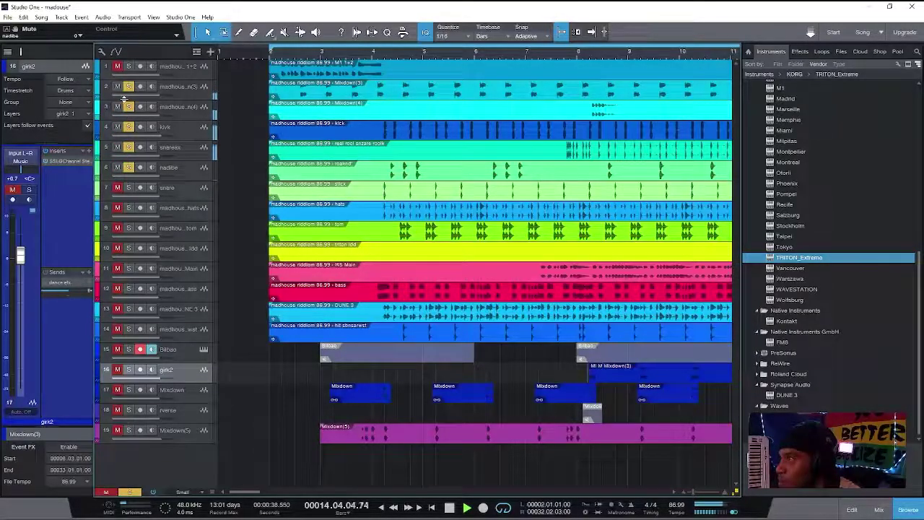
left_click_drag(121, 186, 120, 209)
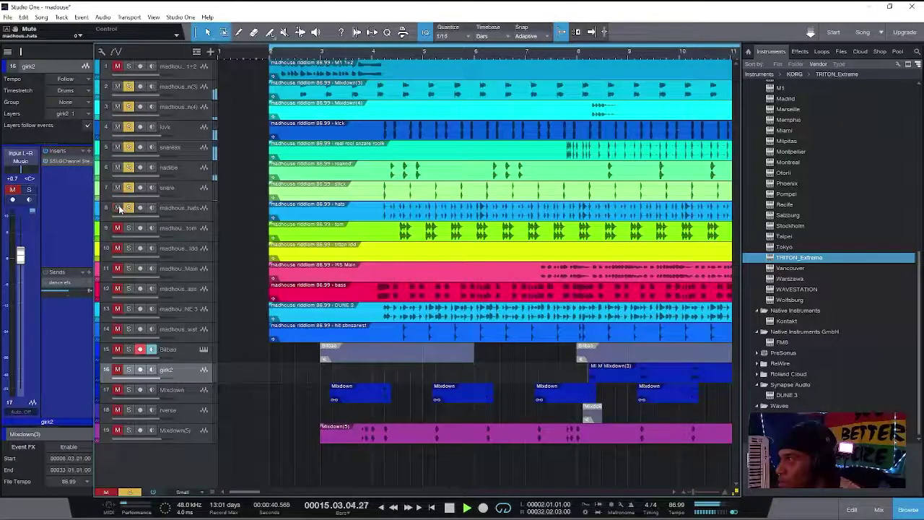
left_click(121, 248)
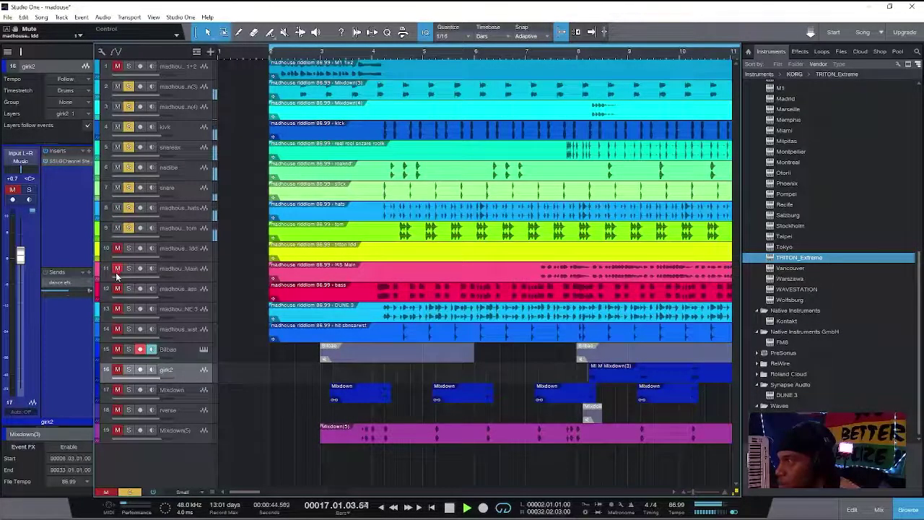
left_click(117, 273)
left_click(116, 289)
left_click(118, 309)
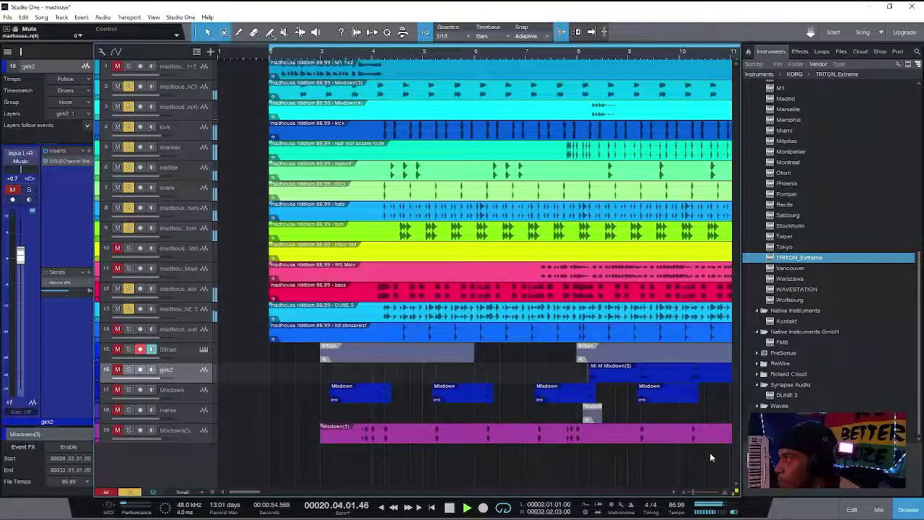
Step: Take the nadibe track out of the playing mix and try the WS Main track in it
scroll(691, 494, "down", 5)
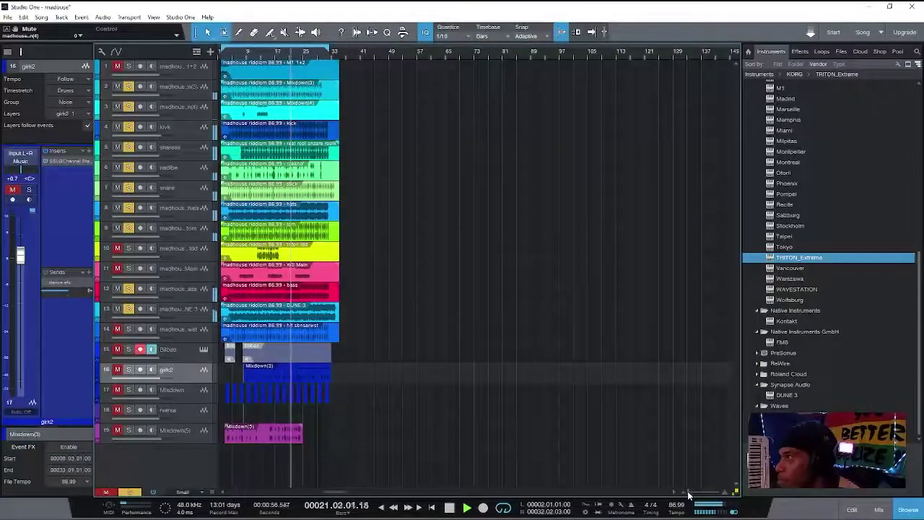
scroll(691, 494, "up", 3)
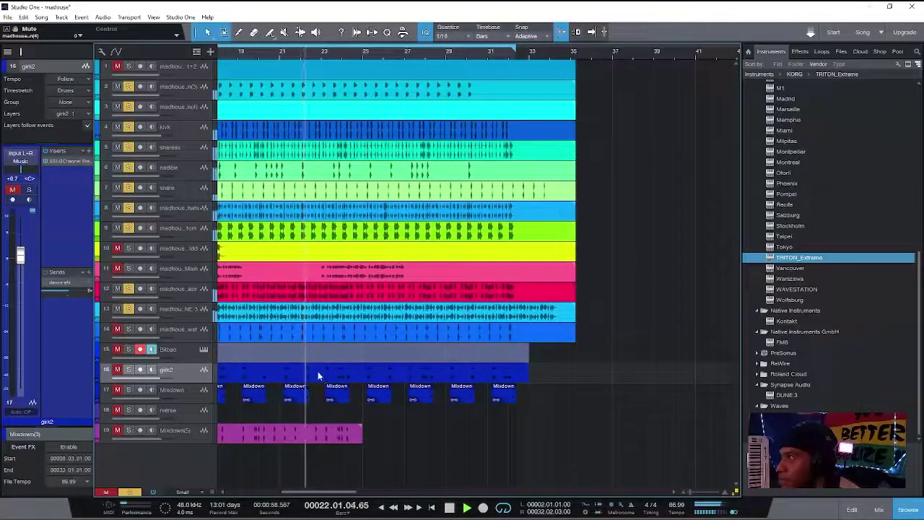
left_click(118, 168)
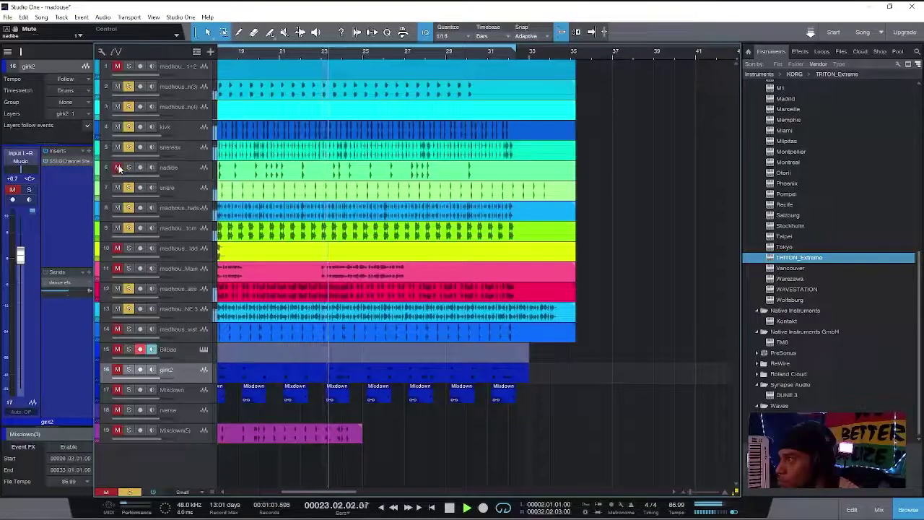
left_click(118, 268)
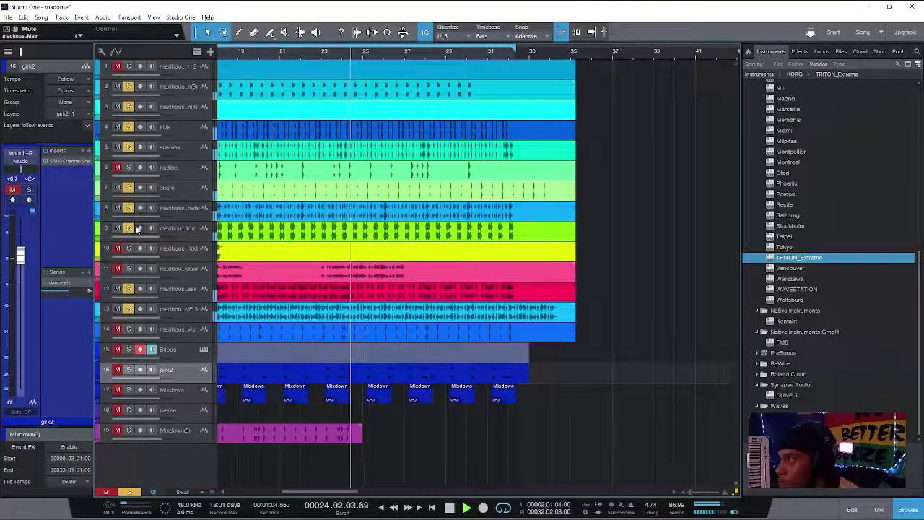
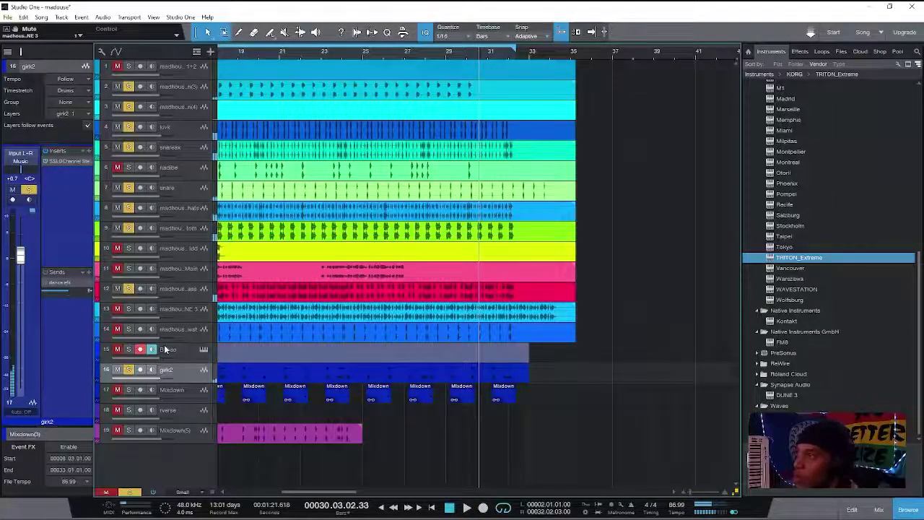
Step: Open the girk2 track's dance efx send effects and play from about bar 18, auditioning the mix with and without the hats
left_click(60, 284)
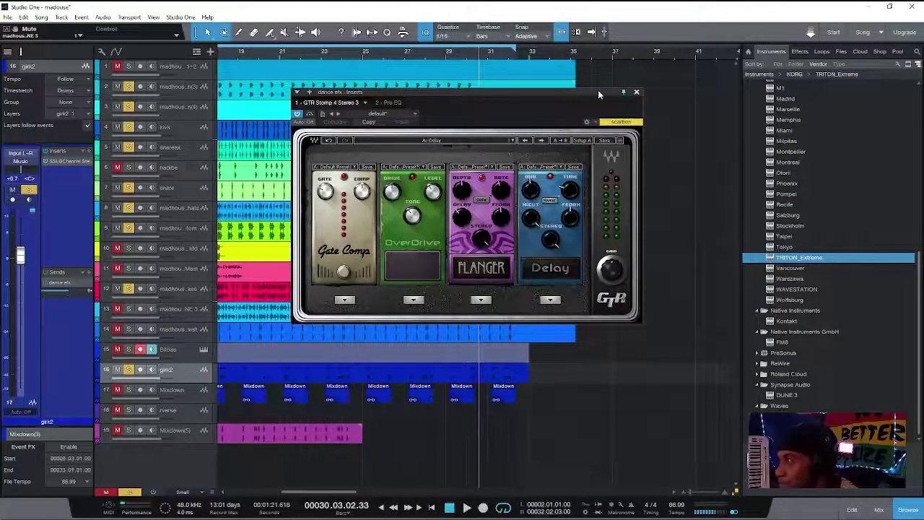
left_click_drag(600, 104, 613, 94)
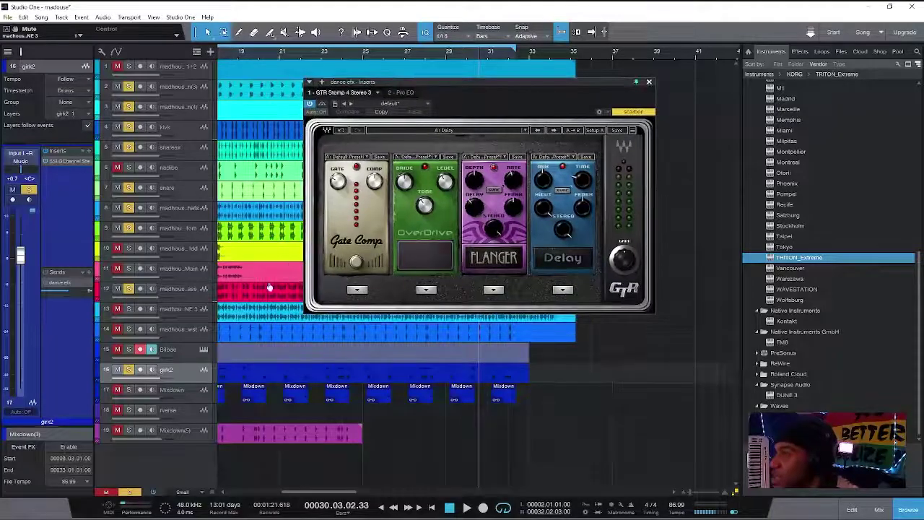
left_click(229, 54)
key("space")
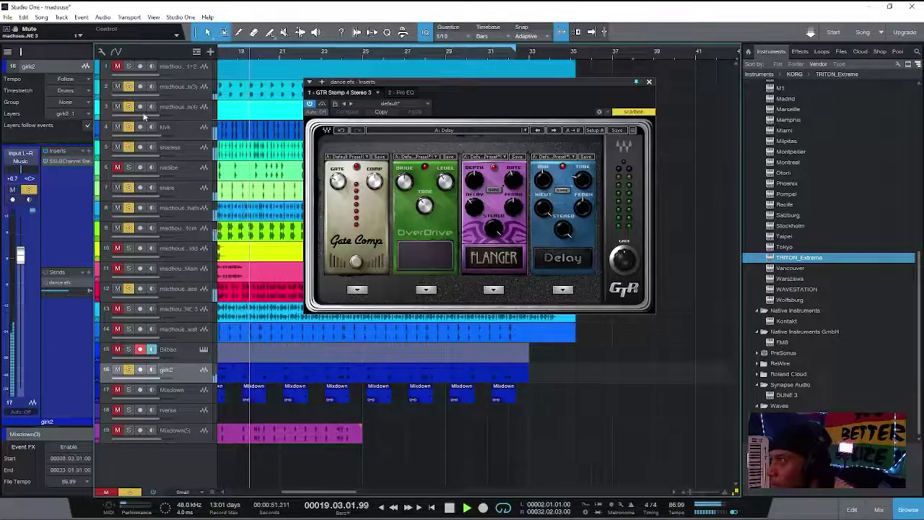
left_click(117, 208)
left_click(118, 208)
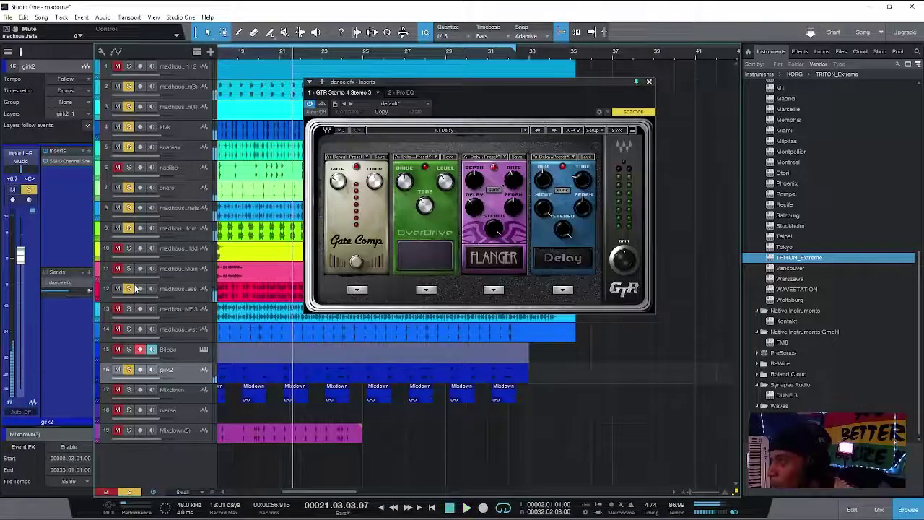
Step: Audition the dance efx chain, bypassing Gate Comp, OverDrive and Flanger in GTR Stomp 4 so only Delay is active
left_click_drag(486, 87, 547, 151)
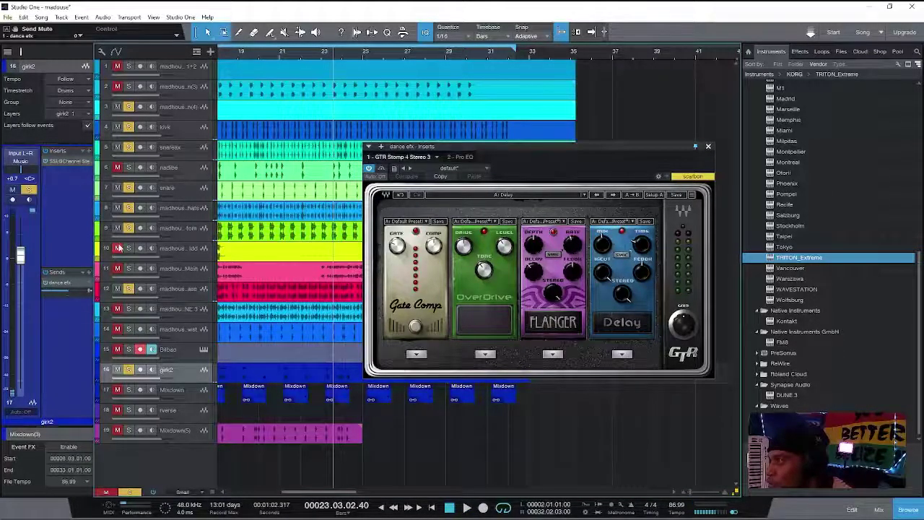
key("space")
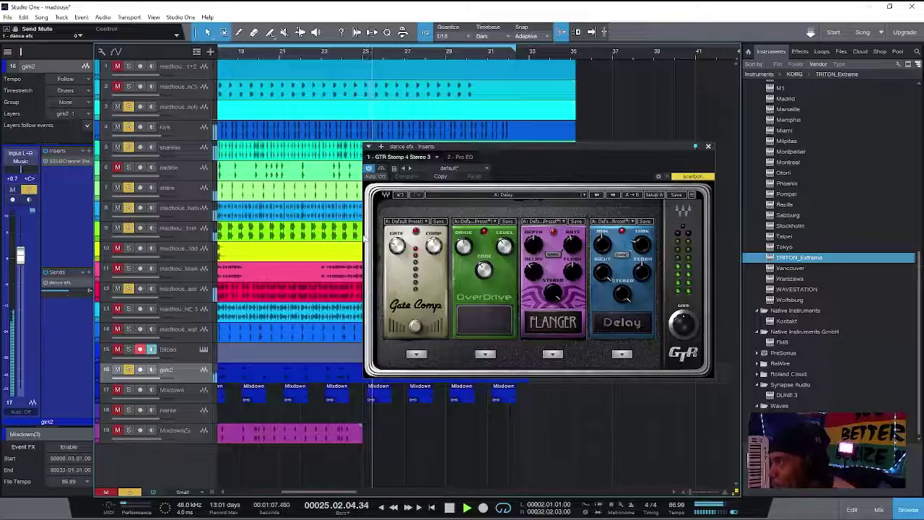
mouse_move(505, 245)
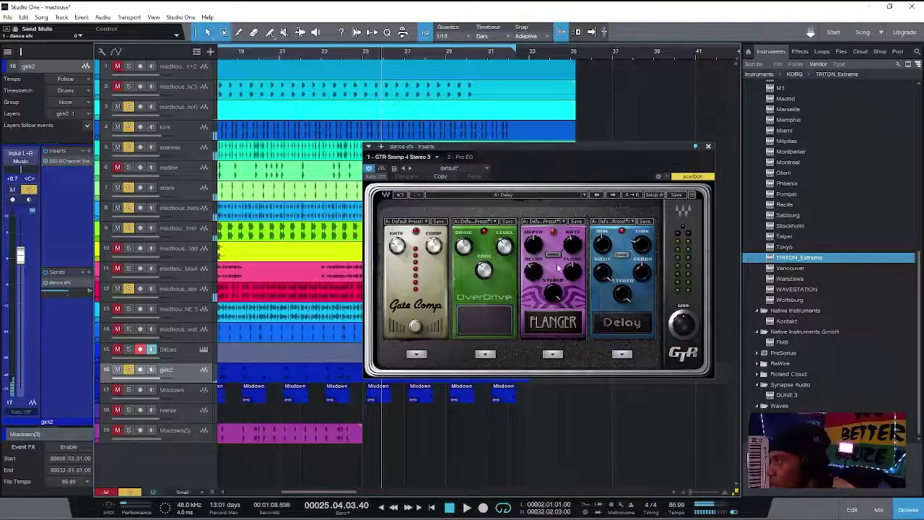
left_click(552, 329)
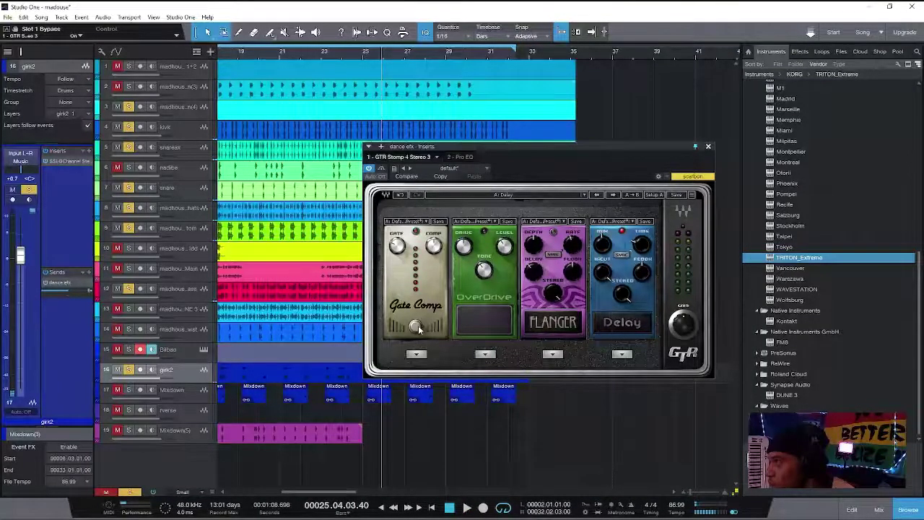
left_click(604, 329)
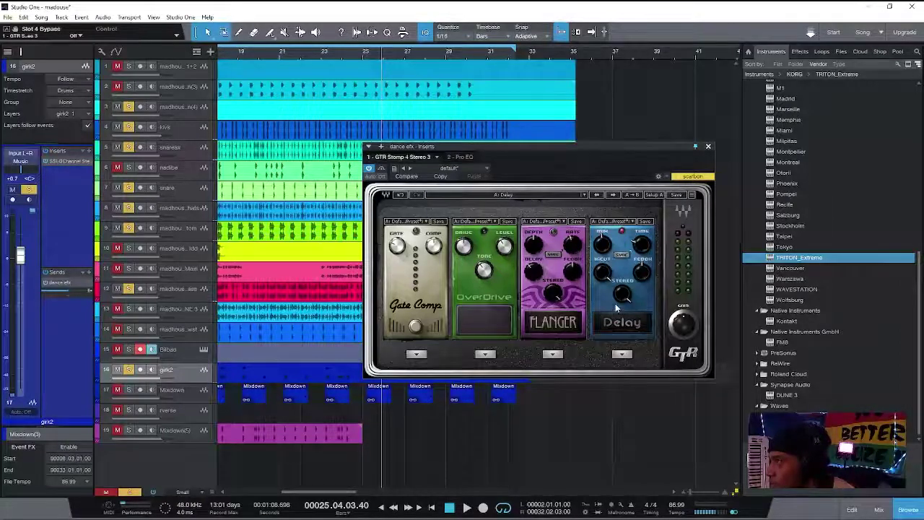
mouse_move(626, 298)
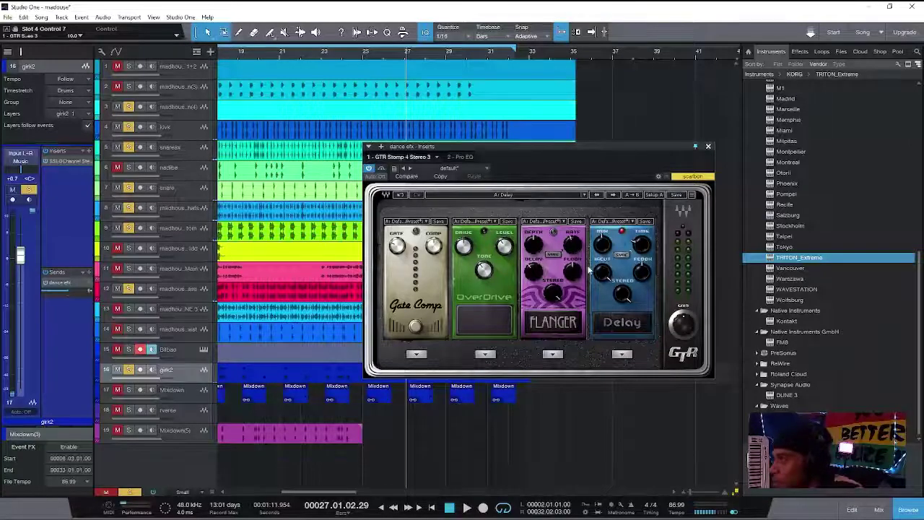
Step: Switch the OverDrive pedal back on and try a higher drive setting
left_click(488, 319)
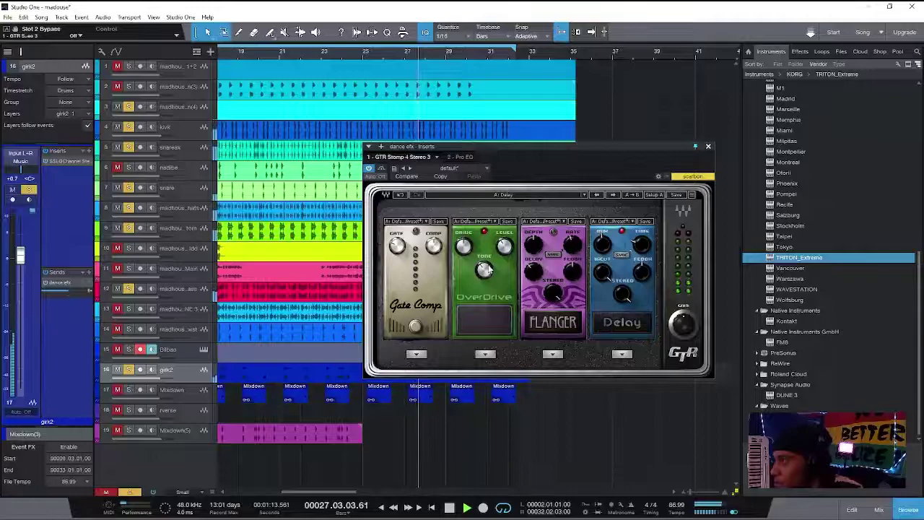
mouse_move(464, 249)
left_click_drag(464, 249, 465, 207)
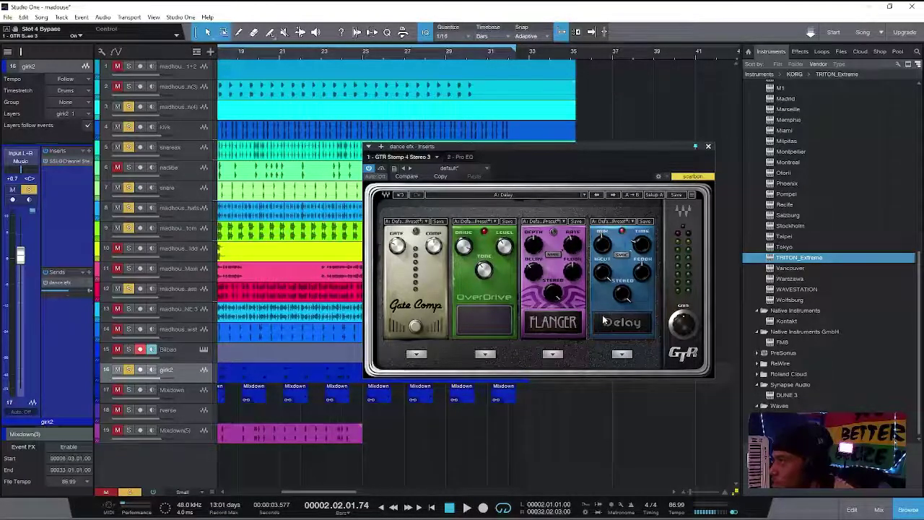
Step: Play from about bar 20 to compare the pedals, and enable Gate Comp, OverDrive and Delay with Flanger bypassed
left_click(272, 60)
key("space")
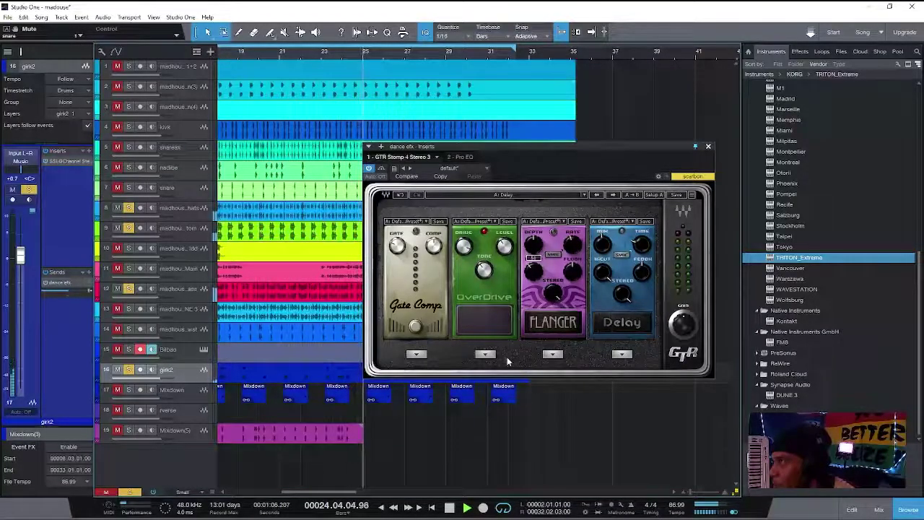
left_click(478, 325)
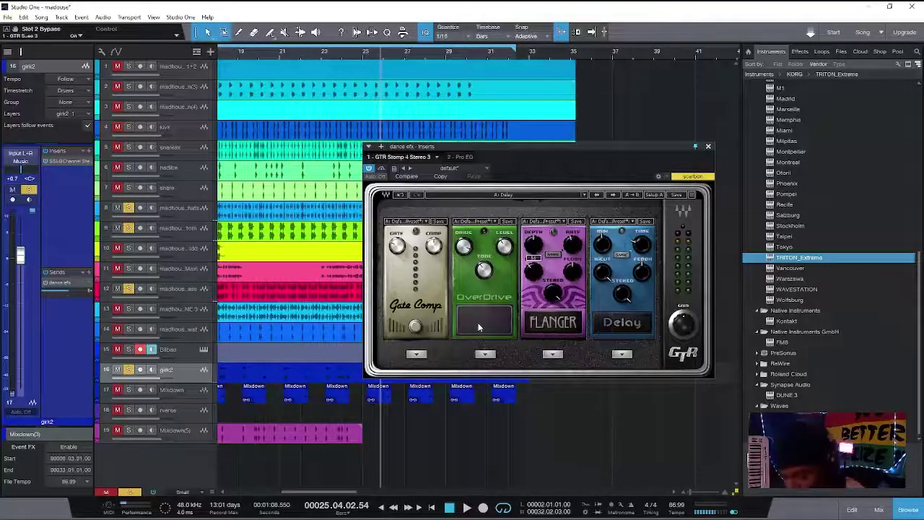
left_click(478, 323)
left_click(624, 325)
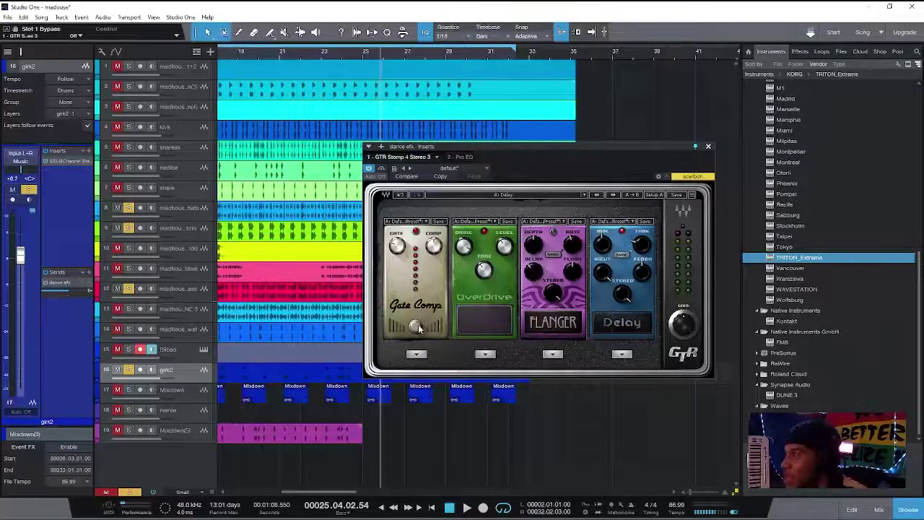
key("space")
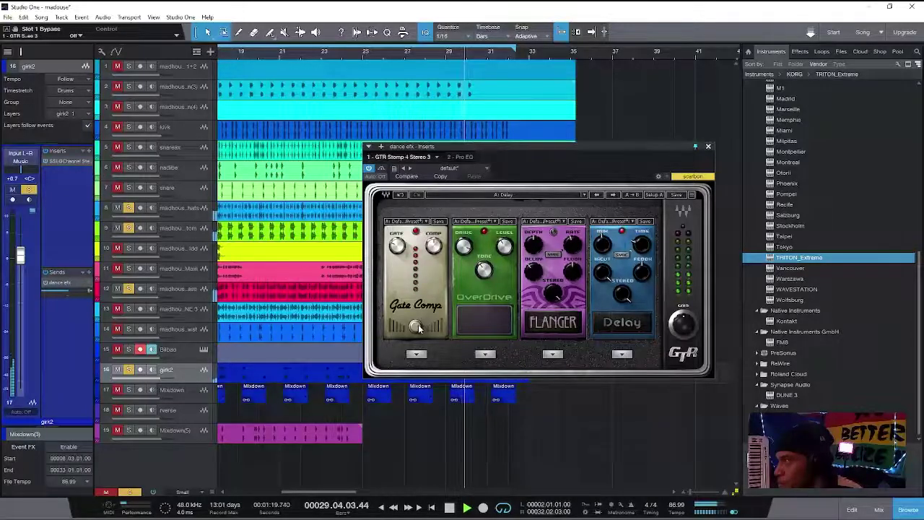
Step: Play the song from about bar 8 while adjusting the drive of the OverDrive pedal in GTR Stomp 4
key("space")
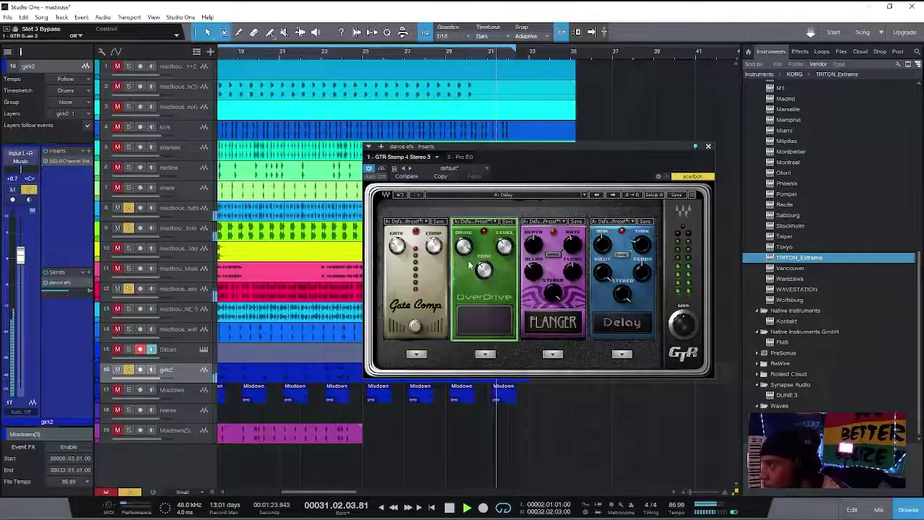
mouse_move(464, 247)
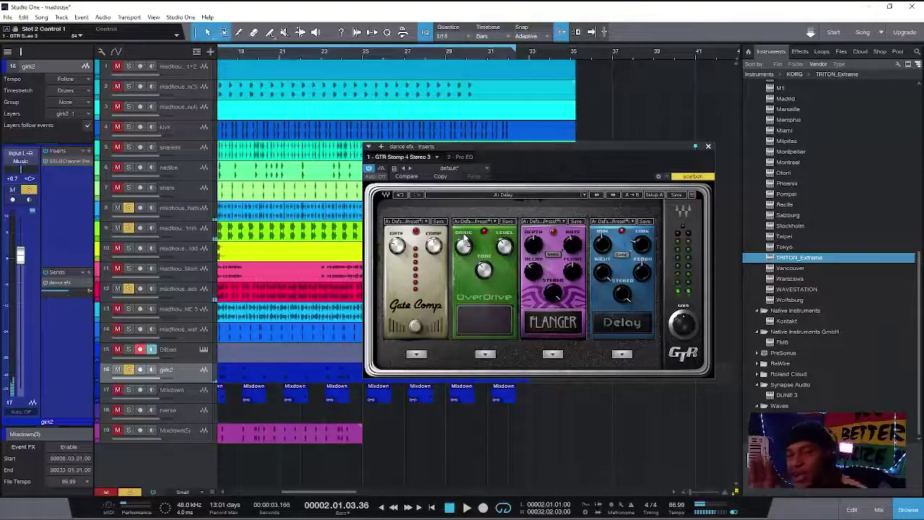
left_click_drag(341, 491, 281, 491)
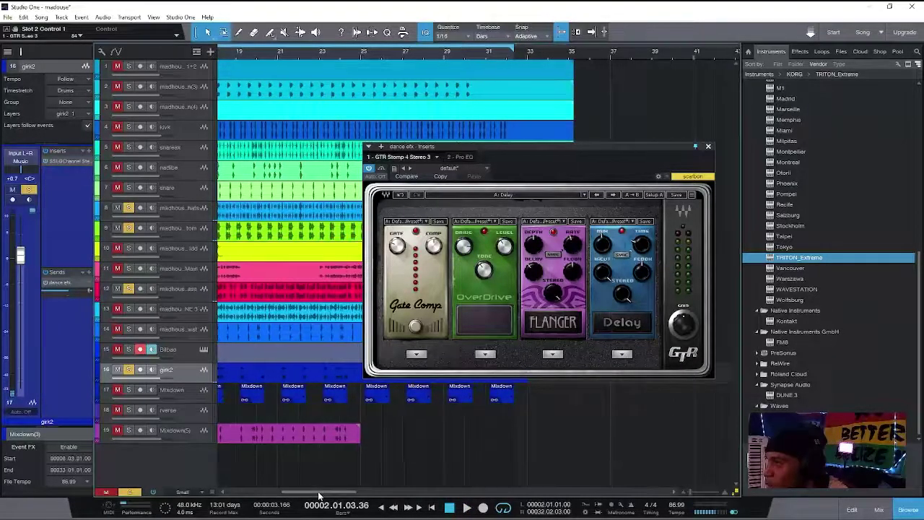
left_click(359, 55)
key("space")
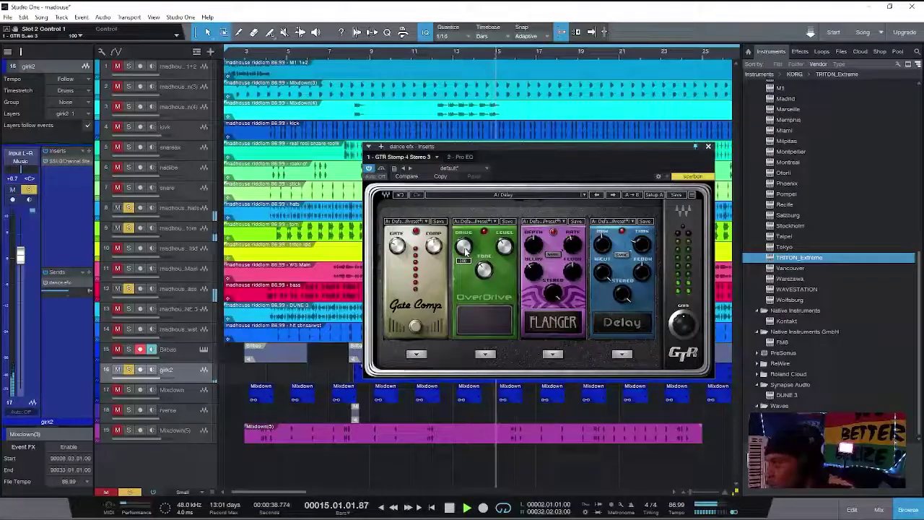
left_click_drag(464, 247, 463, 264)
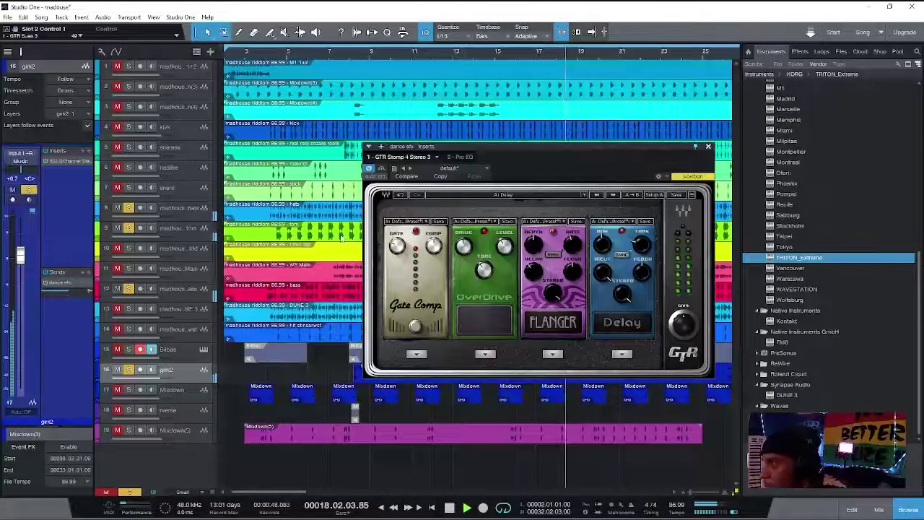
key("space")
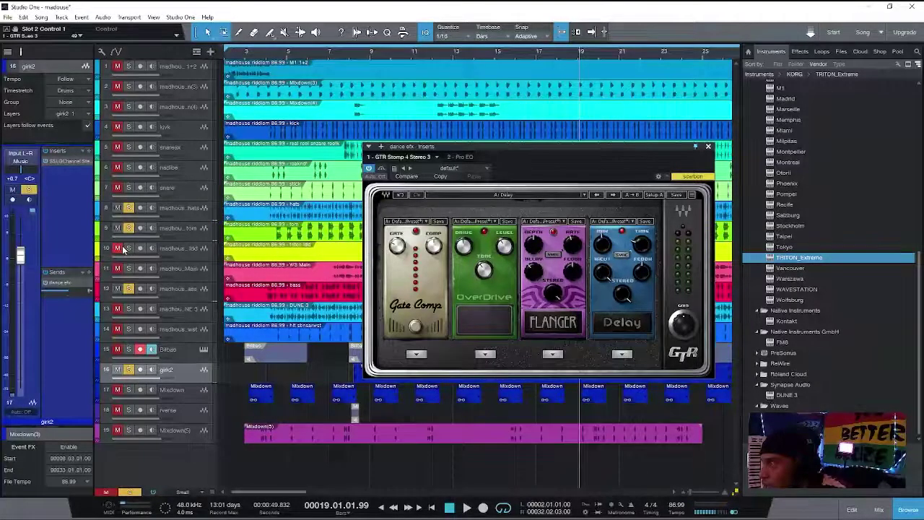
Step: Continue playback and bring in the triton lead, kick and snare tracks by unmuting them
key("space")
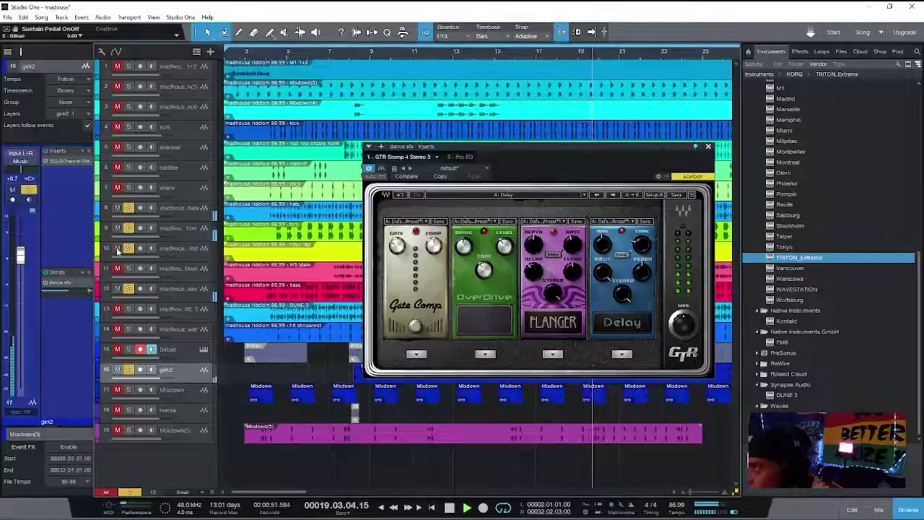
left_click(114, 129)
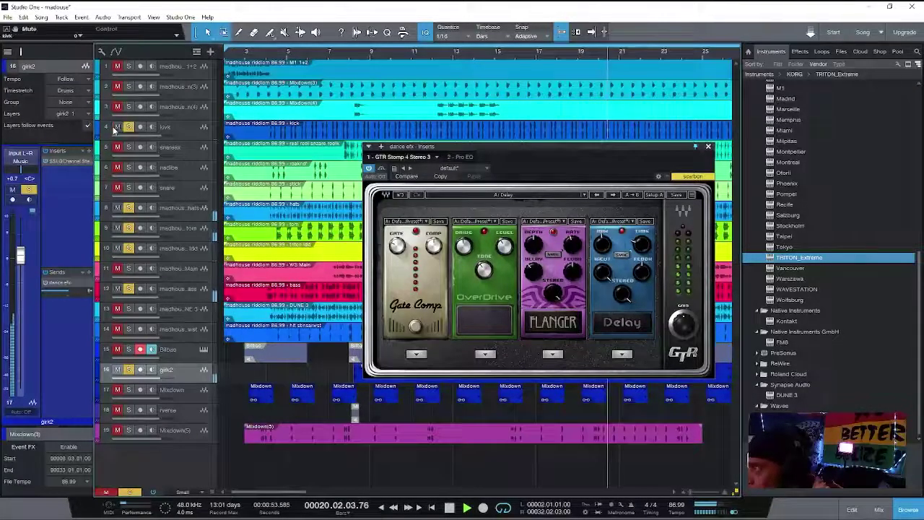
left_click(117, 189)
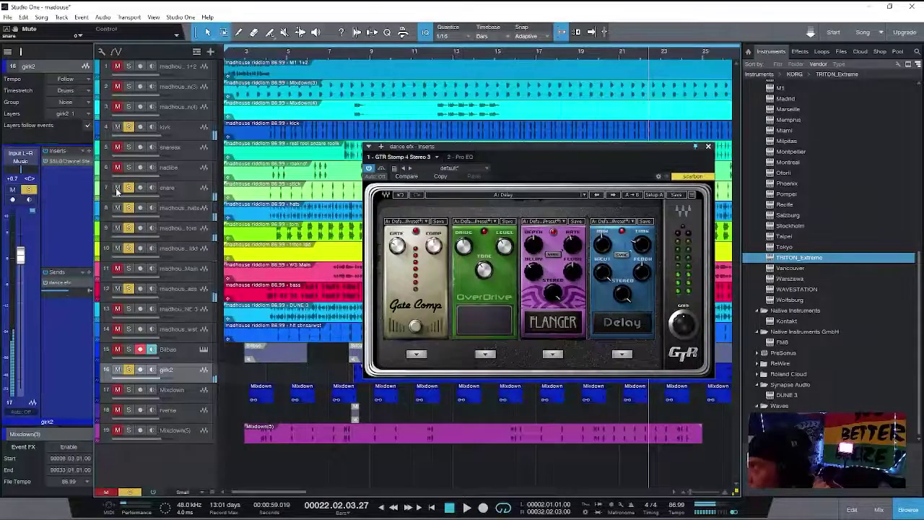
Step: Close the dance efx effects, enlarge the girk2 track's height and zoom the arrangement in around bars 7 to 11
left_click(709, 147)
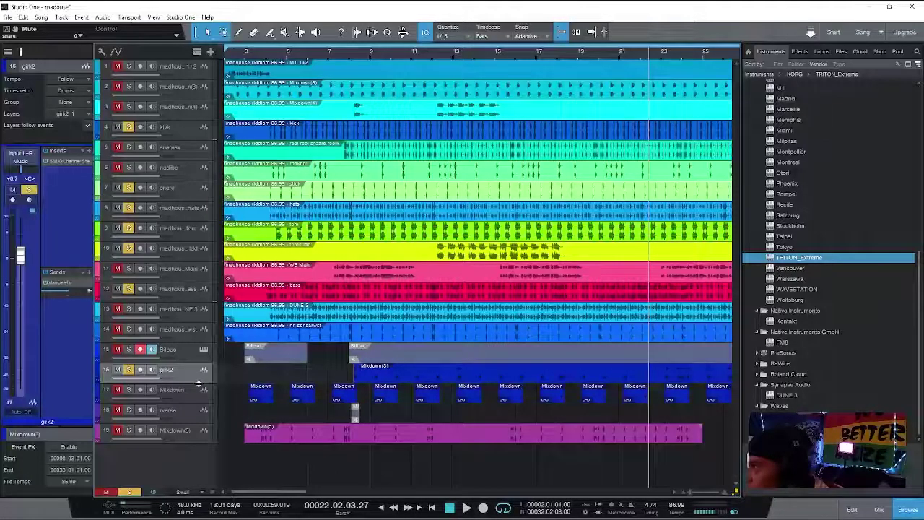
left_click_drag(195, 384, 195, 407)
left_click_drag(690, 494, 272, 501)
left_click(64, 288)
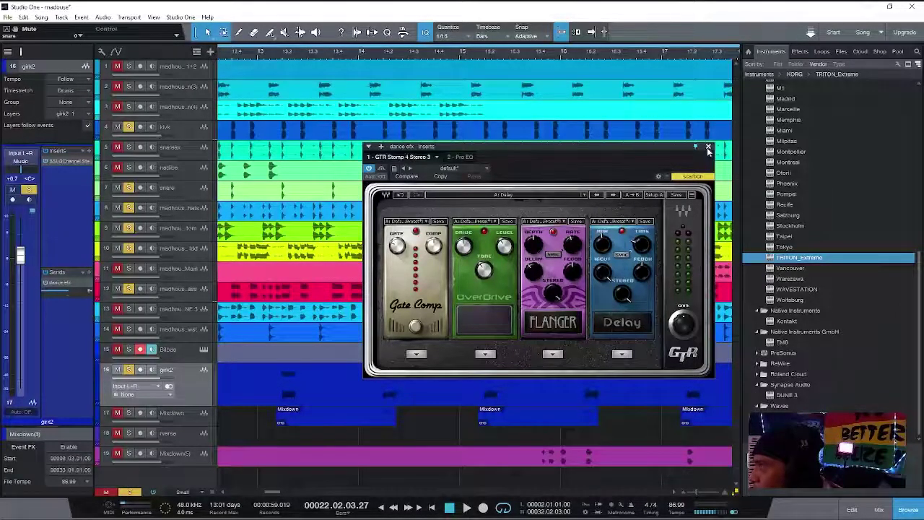
left_click(708, 147)
left_click_drag(271, 498, 252, 503)
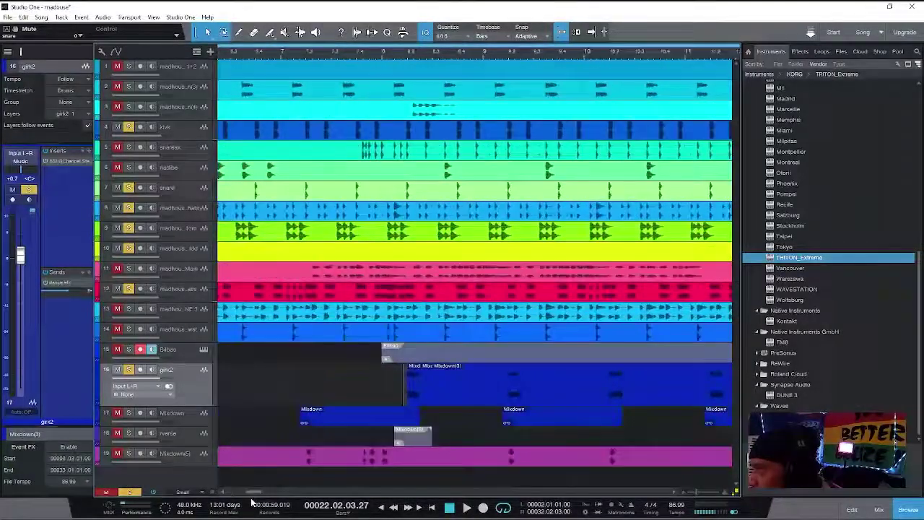
scroll(251, 493, "right", 2)
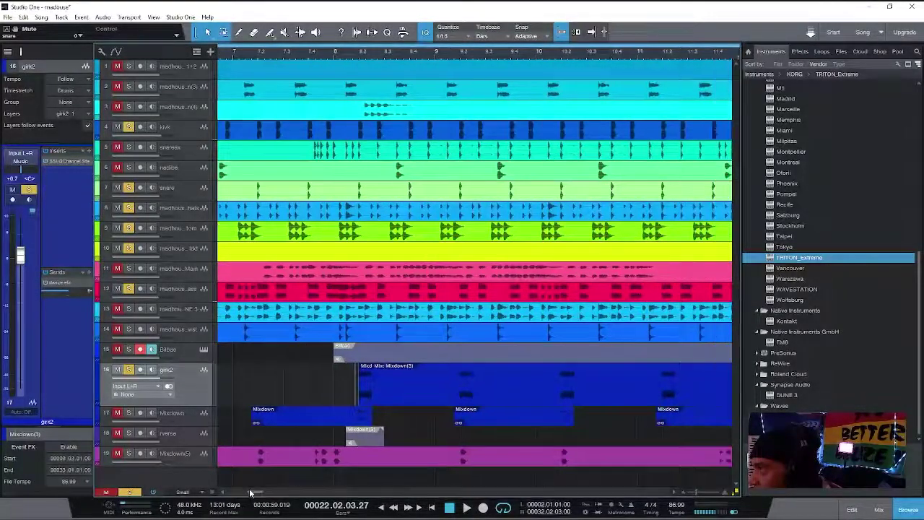
Step: Select and unmute the Mixdown track, mute girk2, and play from bar 8
right_click(187, 413)
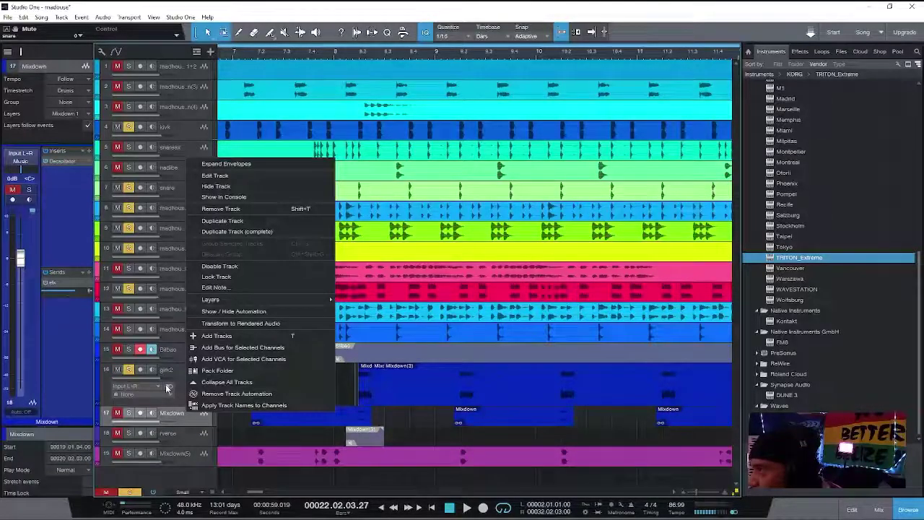
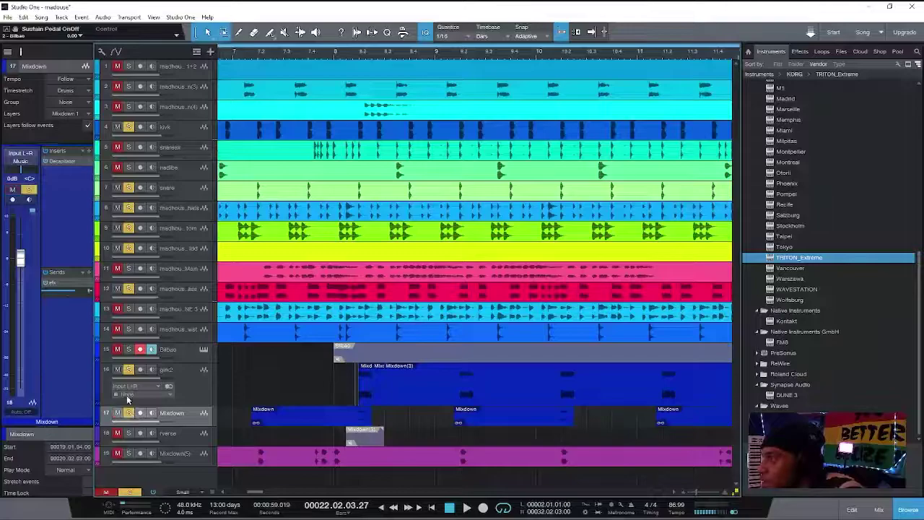
left_click(115, 371)
left_click(334, 52)
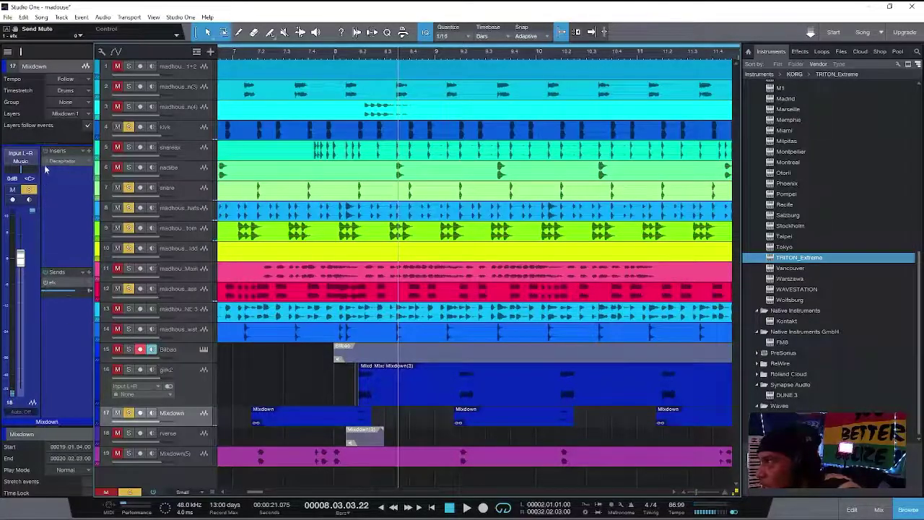
Step: Select the rverse track, mute the kick and snare tracks, and play briefly from bar 8
left_click(173, 430)
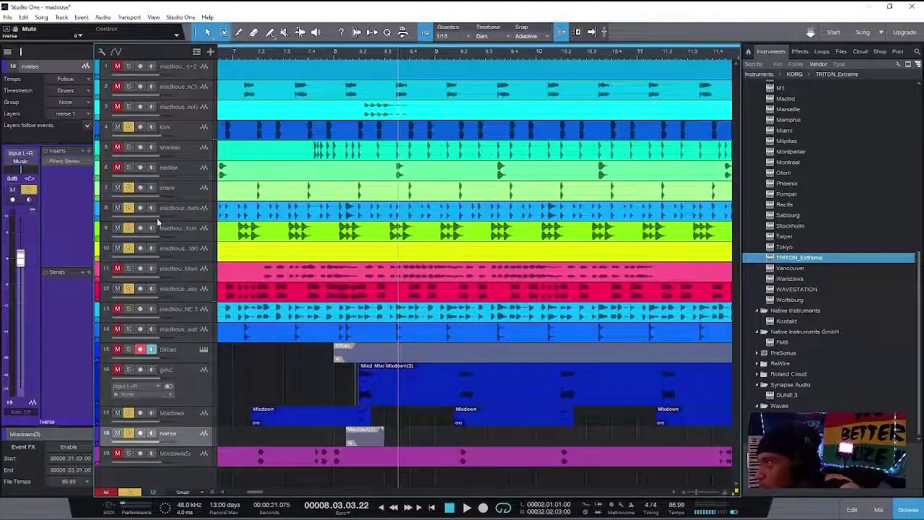
left_click(115, 127)
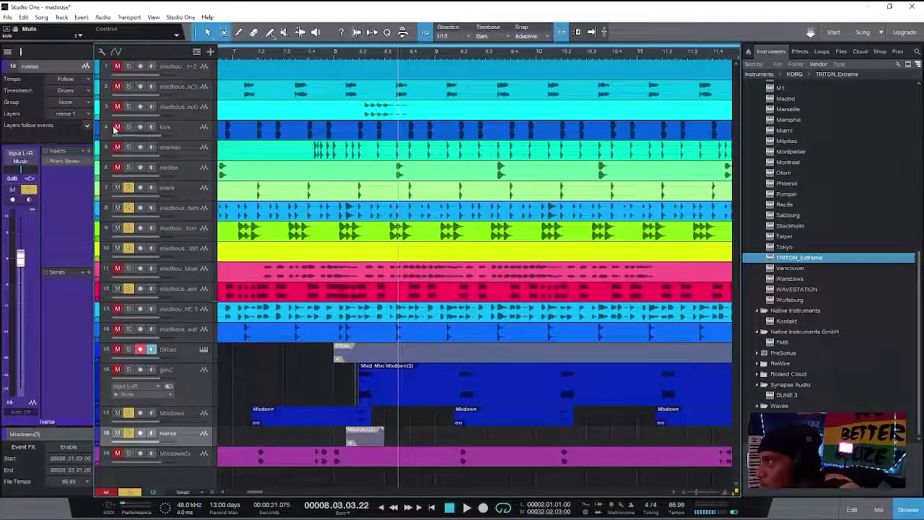
left_click(117, 189)
left_click(335, 54)
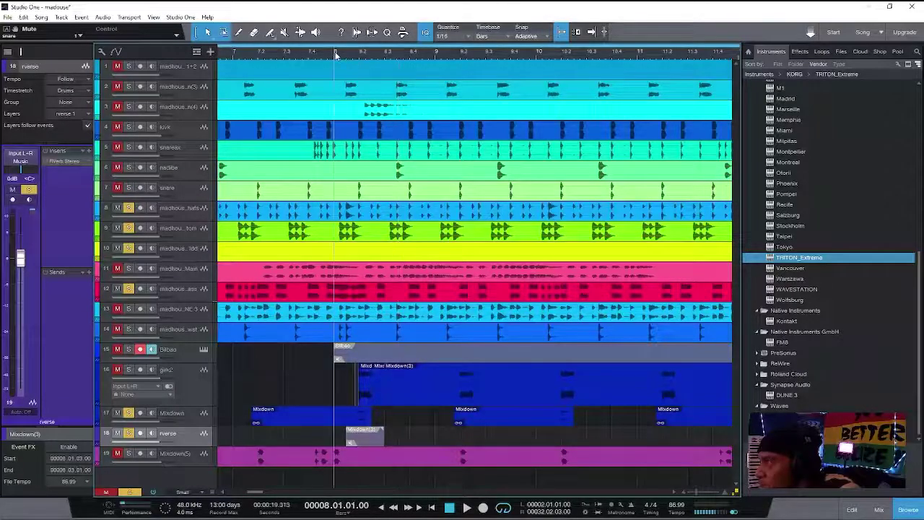
key("space")
key("space")
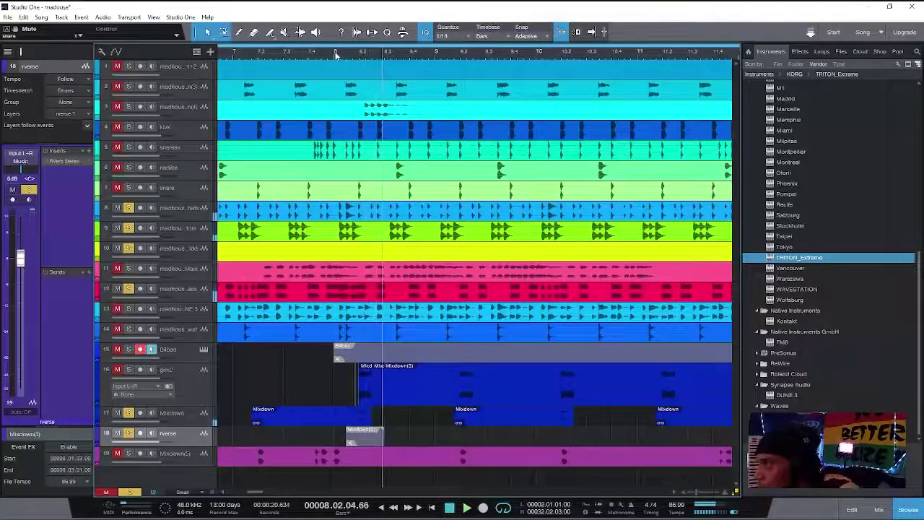
Step: Unmute the rverse track and its clip, mute the other sounding tracks, and audition rverse alone from bar 8
left_click(357, 442)
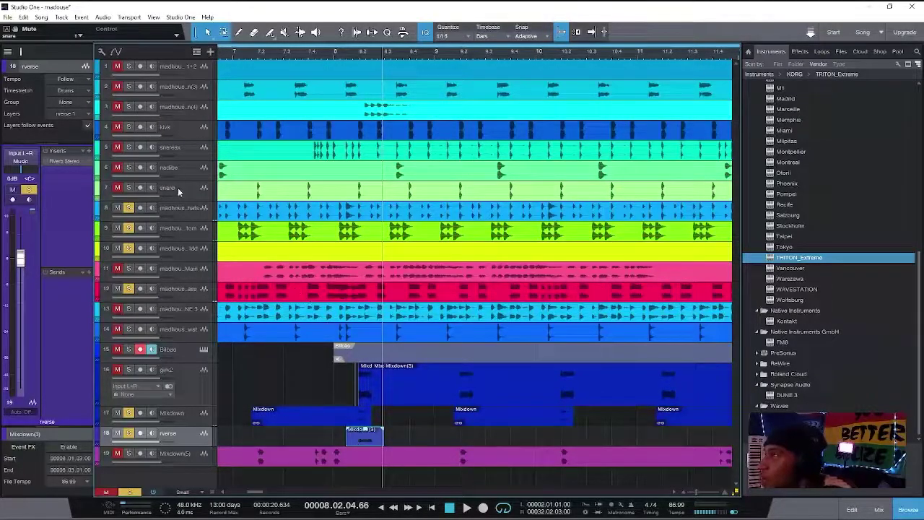
left_click_drag(130, 209, 120, 260)
key("space")
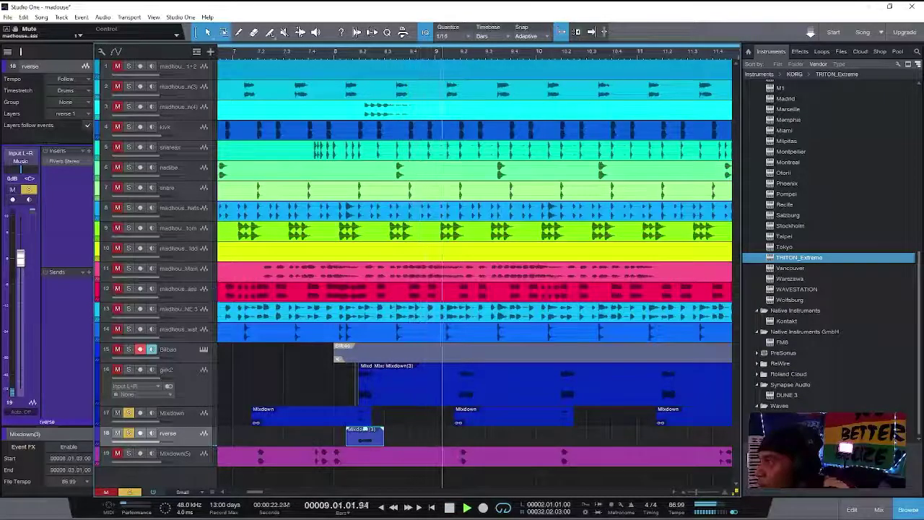
left_click(329, 55)
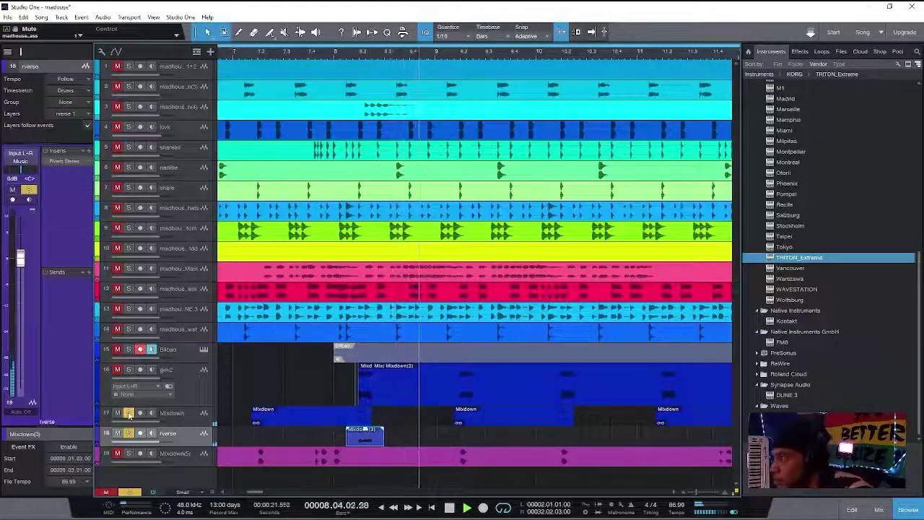
left_click(335, 55)
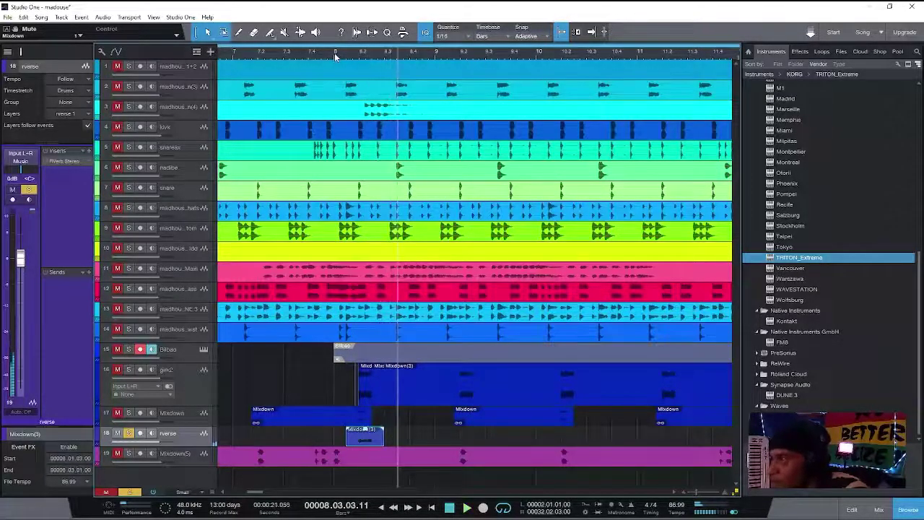
Step: Unmute girk2 to audition it together with rverse from about bar 8, and mute girk2 again
left_click(180, 394)
key("s")
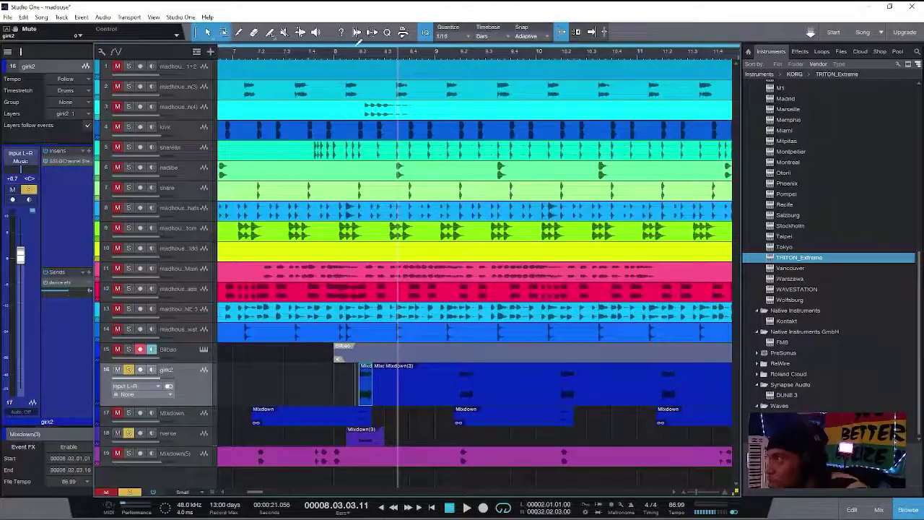
left_click(347, 54)
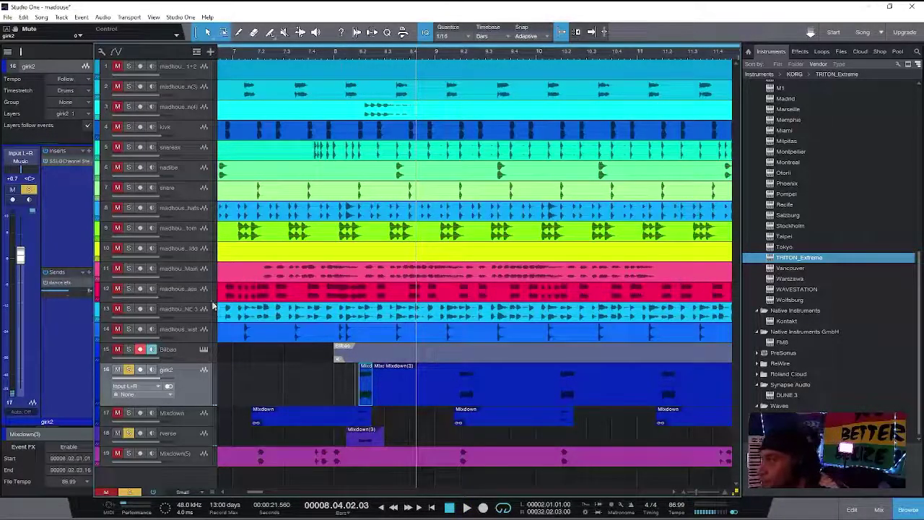
left_click(128, 370)
Step: Open the rverse track's RVerb Stereo insert, set the reverb time to 0.12, activate the plug-in and play from bar 8
left_click(179, 435)
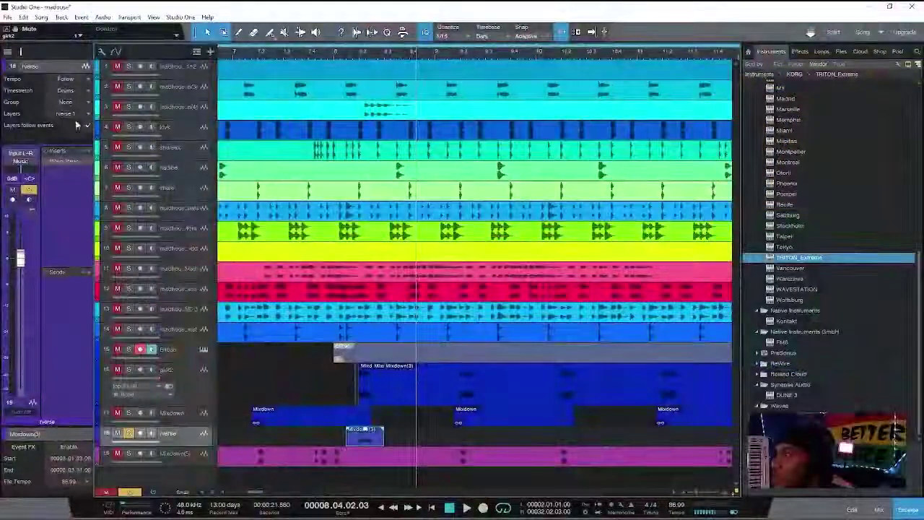
left_click(60, 165)
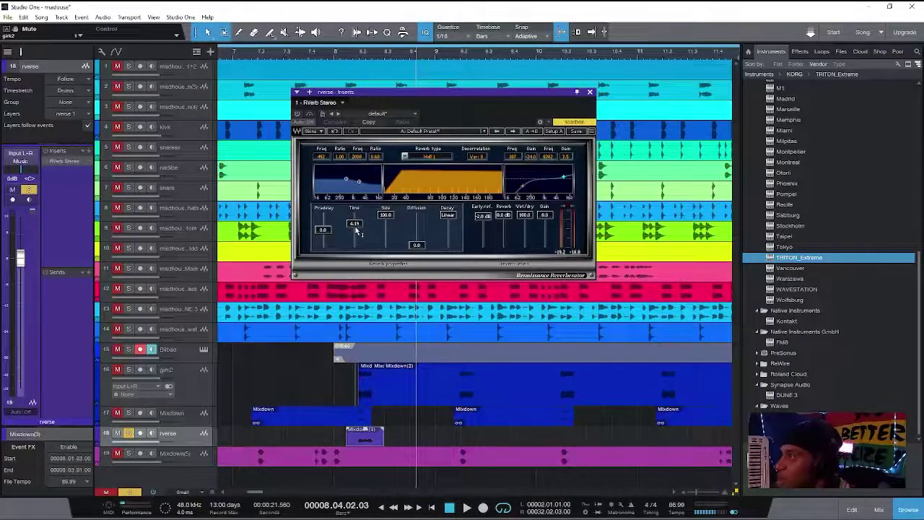
left_click_drag(354, 224, 354, 244)
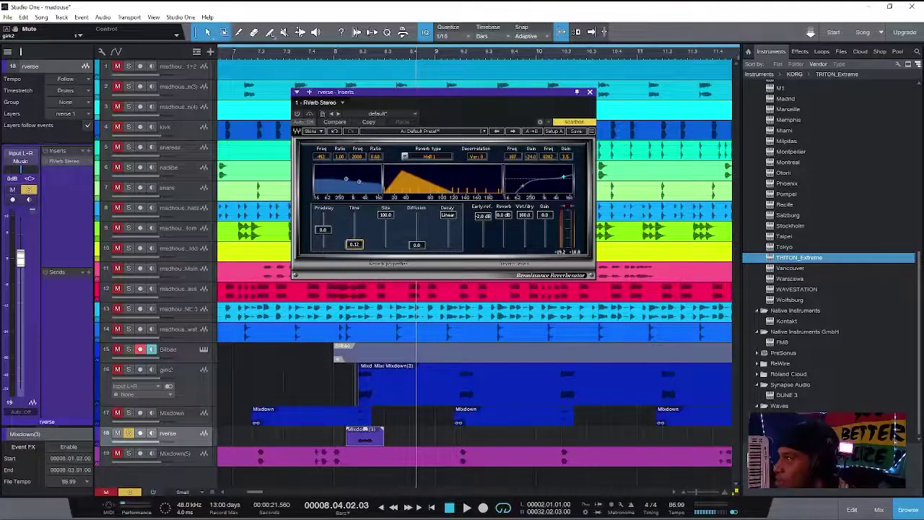
left_click(297, 114)
left_click(344, 58)
key("space")
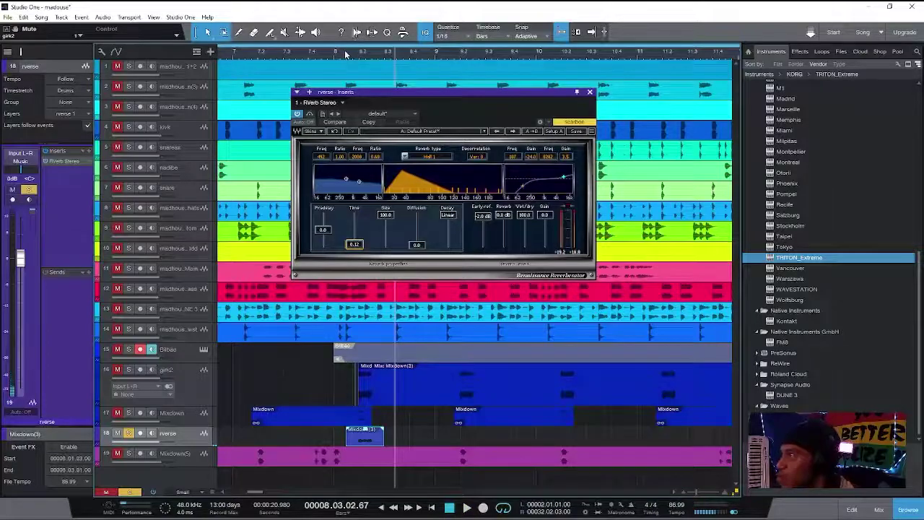
Step: Replay the rverse clip from bar 8 while raising the reverb time to 3.16 and finally 3.36 seconds
left_click(345, 54)
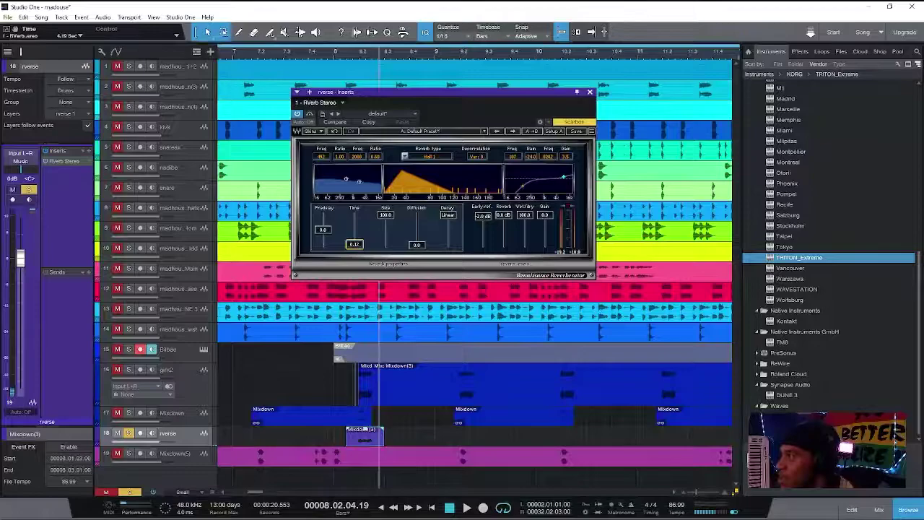
left_click_drag(354, 244, 354, 226)
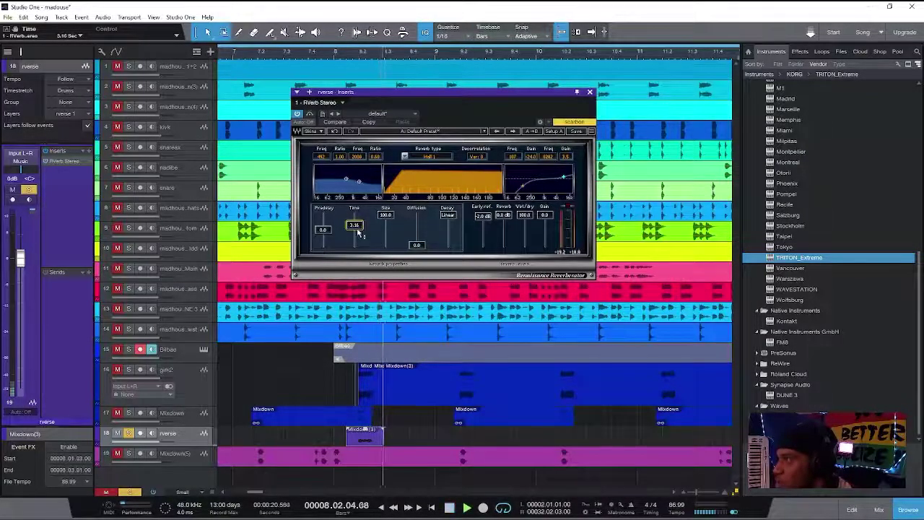
left_click(335, 54)
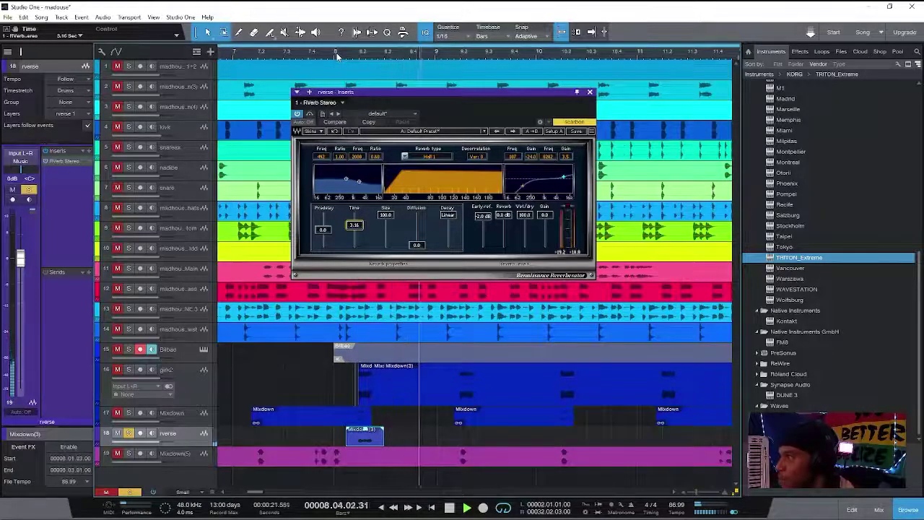
key("space")
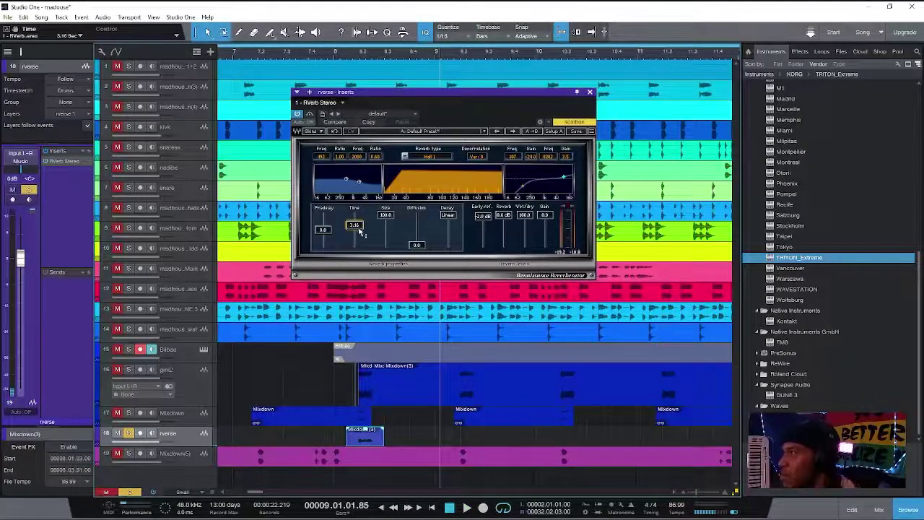
scroll(359, 231, "up", 2)
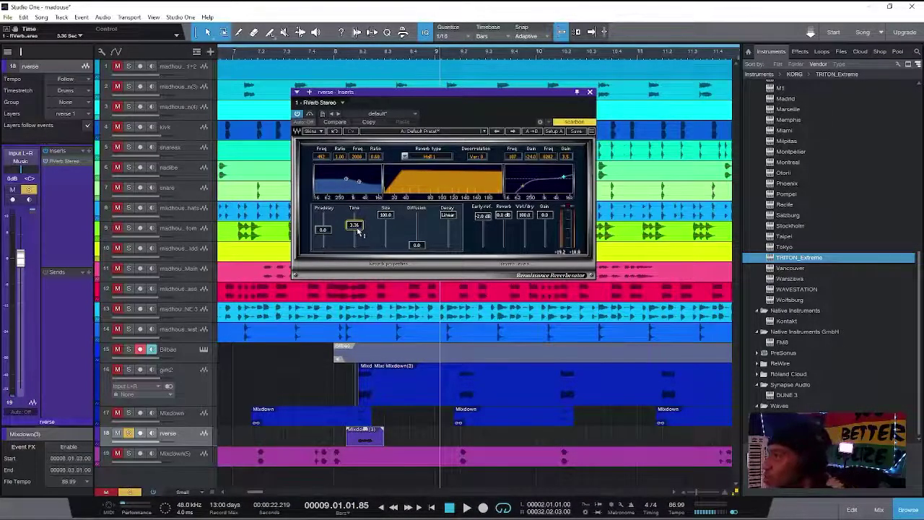
Step: Raise the RVerb reverb time to 3.66 and replay the rverse clip from about bar 8
scroll(355, 228, "up", 2)
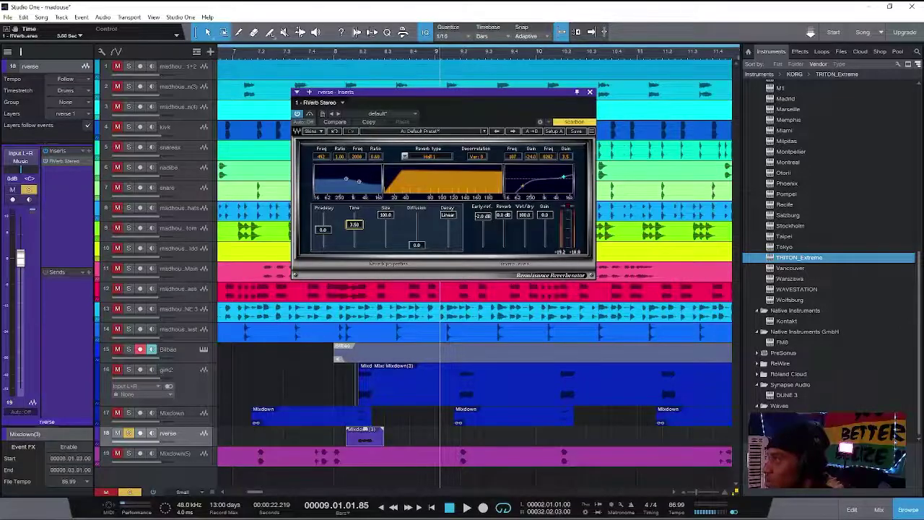
scroll(355, 228, "up", 1)
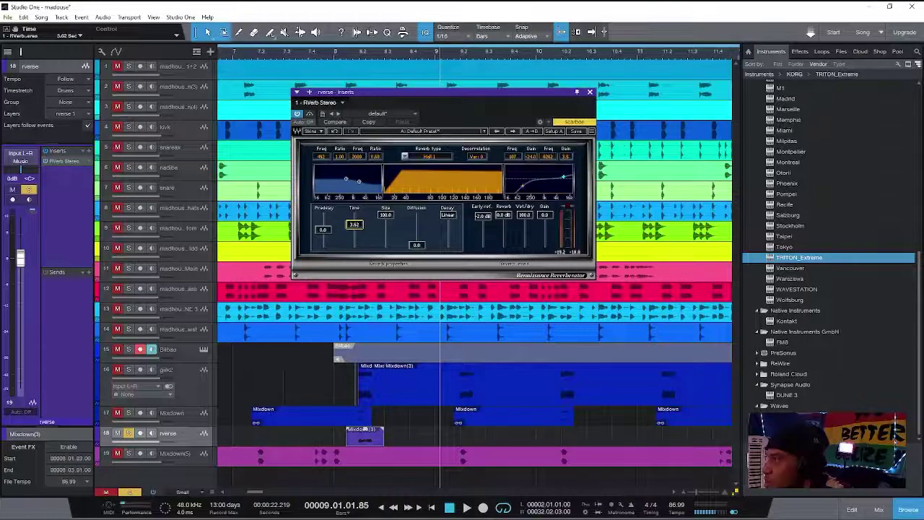
left_click(347, 48)
key("space")
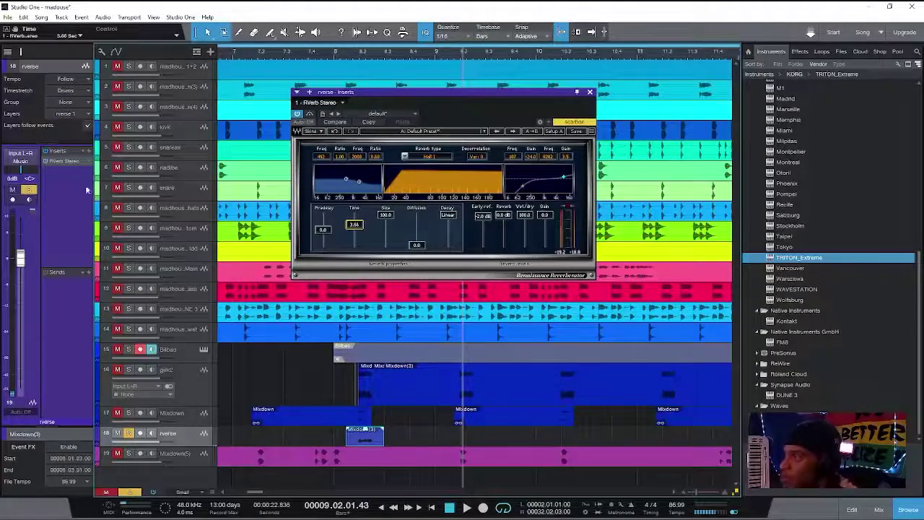
Step: Try a mixdown of the rverse clip onto a new track named revrb vocal, and audition it from about bar 8
right_click(368, 439)
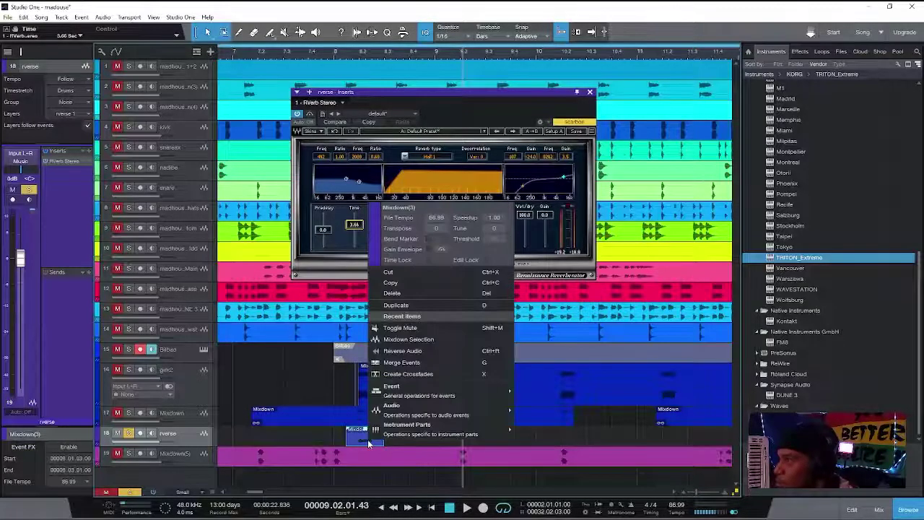
left_click(429, 339)
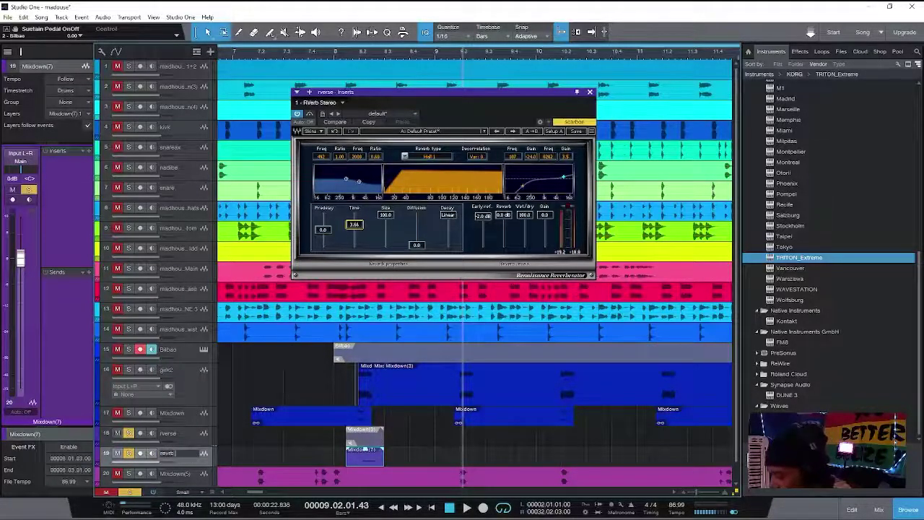
key("Return")
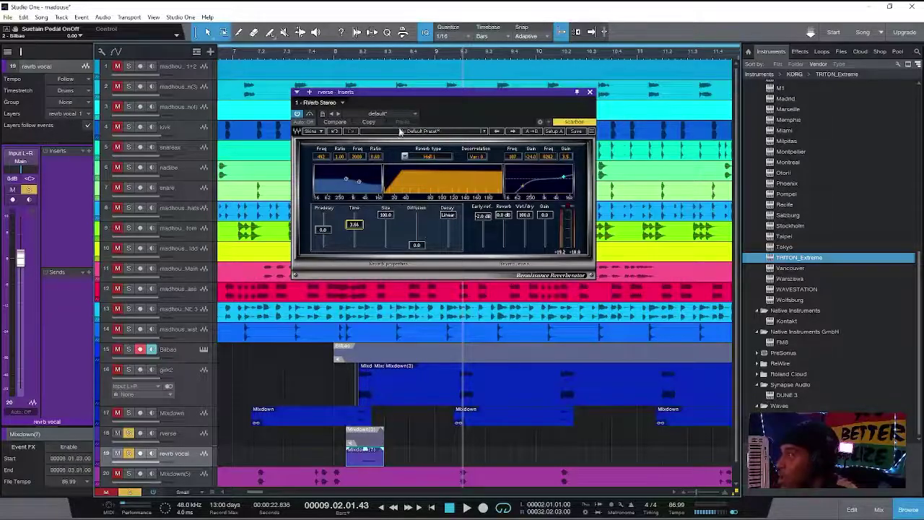
left_click(342, 52)
key("space")
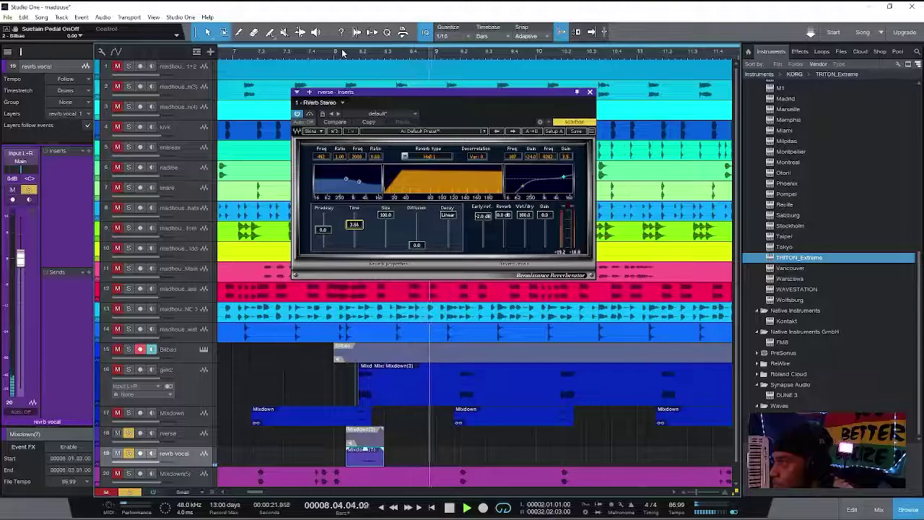
Step: Undo the revrb vocal track name and the mixdown of the rverse clip
key("ctrl+z")
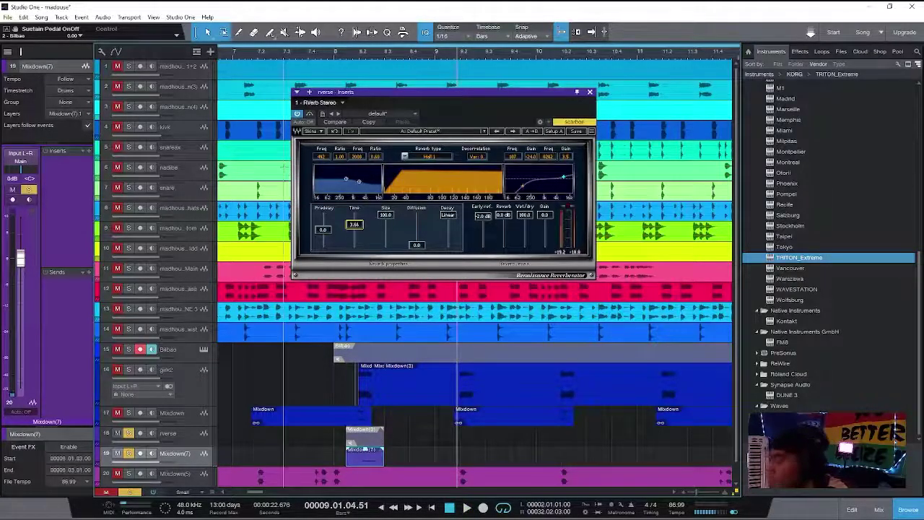
key("ctrl+z")
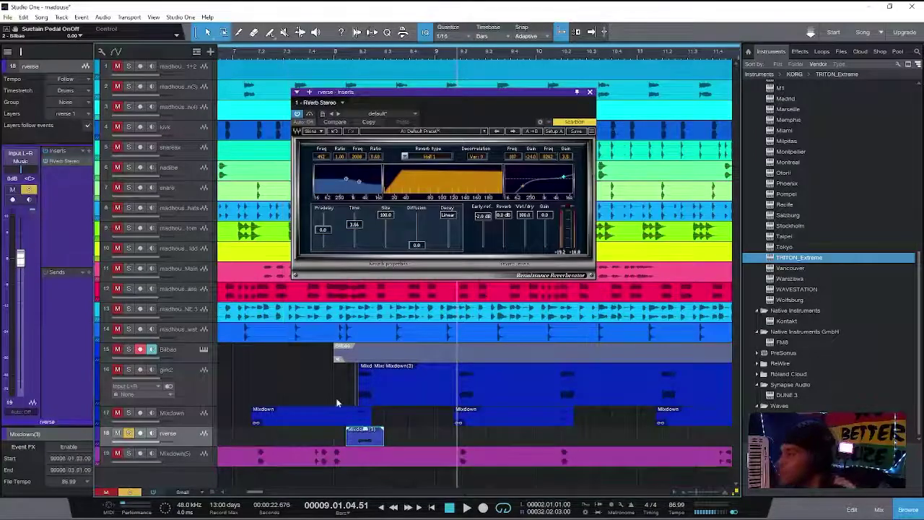
Step: Extend the end of the rverse clip to 9.02.01.00, auditioning the reverb tail from about bar 8
left_click_drag(387, 437, 425, 435)
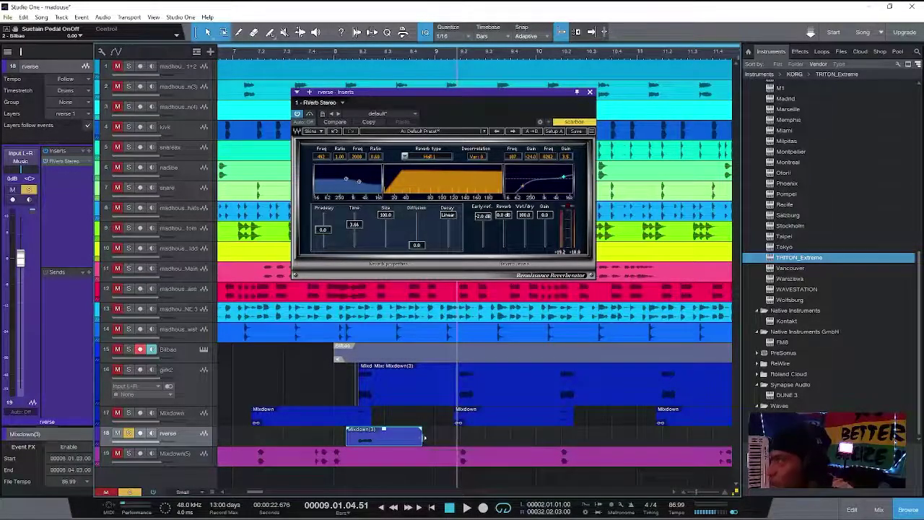
left_click(334, 57)
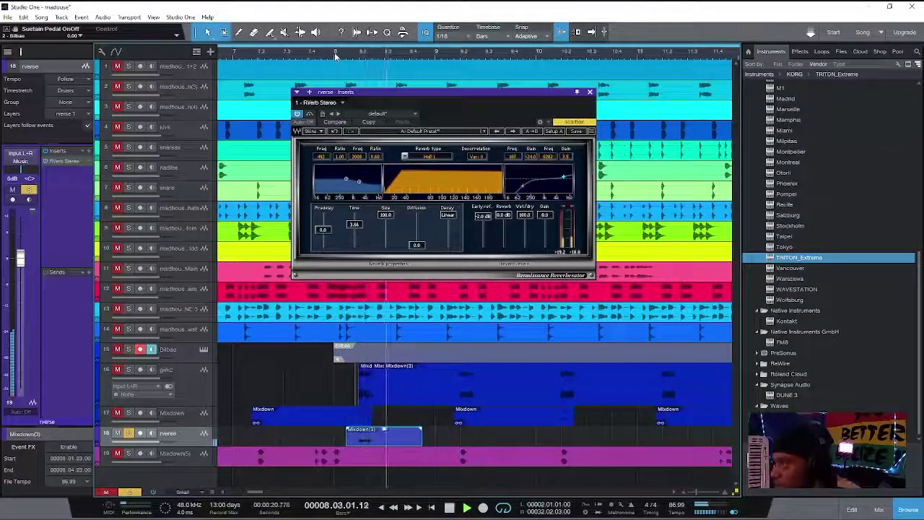
key("space")
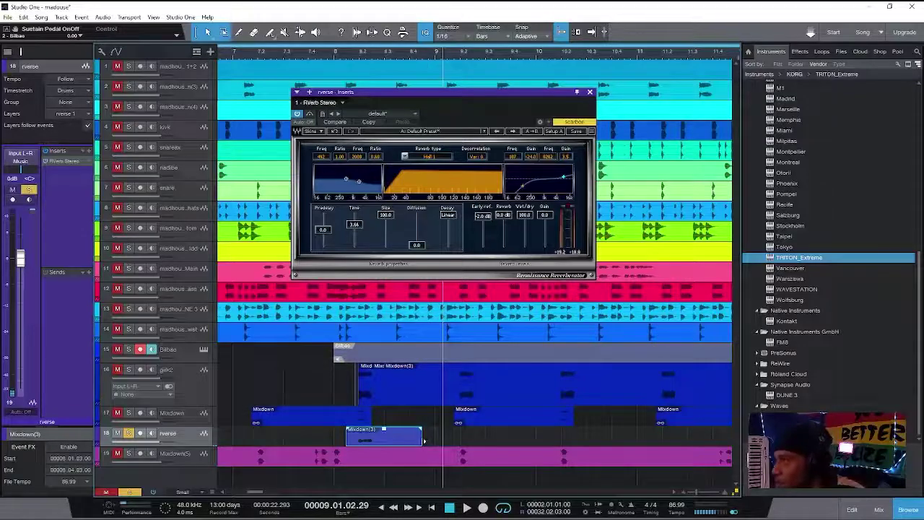
left_click_drag(425, 441, 459, 446)
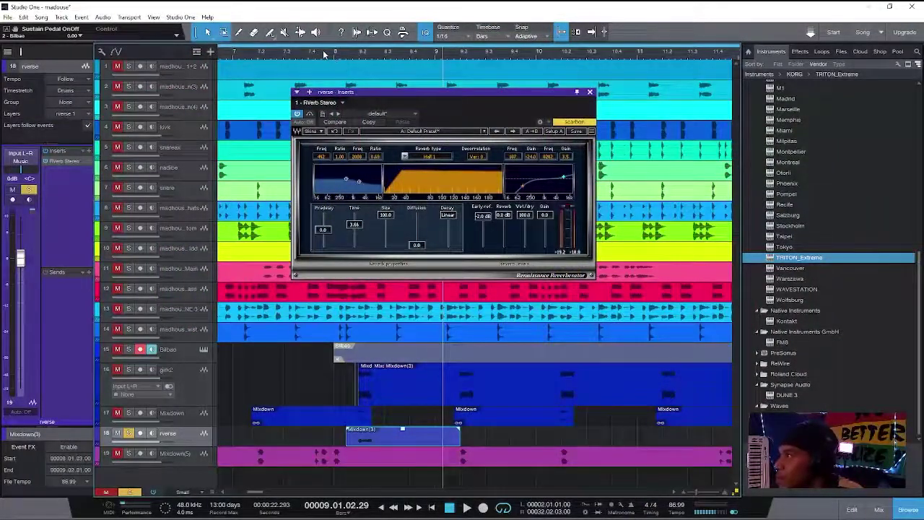
left_click(323, 54)
key("space")
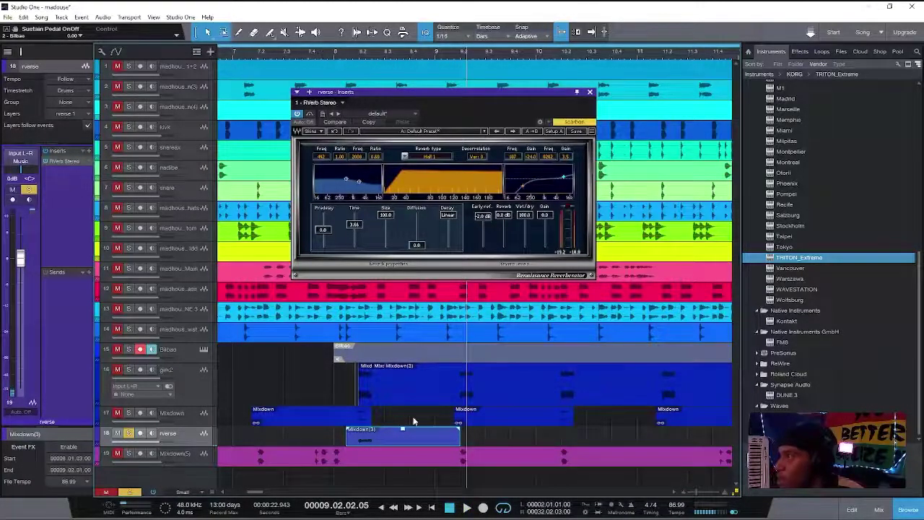
Step: Render the extended rverse clip to a new track with Mixdown Selection, and audition it from about bar 8
right_click(383, 437)
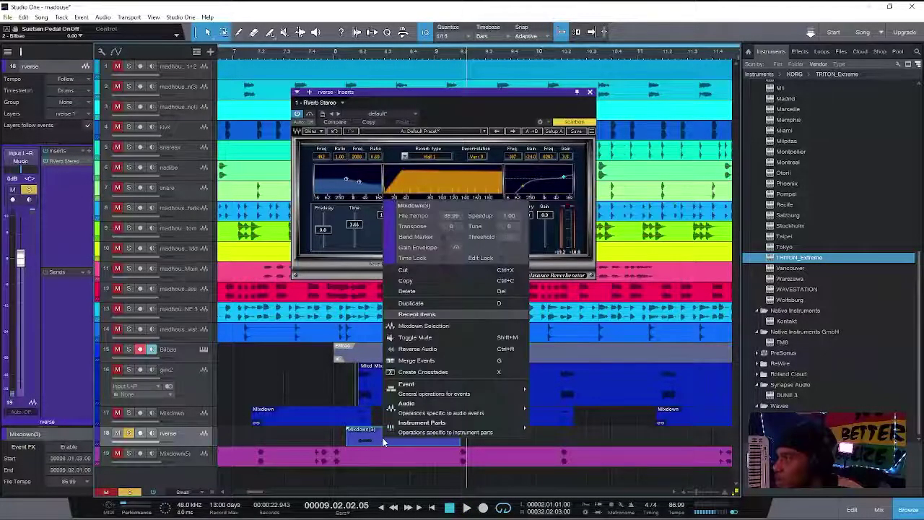
left_click(440, 327)
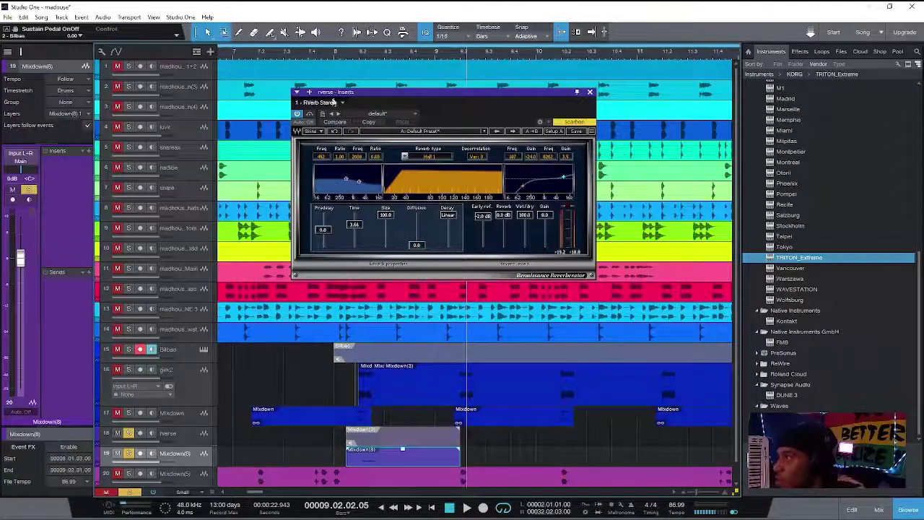
left_click(347, 52)
key("space")
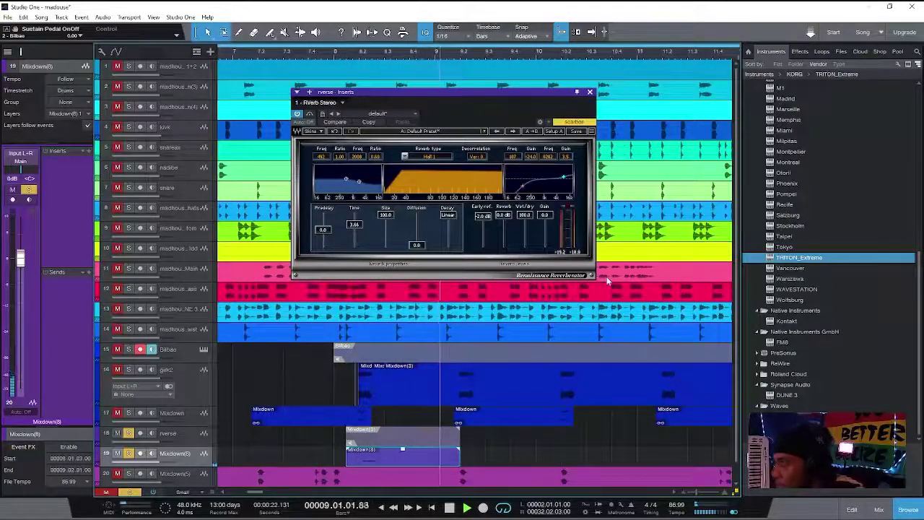
key("space")
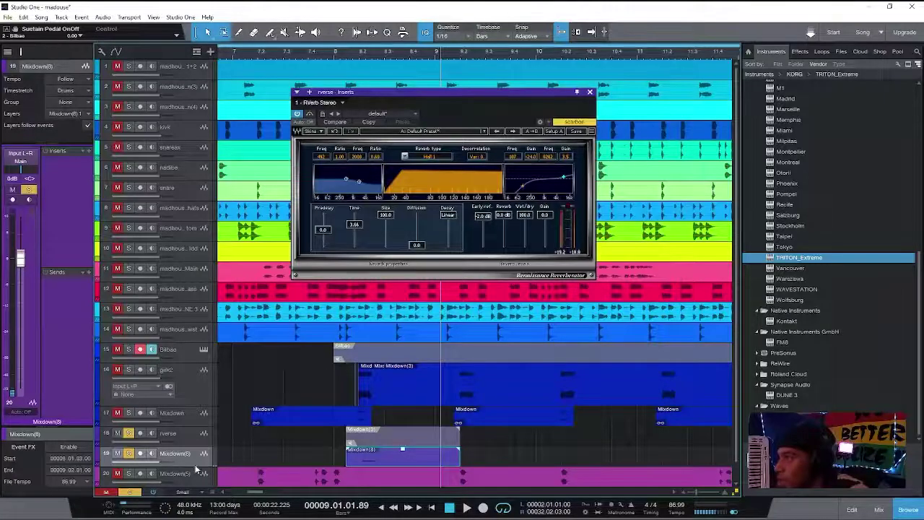
Step: Increase the height of the newly rendered track to show its waveform, and replay its clip from bar 8
left_click_drag(195, 468, 195, 491)
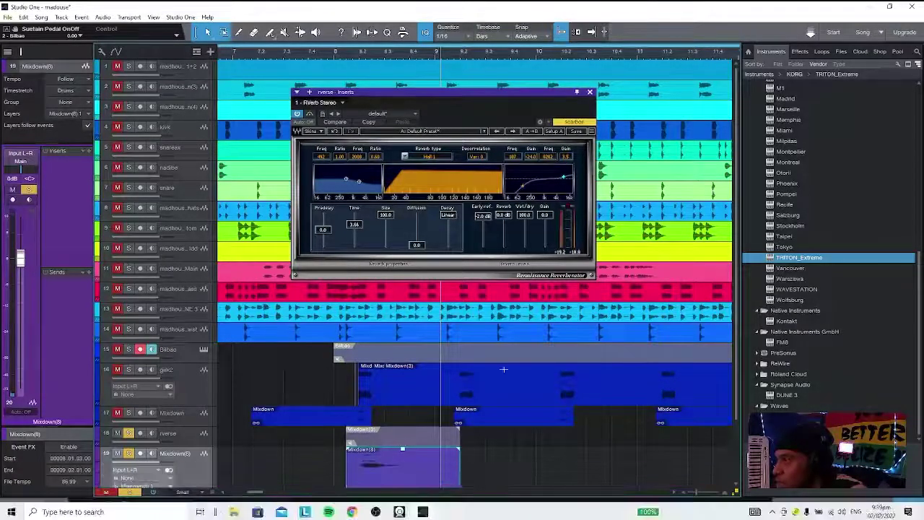
scroll(739, 381, "down", 3)
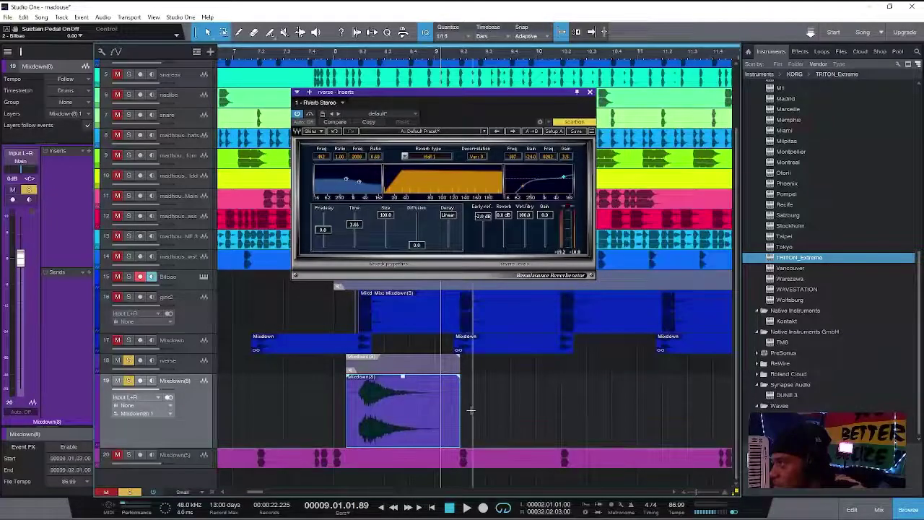
left_click(338, 54)
key("space")
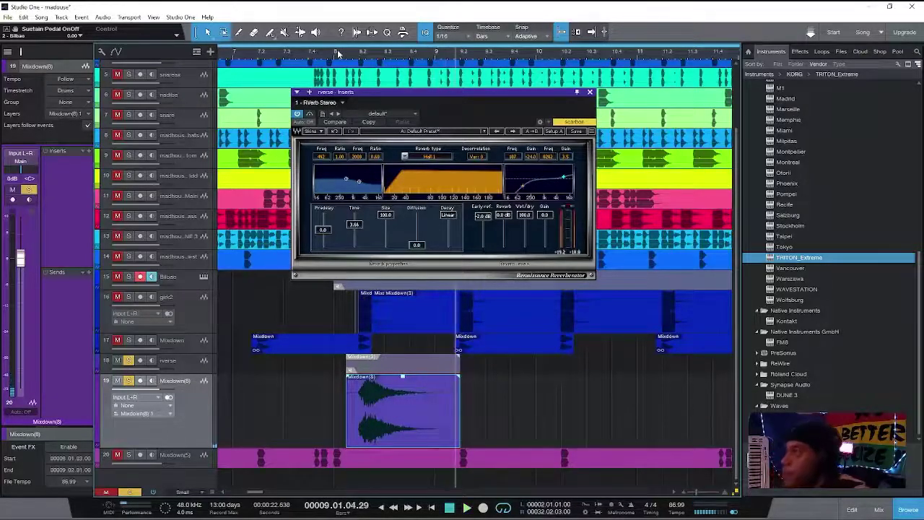
Step: Reverse the audio of the rendered clip and audition it from about 7.4
right_click(414, 415)
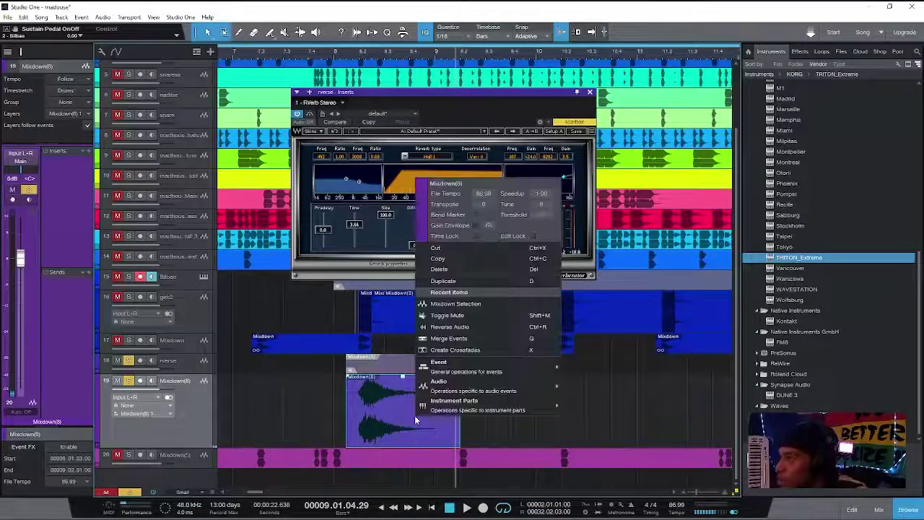
mouse_move(488, 385)
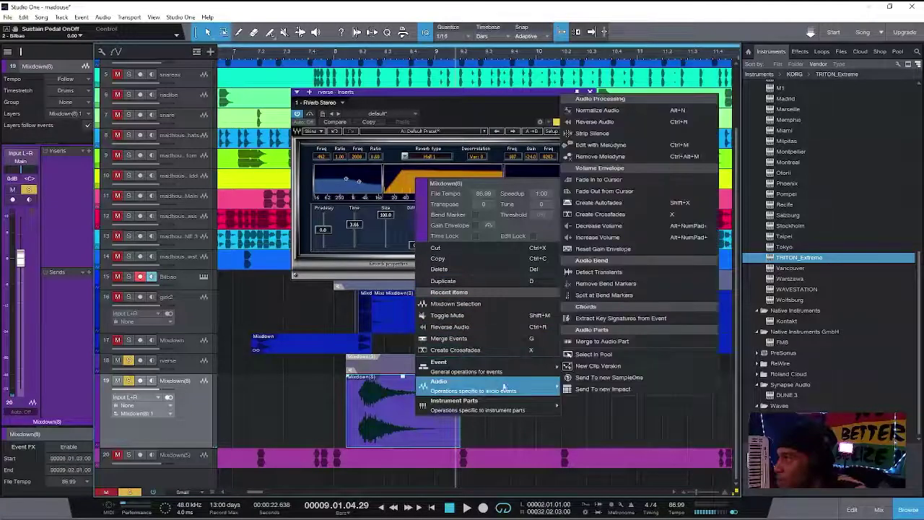
left_click(470, 115)
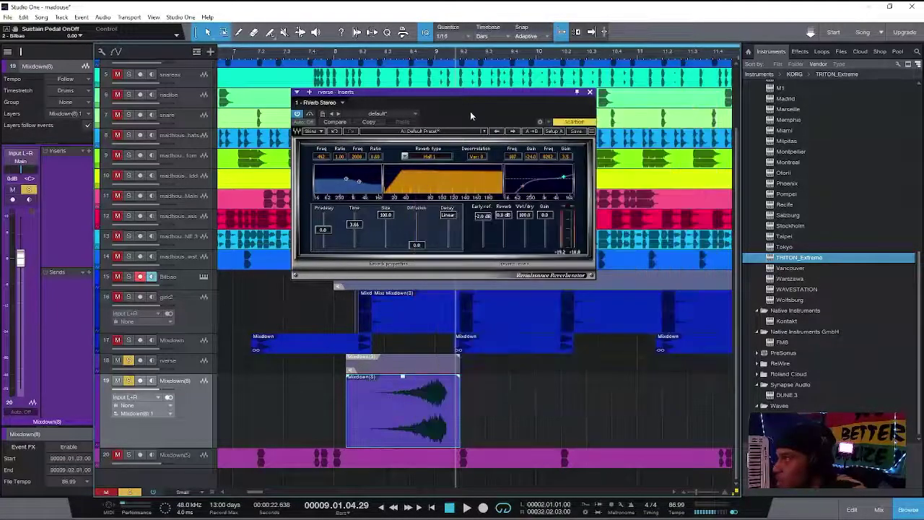
left_click(311, 55)
key("space")
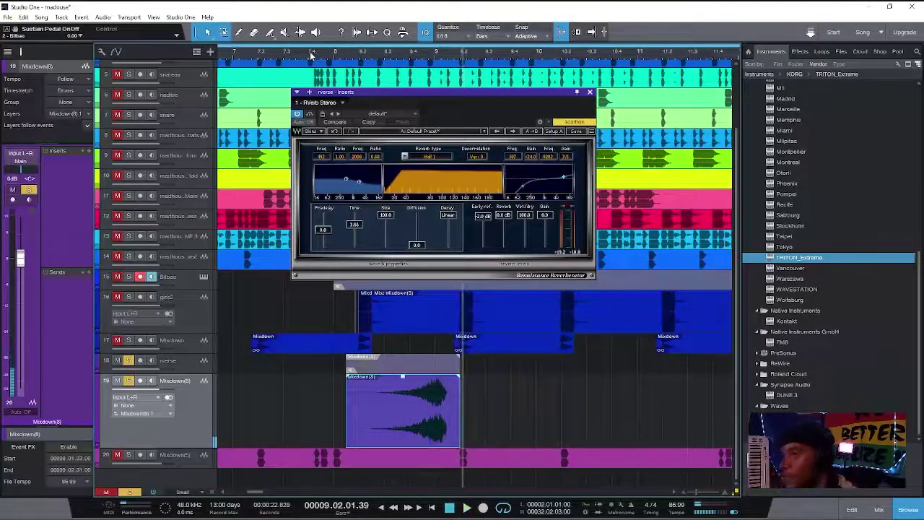
Step: Route the reversed clip's track to Music, add a dance efx send, and audition it with the GTR Stomp 4 insert open
left_click(21, 163)
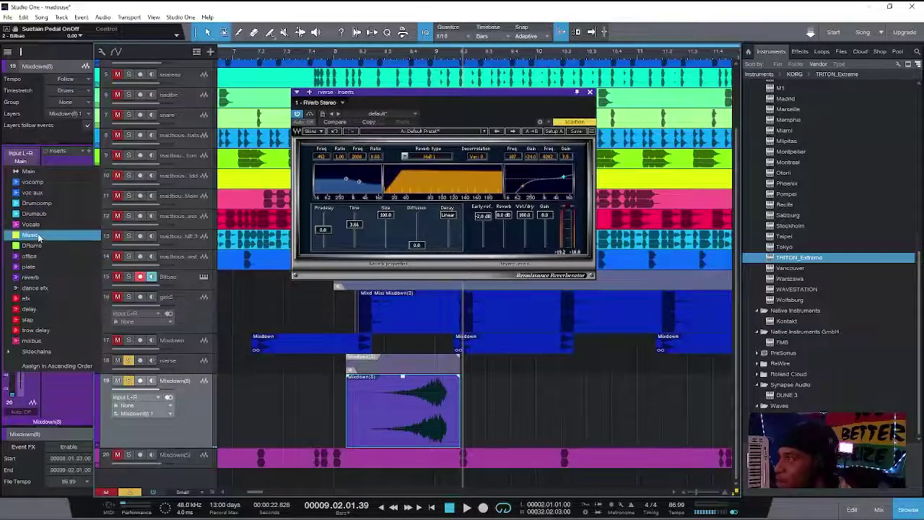
left_click(30, 235)
left_click(88, 273)
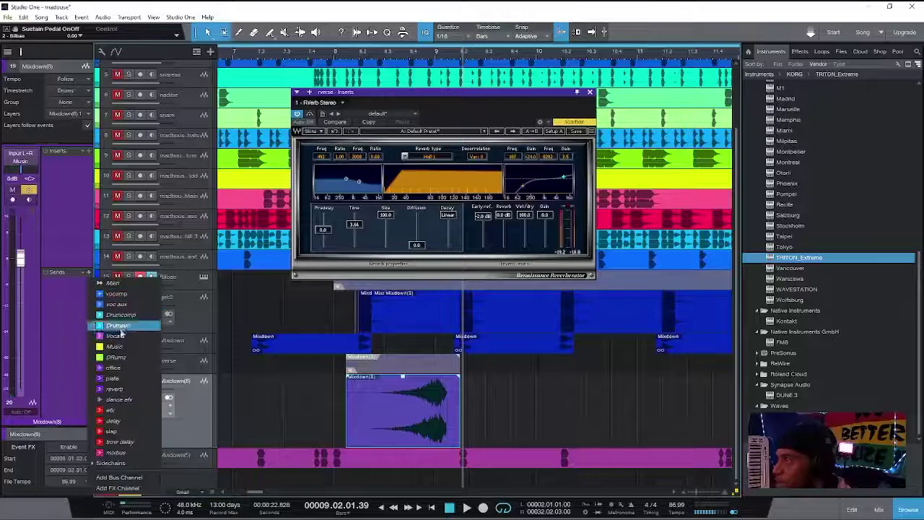
left_click(125, 401)
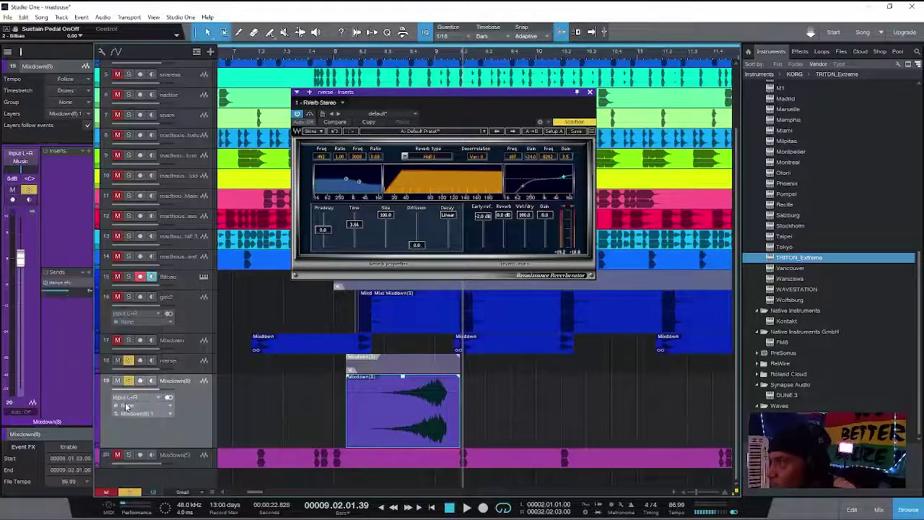
double_click(58, 282)
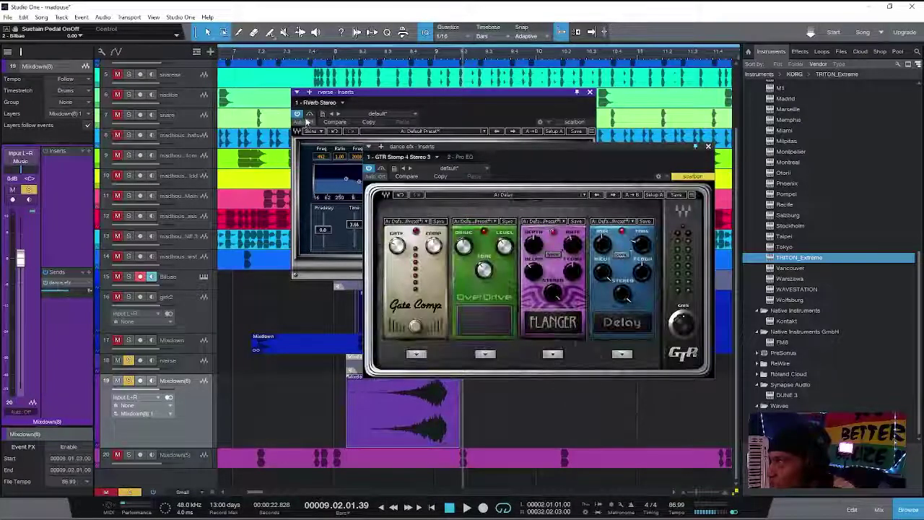
left_click(357, 56)
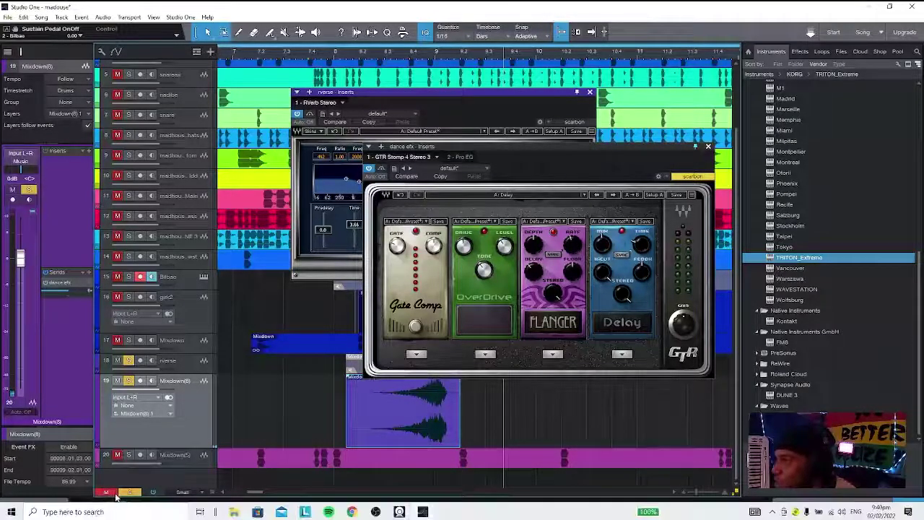
Step: Solo the drum and other riddim tracks alongside the reversed clip and audition them together from about bar 8
right_click(130, 374)
left_click(176, 437)
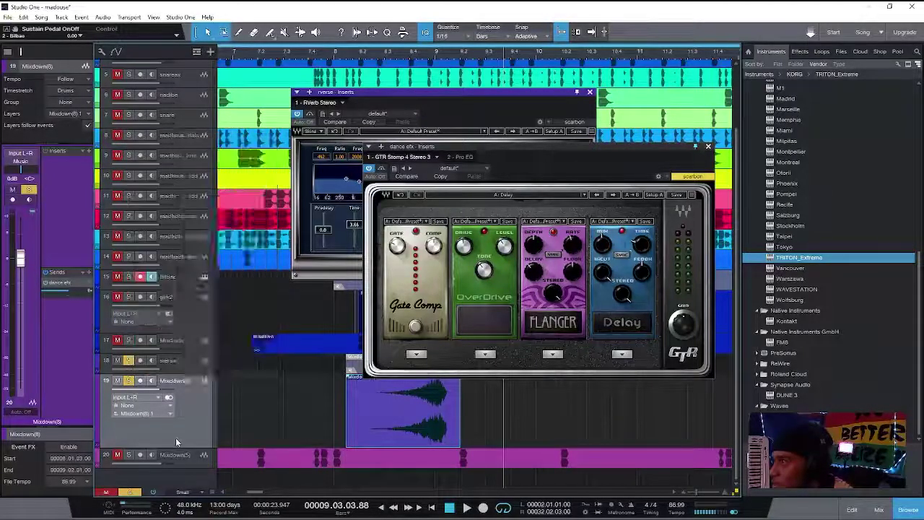
left_click(135, 427)
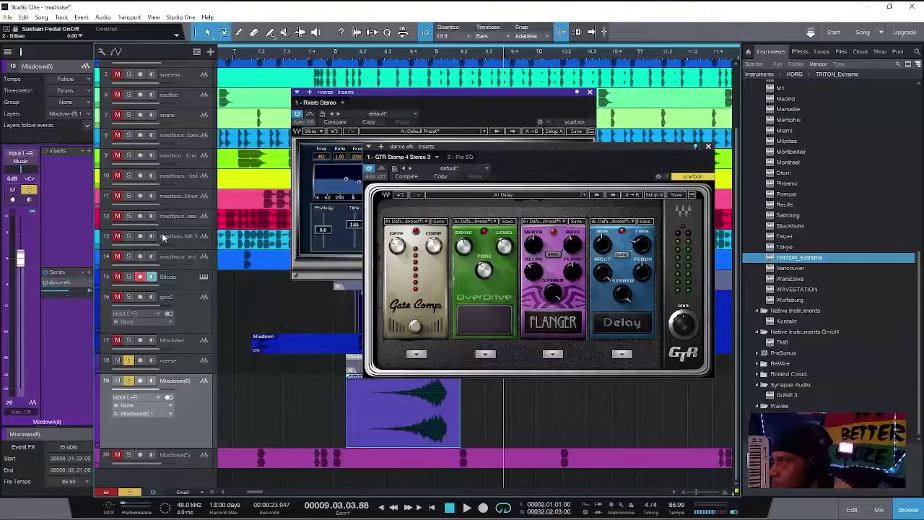
key("space")
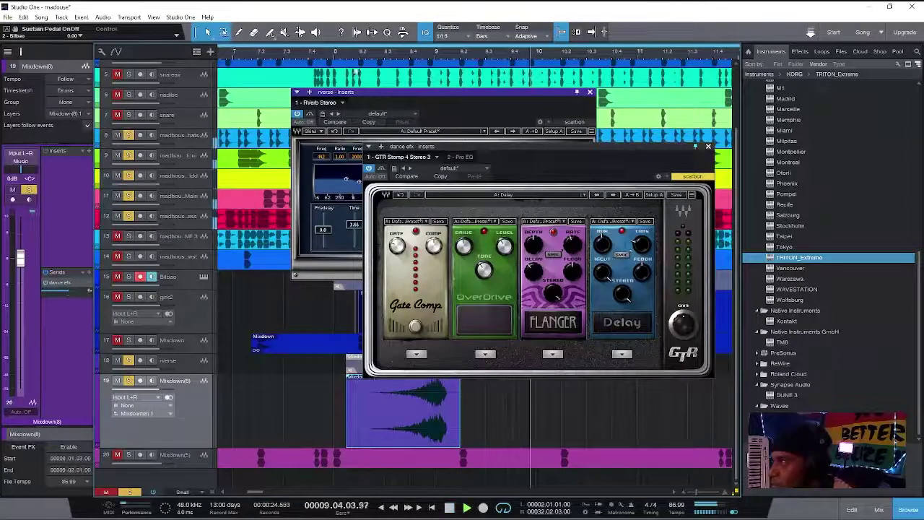
left_click(328, 57)
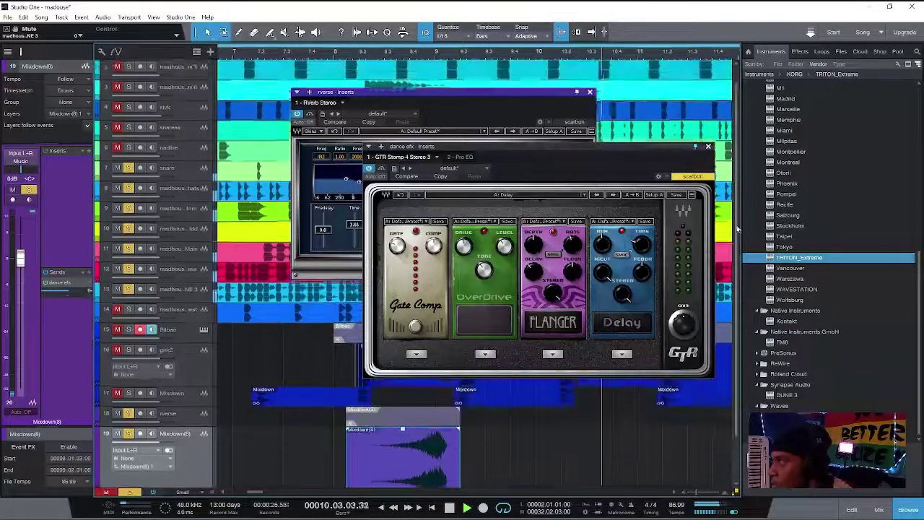
scroll(737, 227, "up", 3)
left_click(117, 111)
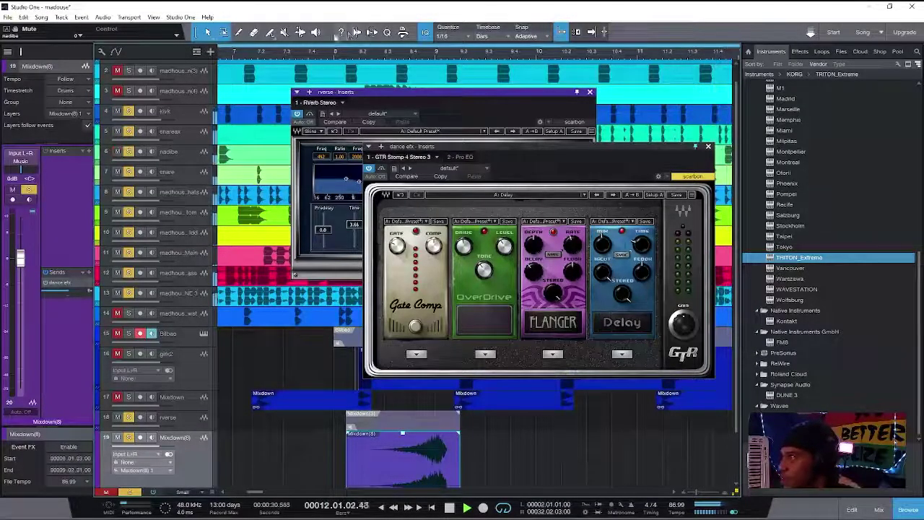
Step: Audition the riddim from about 7.3, unmuting the girk2 track during playback, and stop playback
left_click(292, 56)
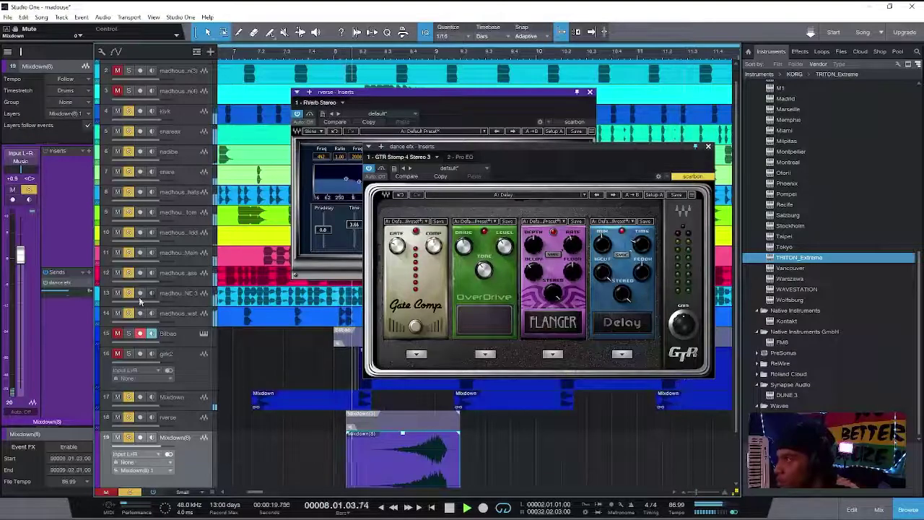
left_click(119, 353)
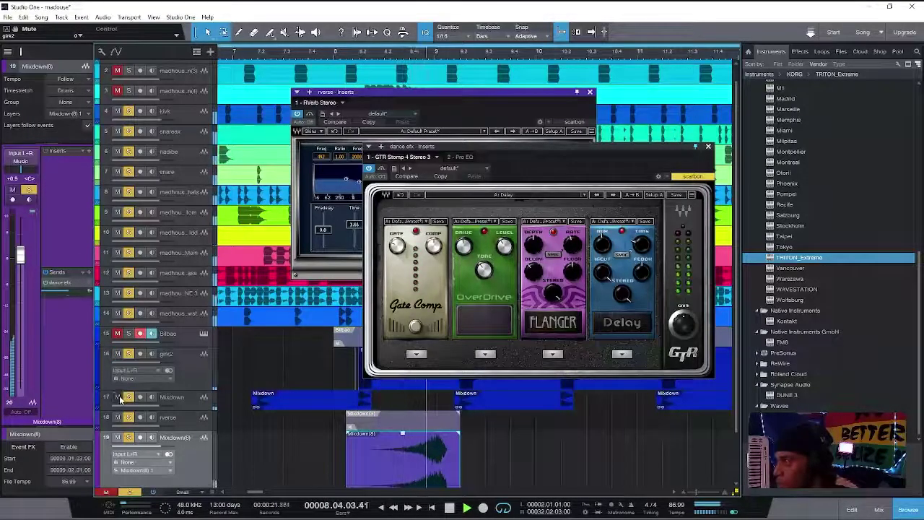
right_click(735, 370)
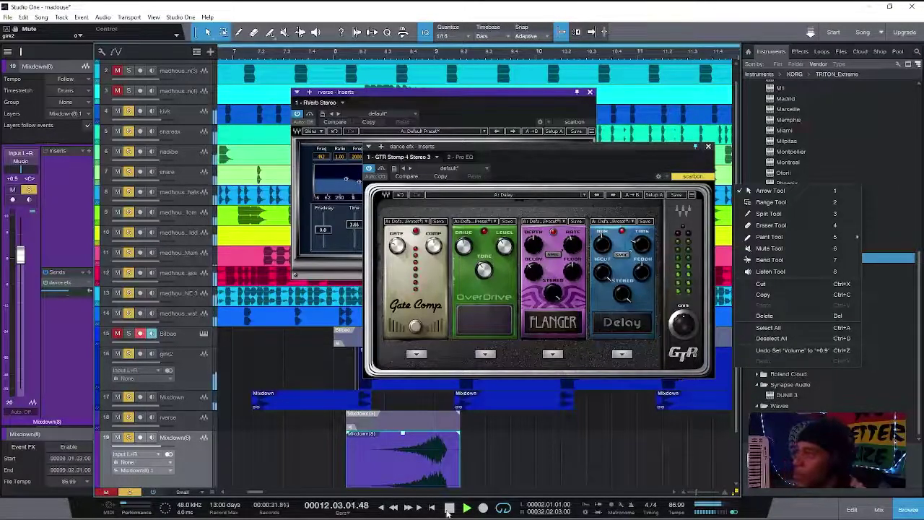
left_click(193, 478)
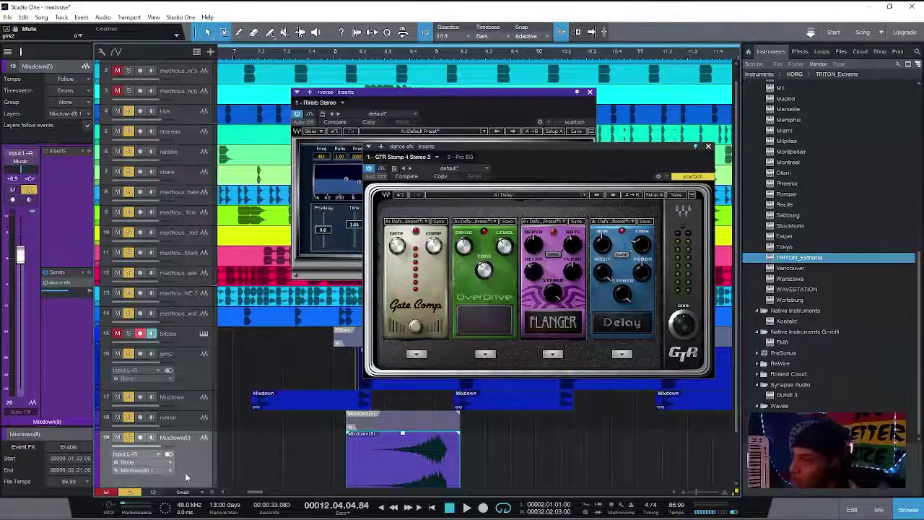
Step: Close the dance efx inserts window and disable the reversed clip's Mixdown(8) track
left_click(707, 147)
right_click(189, 461)
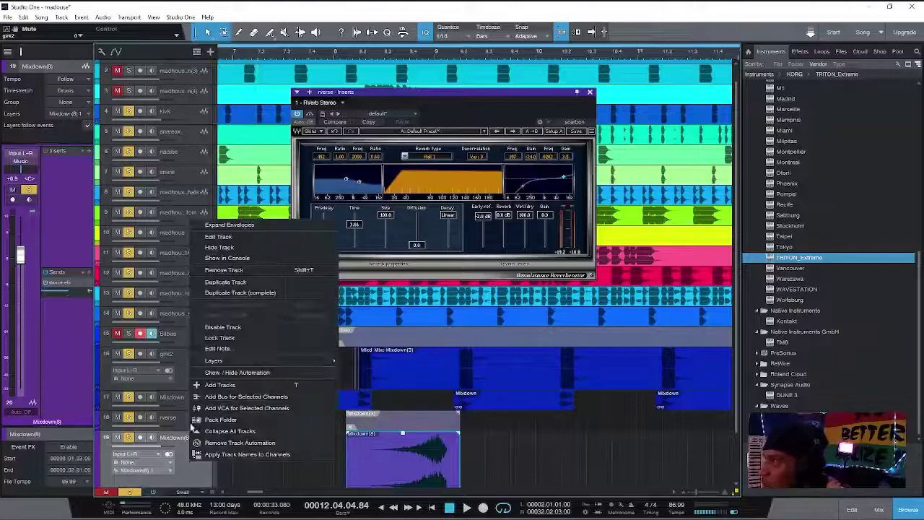
left_click(238, 333)
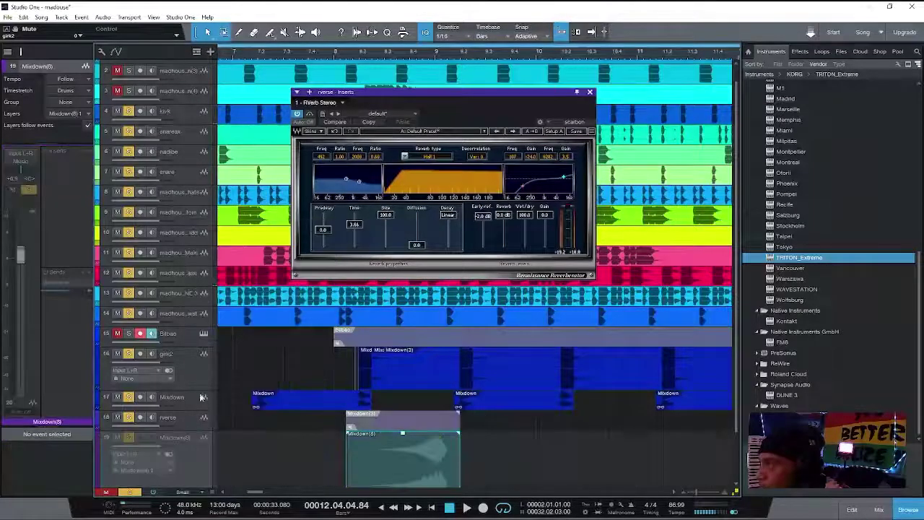
Step: Select the girk2 track, close its SSLGChannel insert window, and increase the track's height to enlarge its waveforms
left_click(194, 364)
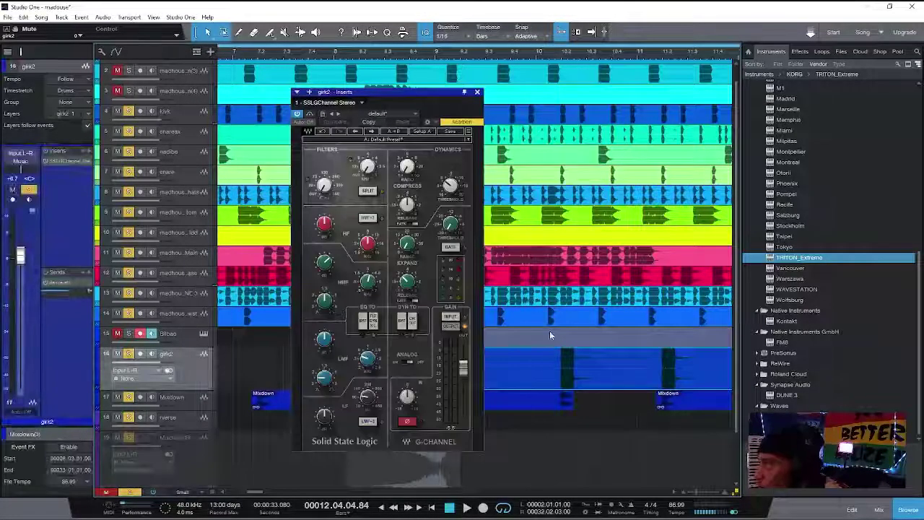
left_click(478, 93)
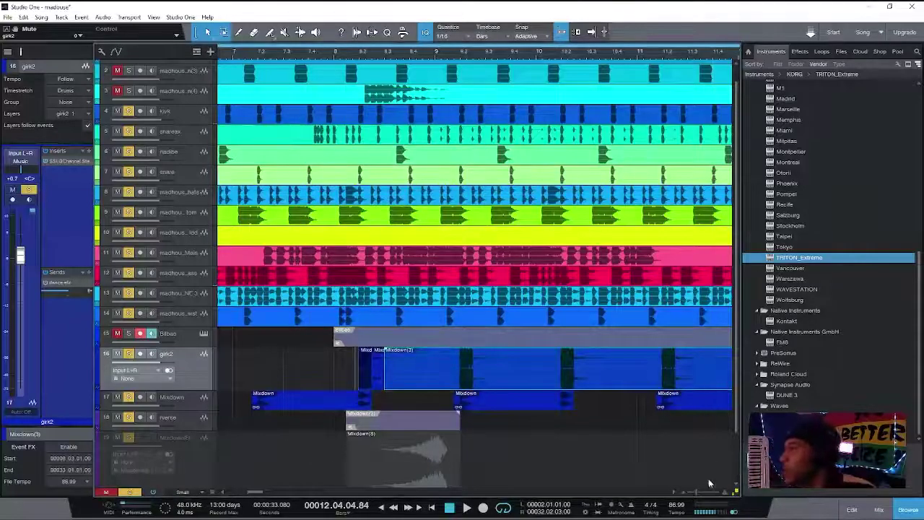
left_click_drag(704, 493, 732, 491)
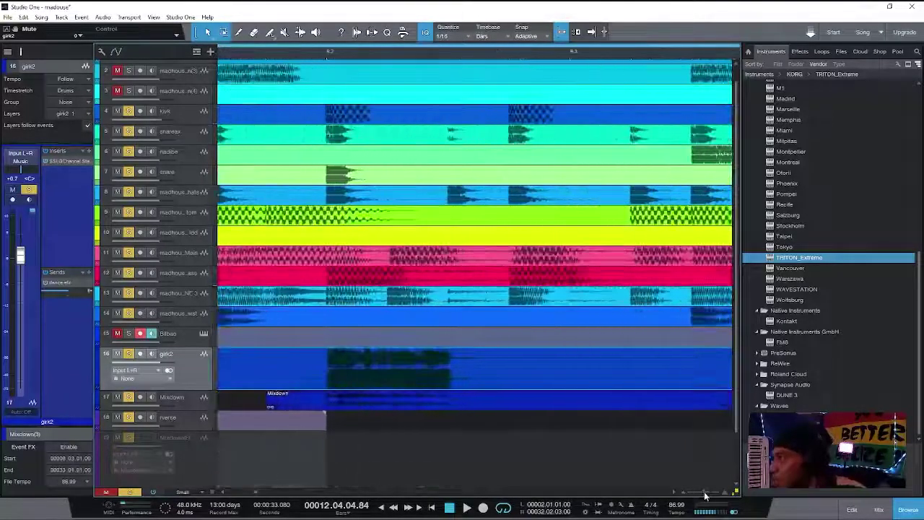
left_click(220, 494)
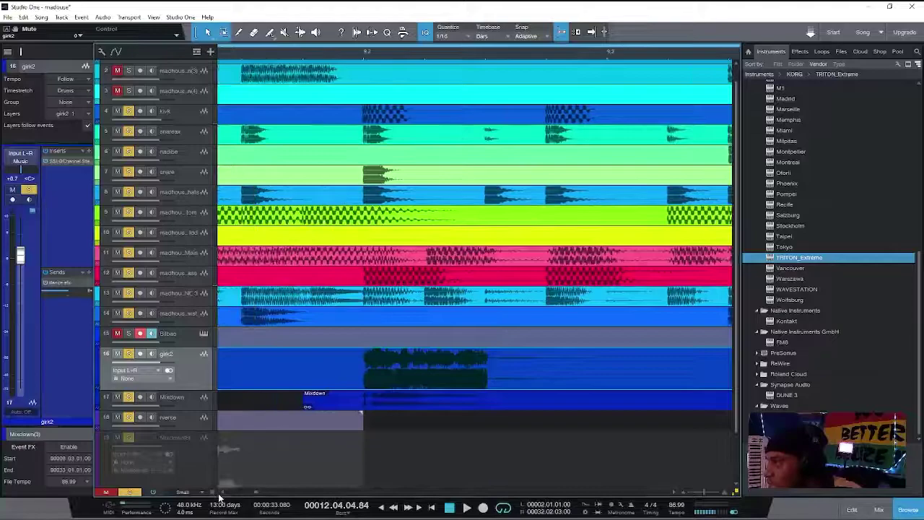
left_click(221, 494)
left_click(221, 494)
left_click(220, 494)
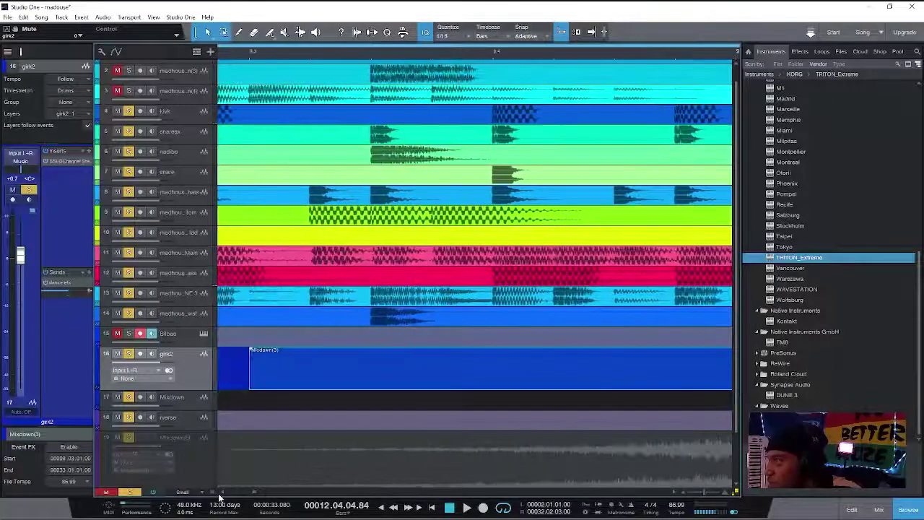
left_click_drag(711, 493, 704, 493)
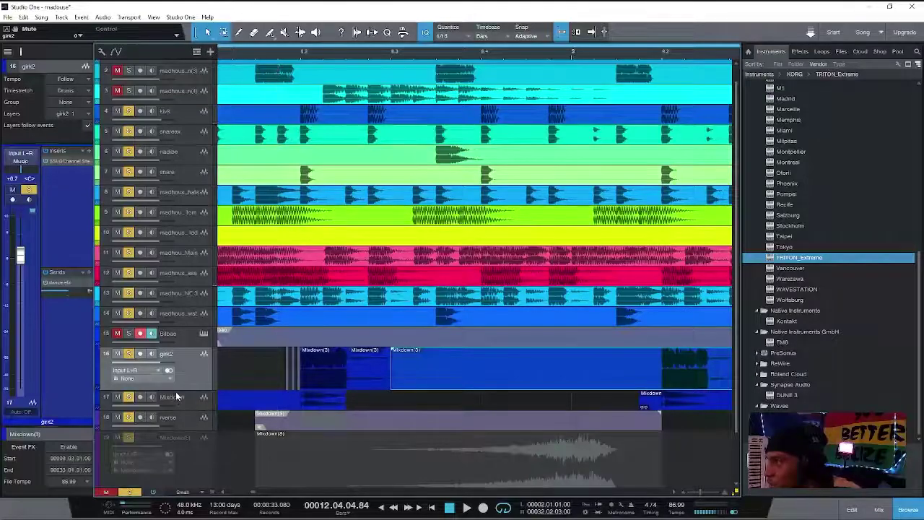
left_click_drag(175, 390, 186, 449)
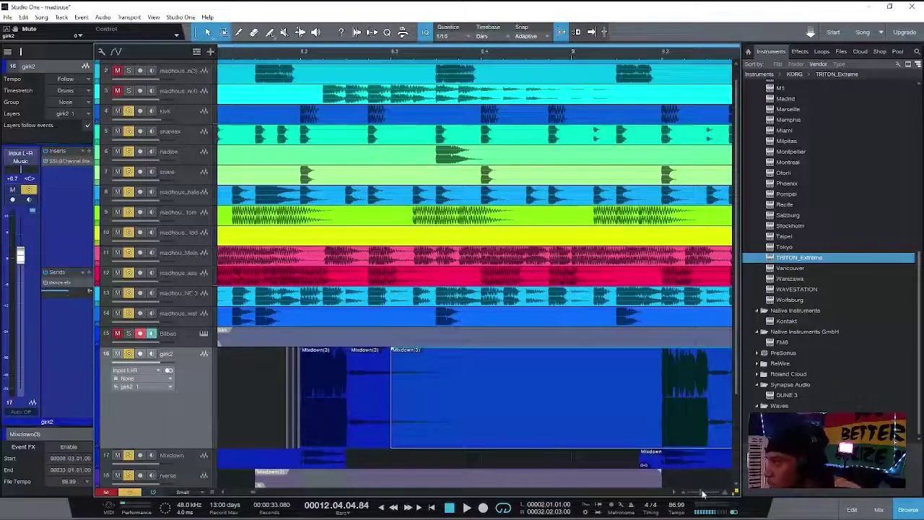
Step: Clear all existing track solos, then solo the girk2 track and audition its clip from about 8.2
left_click_drag(704, 493, 715, 493)
mouse_move(234, 511)
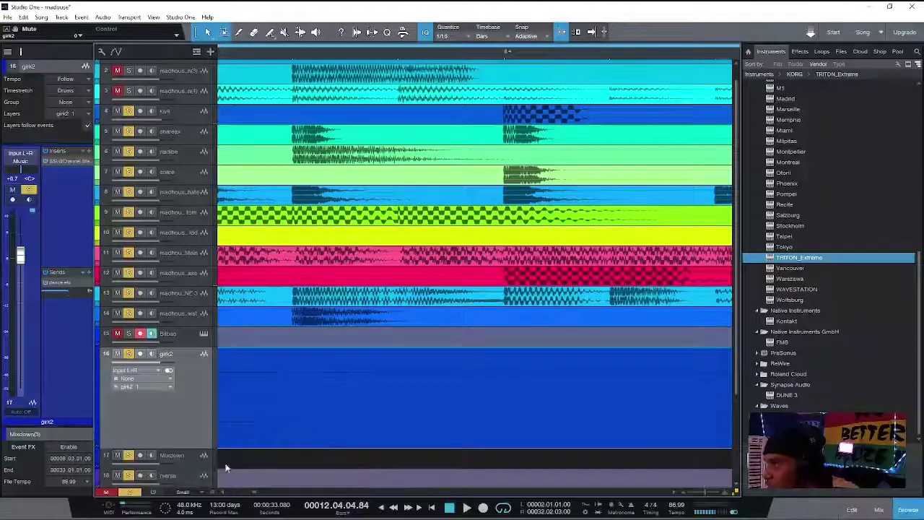
left_click_drag(228, 495, 223, 497)
scroll(458, 369, "left", 6)
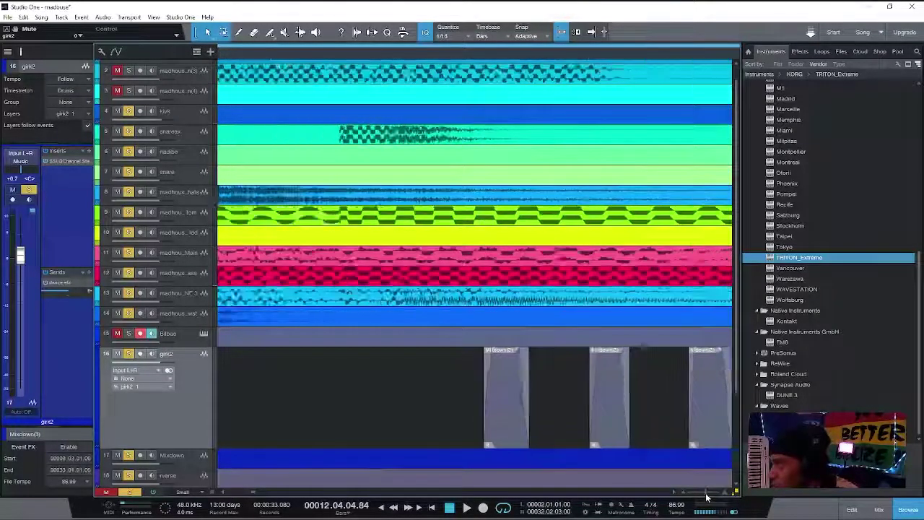
left_click(538, 51)
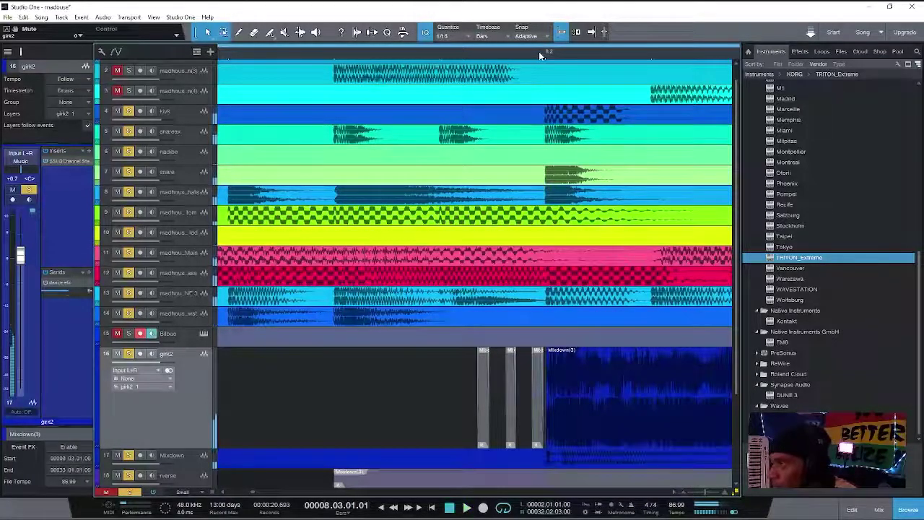
left_click(110, 494)
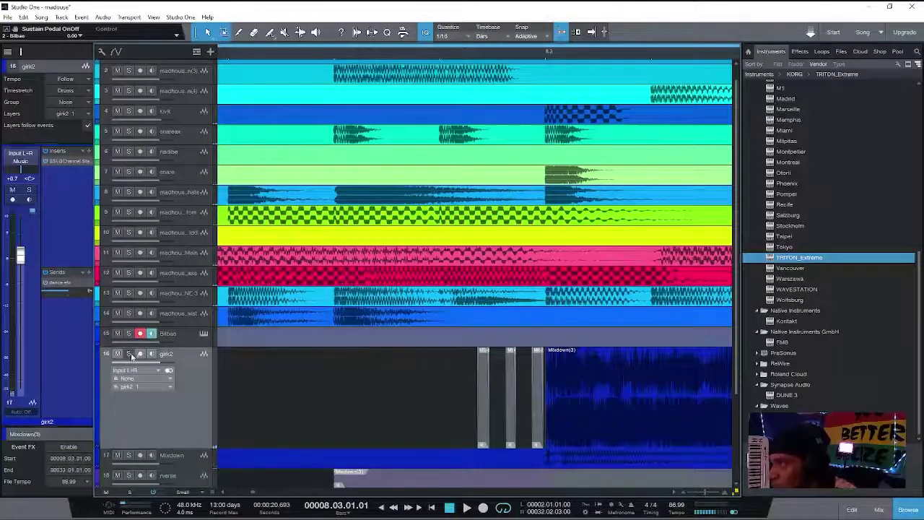
left_click(130, 355)
key("space")
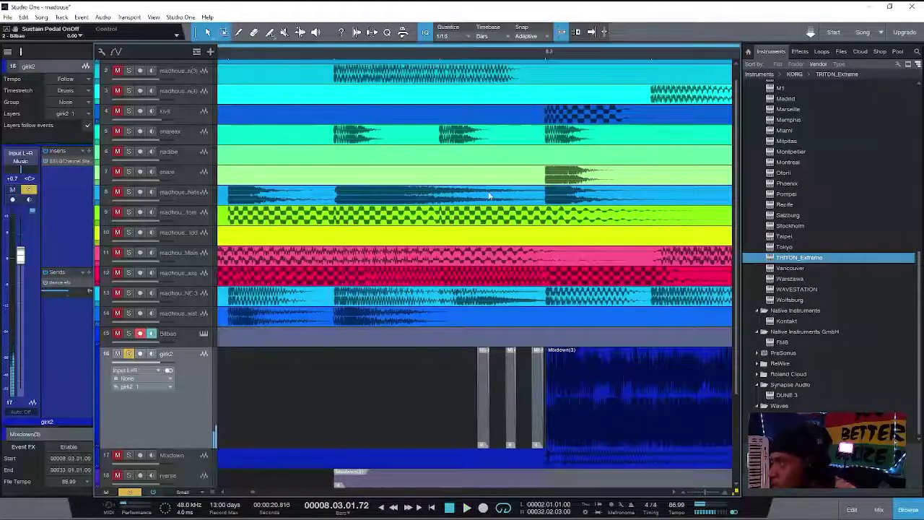
Step: Unmute the first of the three short girk2 clips before 8.2 and audition it from about 8.1.4
left_click(488, 425)
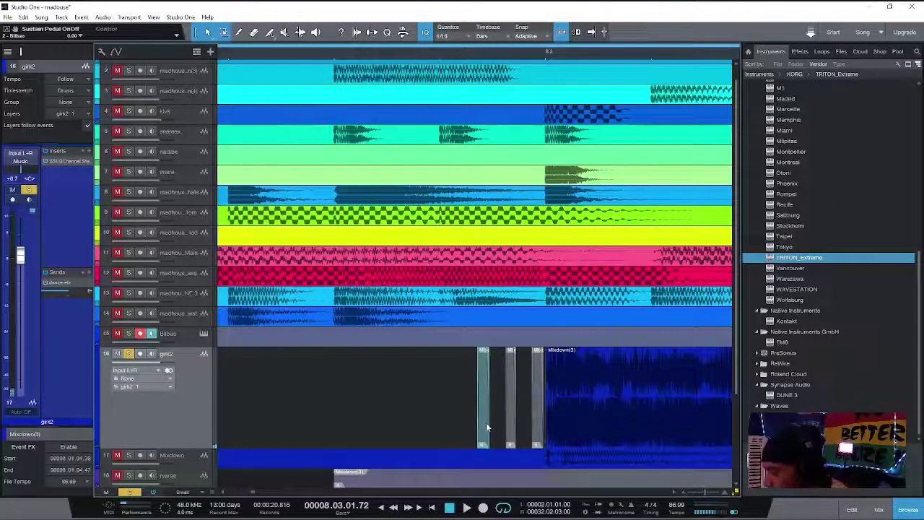
key("shift+m")
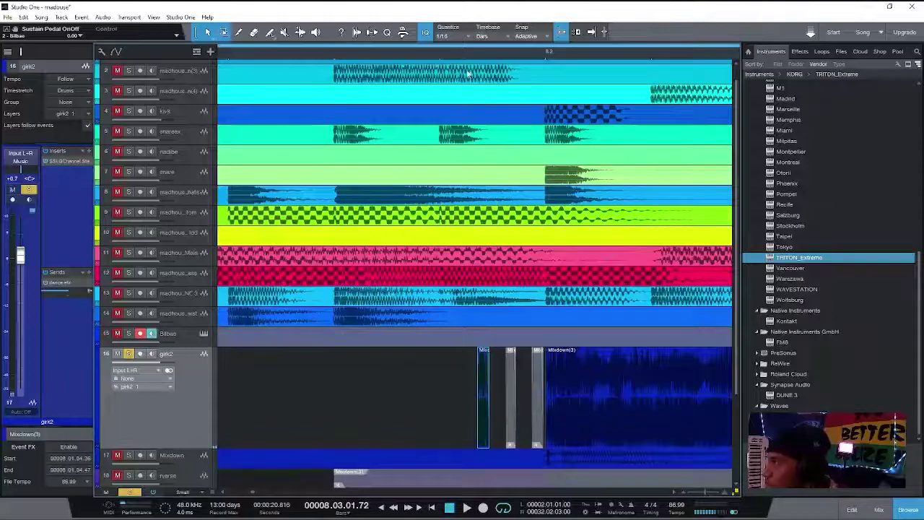
left_click(452, 57)
key("space")
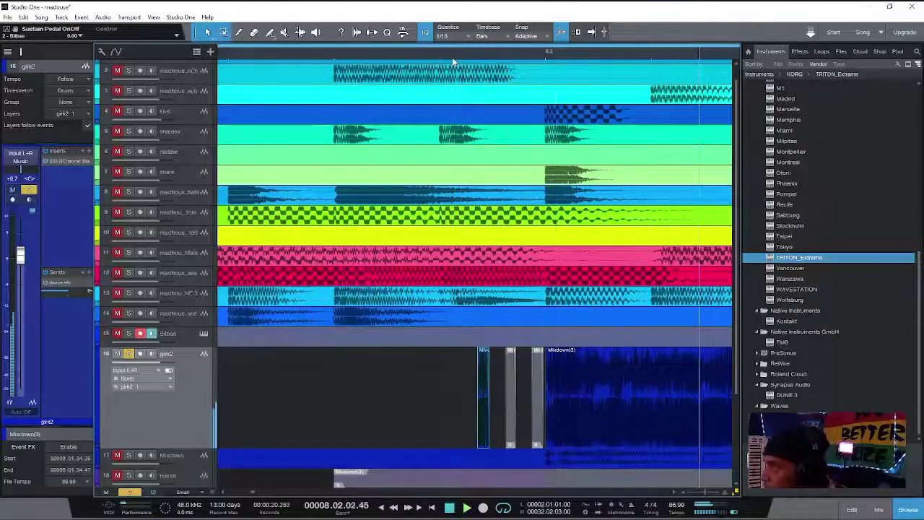
Step: Mute the long girk2 clip at 8.2 and audition the unmuted short clip from 8.1.4 with girk2 soloed
left_click(607, 418)
key("shift+m")
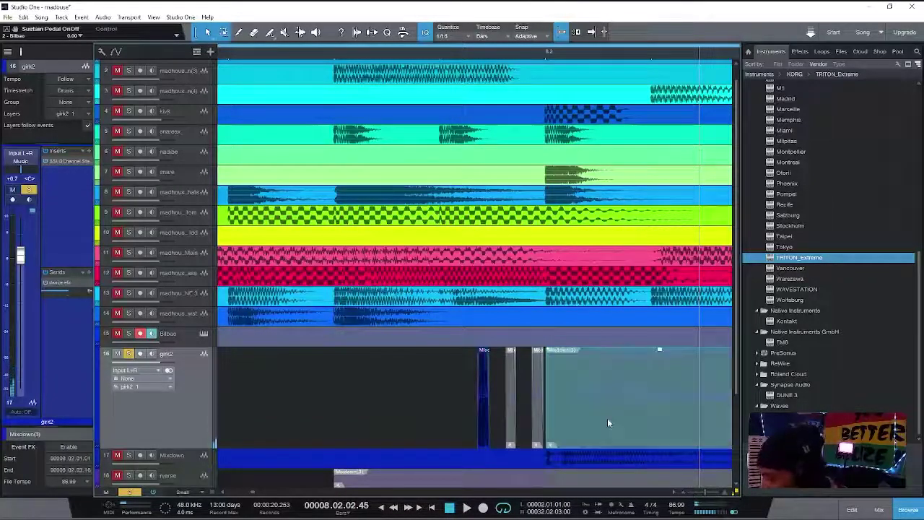
left_click(440, 50)
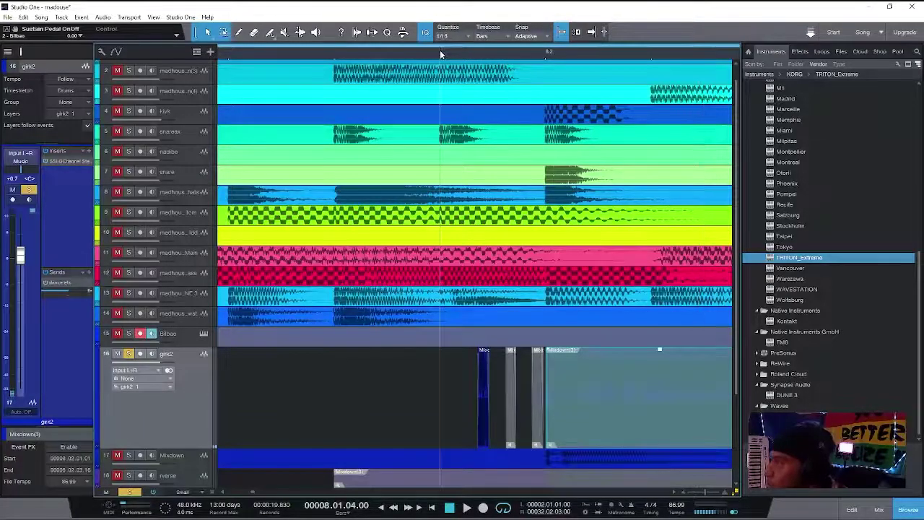
key("space")
key("m")
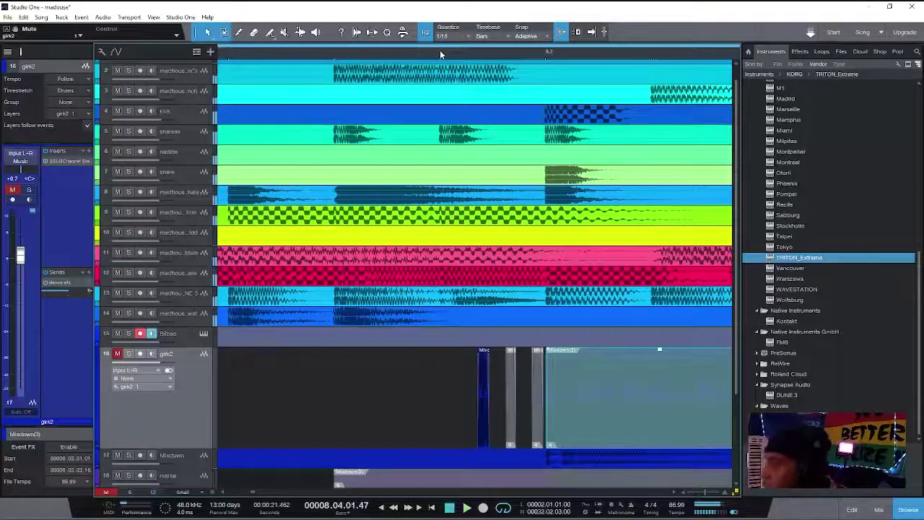
key("m")
key("s")
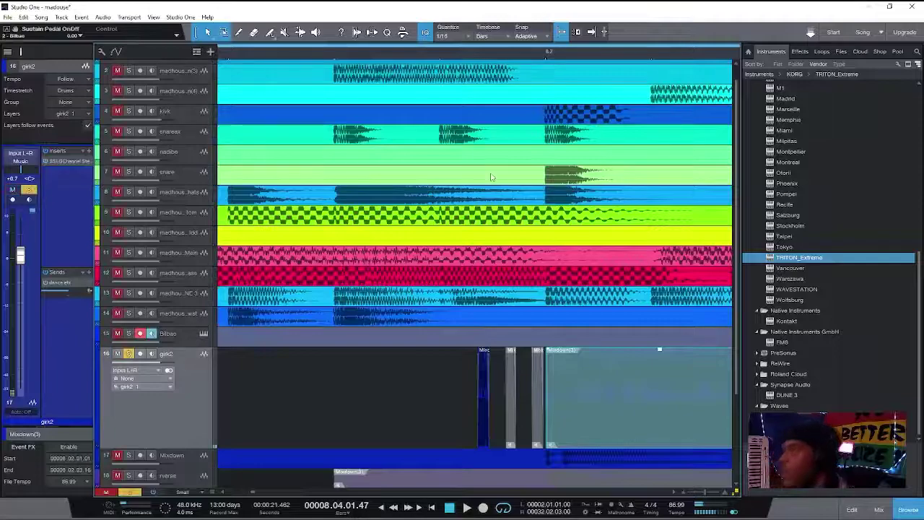
key("space")
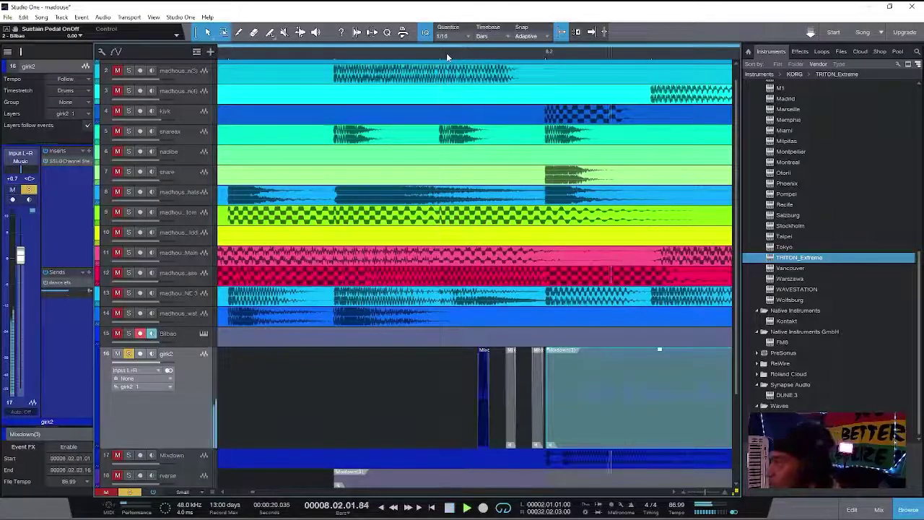
key("space")
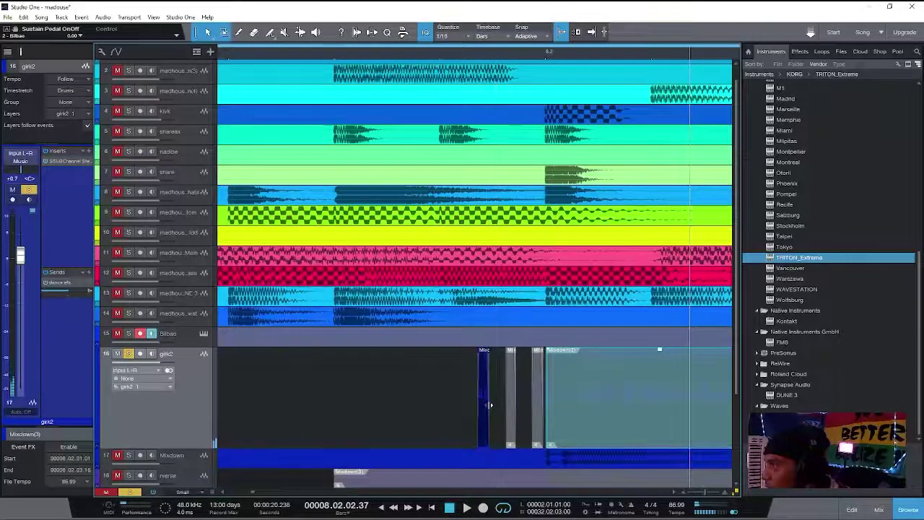
Step: Try extending the first short girk2 clip's end to 8.2 and audition it from about 8.1.4
left_click_drag(490, 405, 545, 406)
left_click(466, 55)
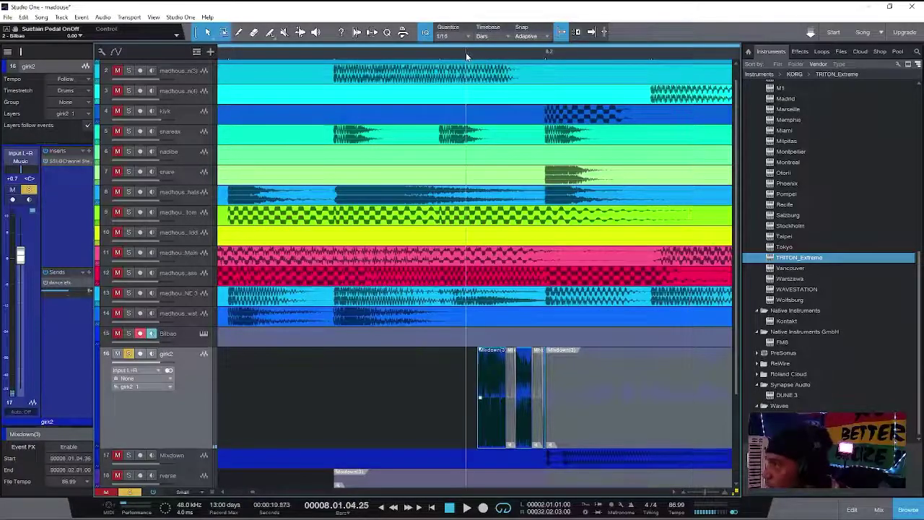
key("space")
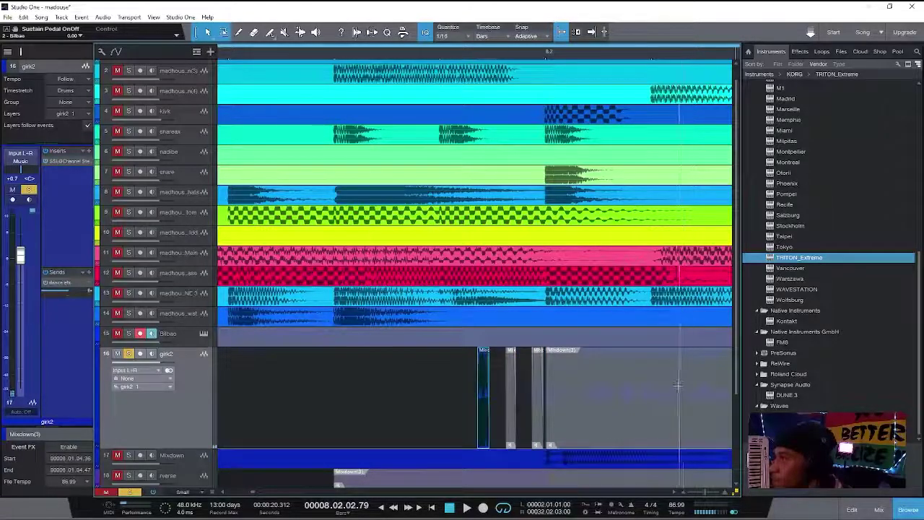
Step: Unmute the long girk2 clip at 8.2 and mute the track's dance efx send
left_click(642, 430)
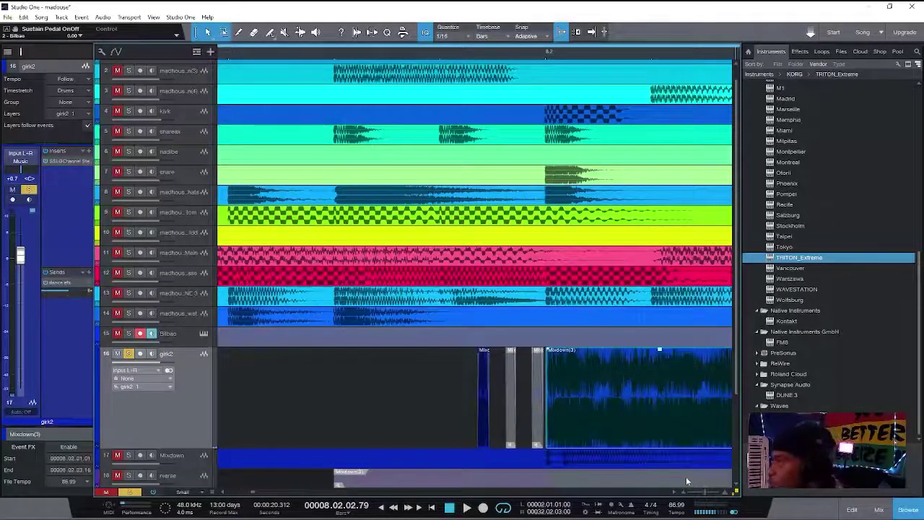
left_click_drag(706, 495, 709, 495)
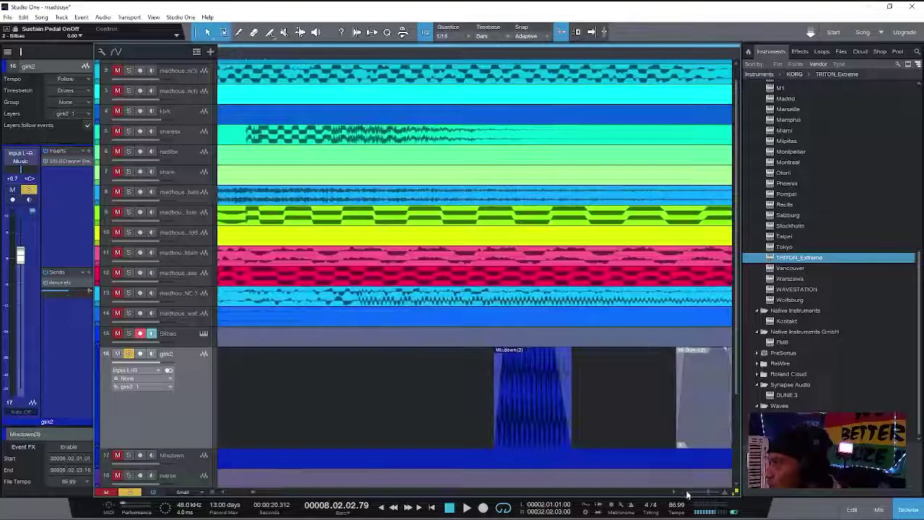
scroll(688, 494, "right", 10)
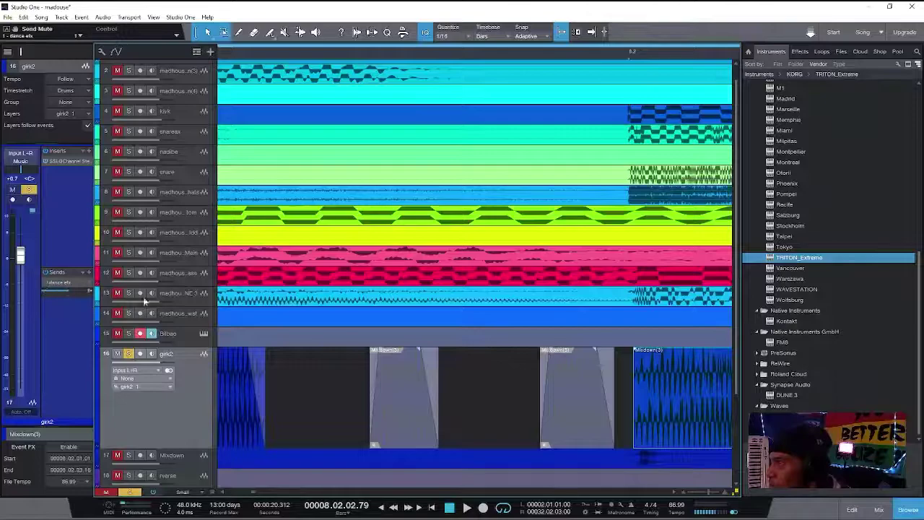
Step: Unmute the two remaining short girk2 clips before 8.2 and place the playback position just ahead of the short clips
left_click(562, 434)
left_click(410, 416, "shift")
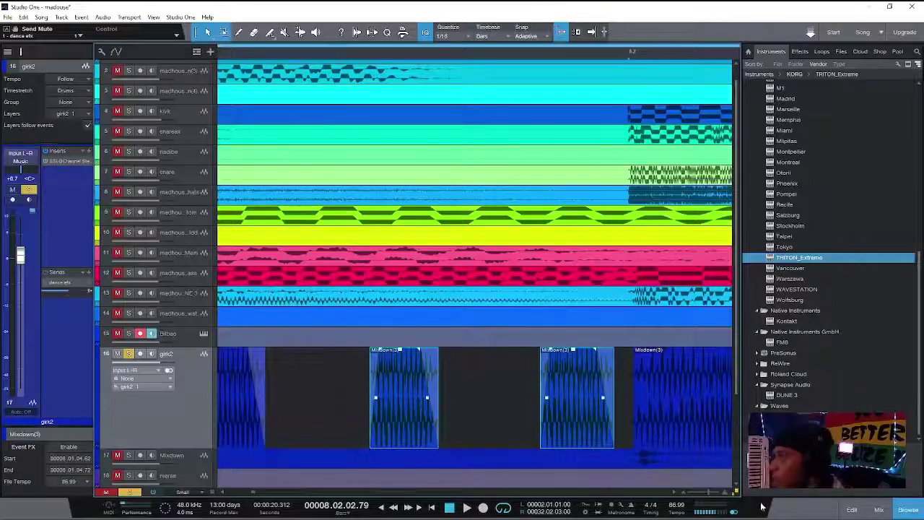
left_click_drag(711, 494, 697, 495)
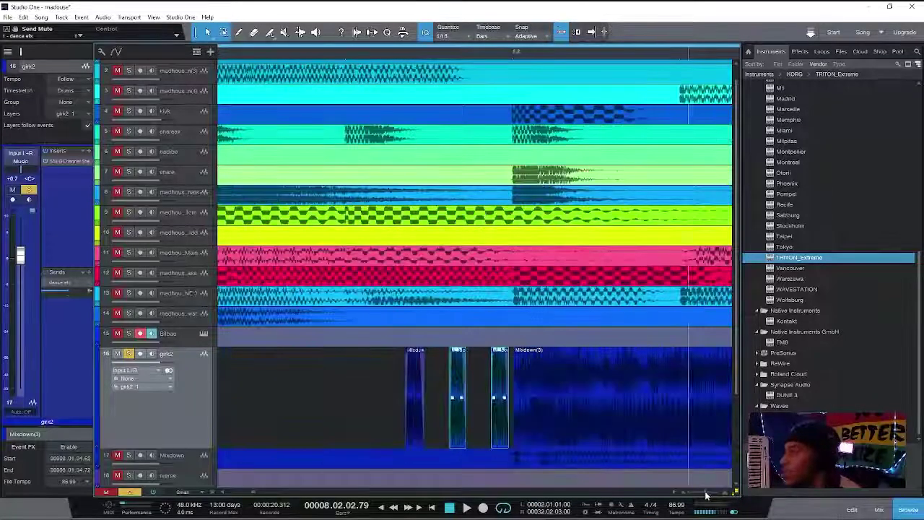
left_click(378, 49)
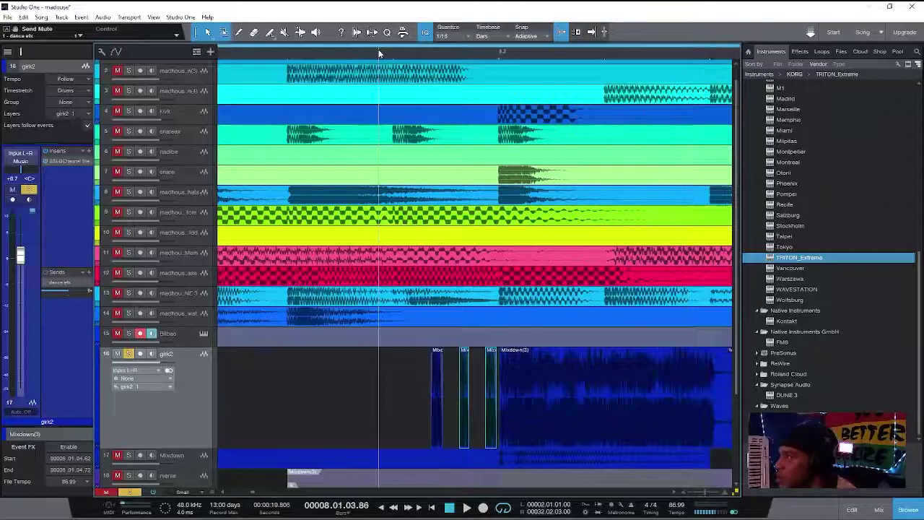
Step: Audition the three short girk2 clips leading into 8.2 with the track soloed, restarting playback once from just ahead of them
key("space")
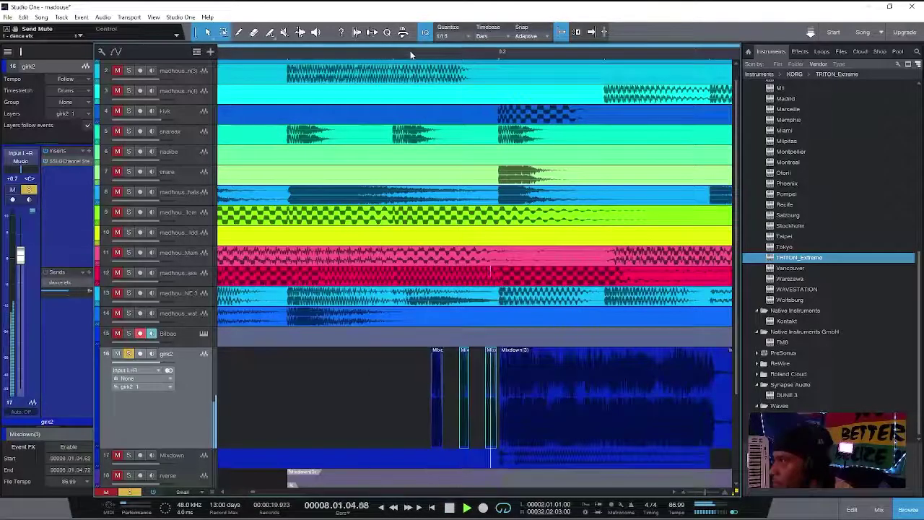
left_click(410, 51)
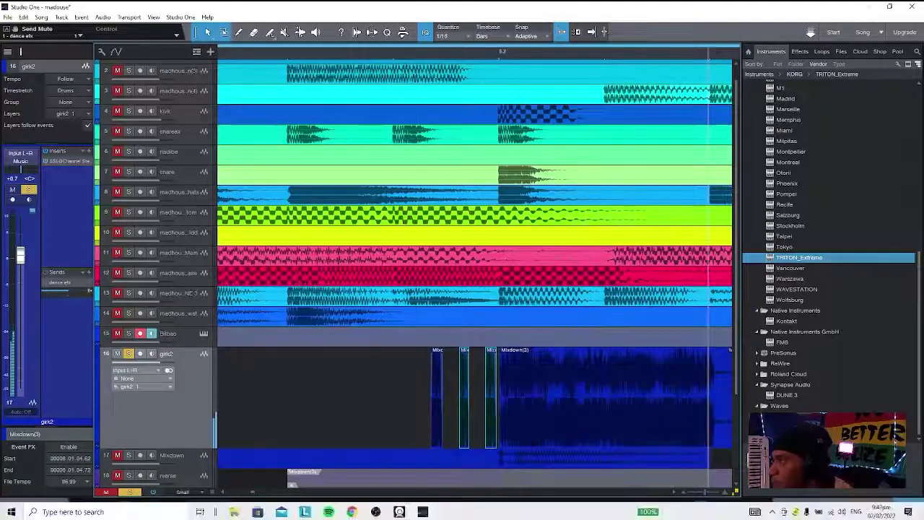
key("space")
Step: Shift the three short girk2 clips earlier to start at 8.1.4.20, 8.1.4.48 and 8.1.4.79, auditioning the new spacing
left_click_drag(437, 437, 481, 430)
left_click(377, 52)
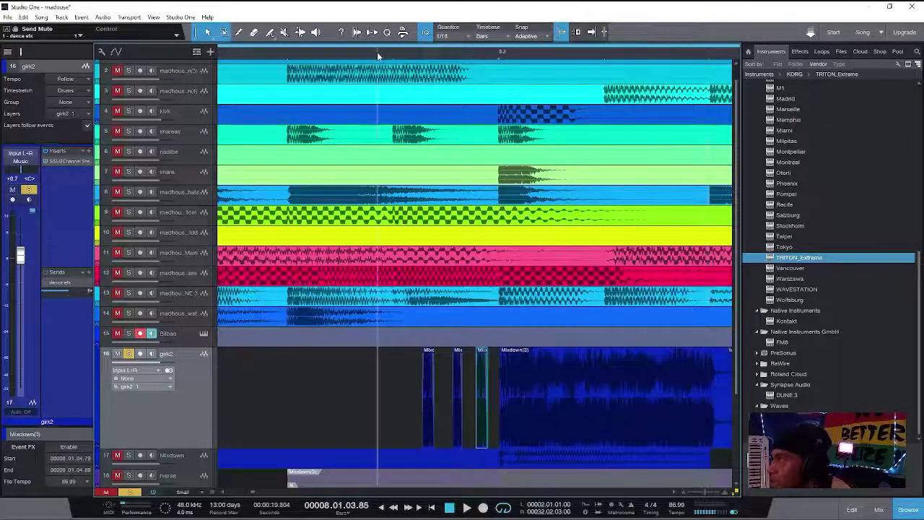
key("space")
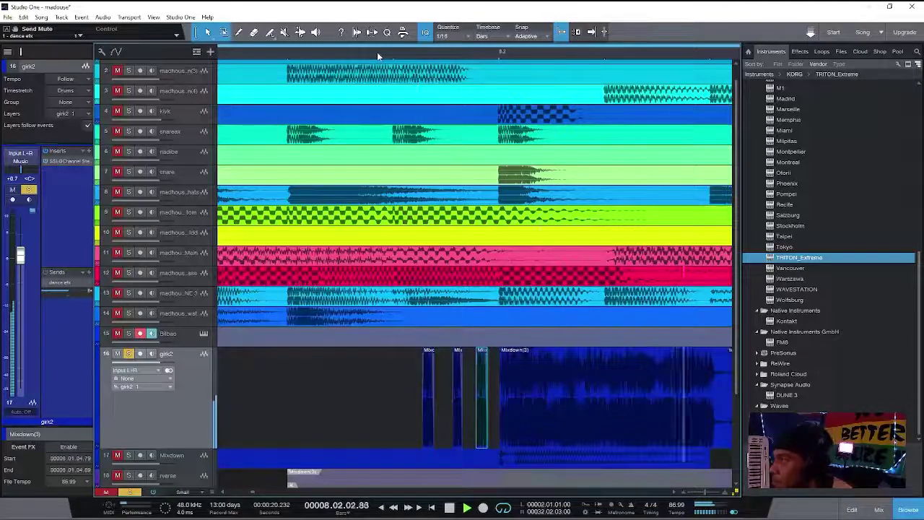
key("space")
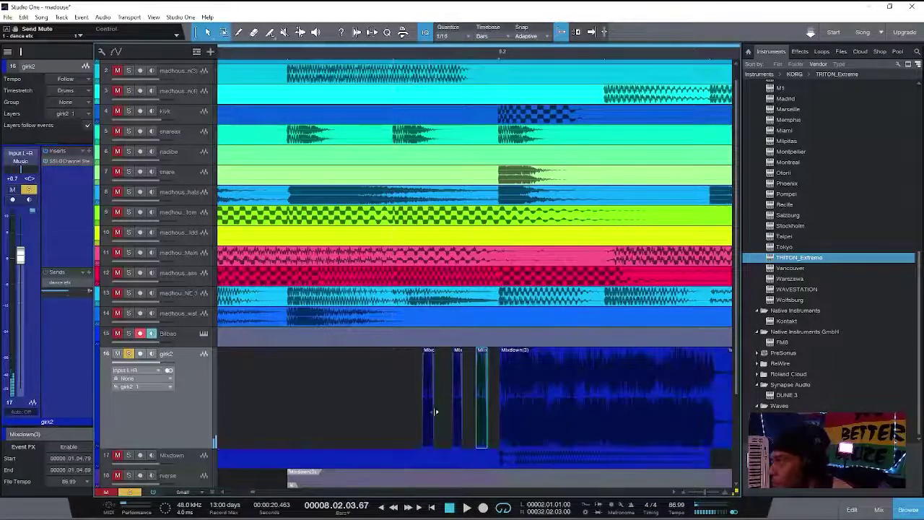
left_click_drag(429, 413, 450, 420)
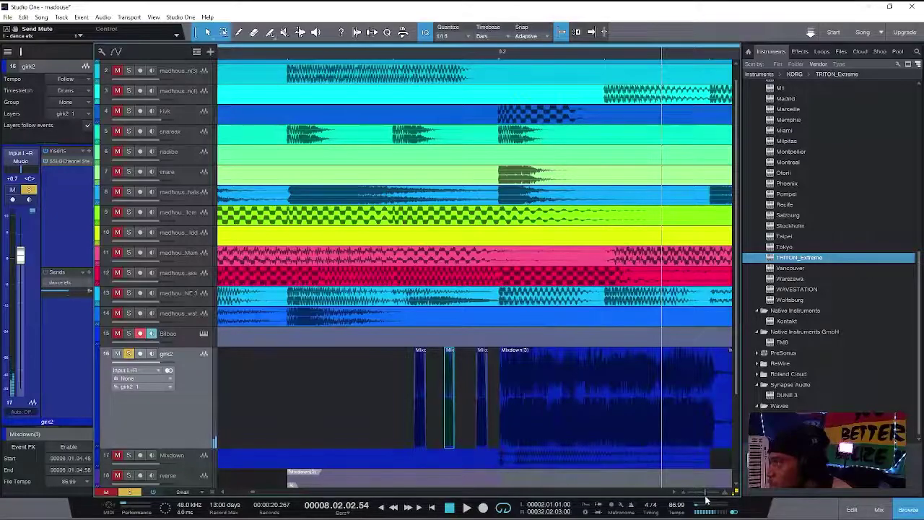
Step: Try extending all three short girk2 clips, the first to end at 8.1.4.45 and the third at 8.1.4.96, and audition them
scroll(707, 495, "up", 5)
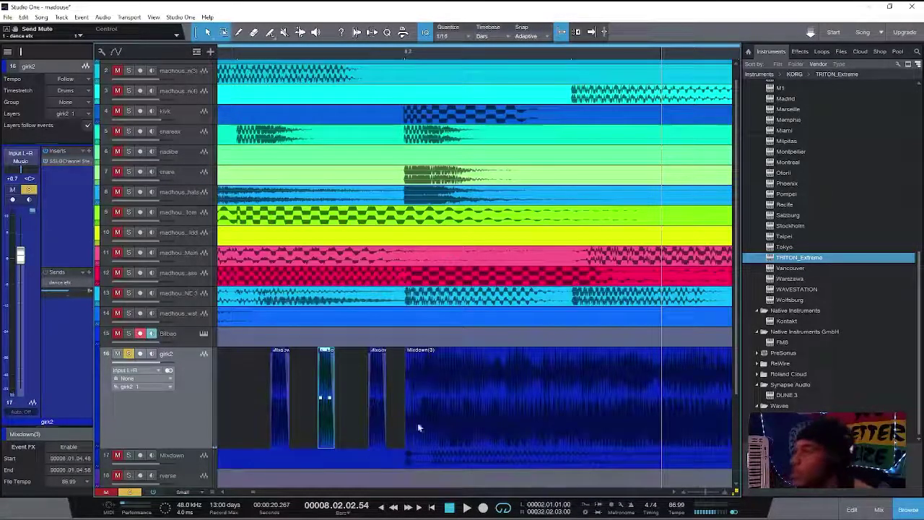
scroll(706, 498, "up", 5)
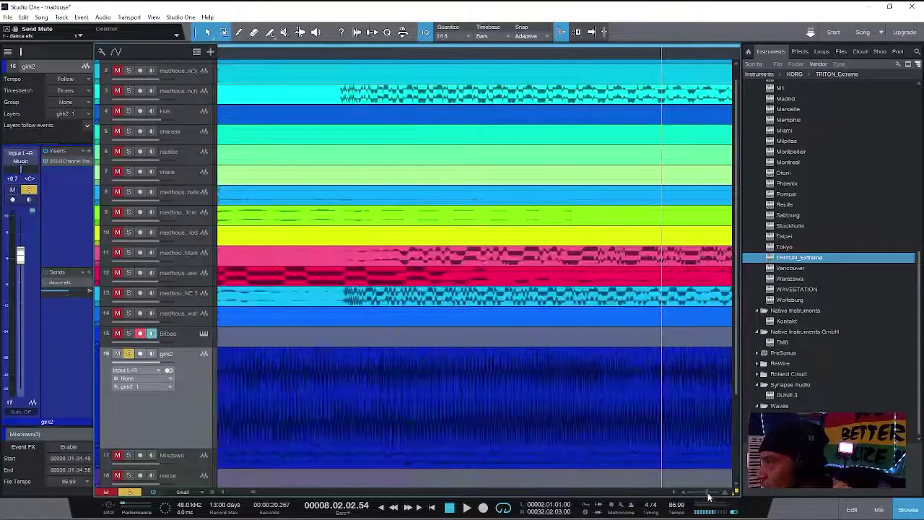
scroll(706, 496, "down", 3)
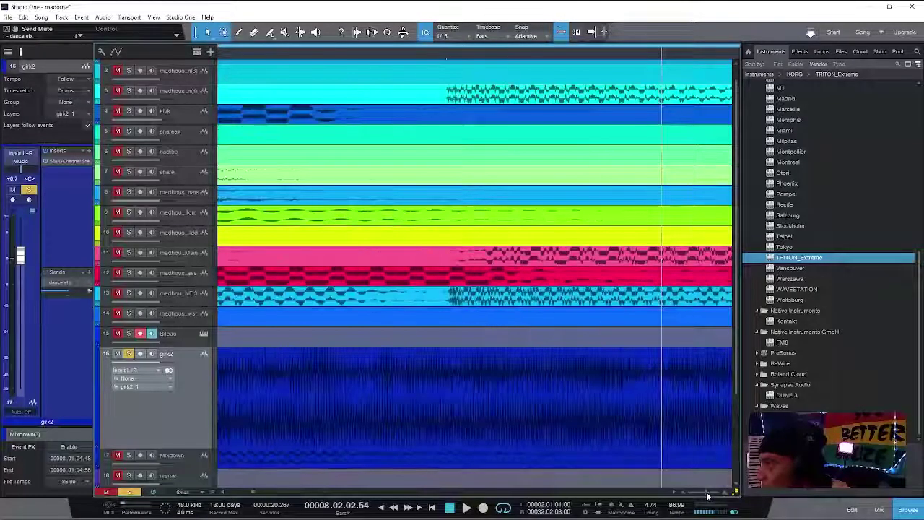
scroll(706, 496, "up", 2)
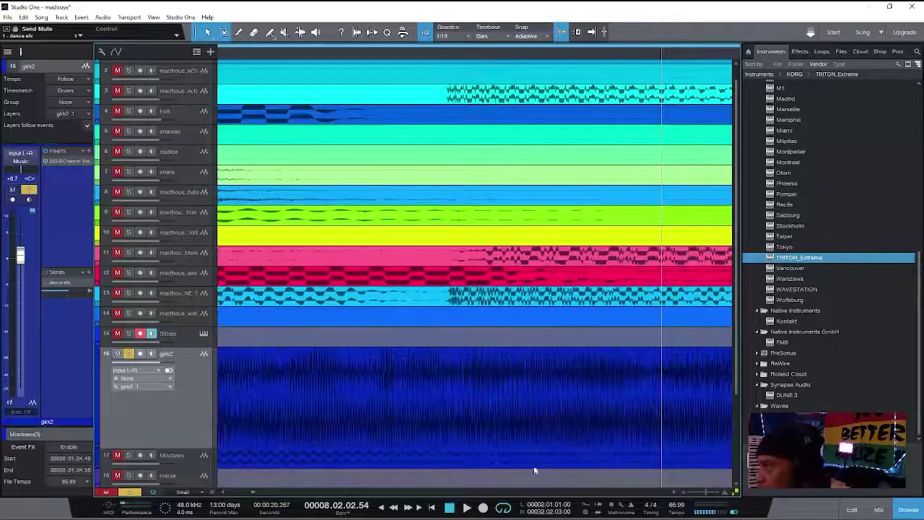
left_click_drag(186, 450, 185, 464)
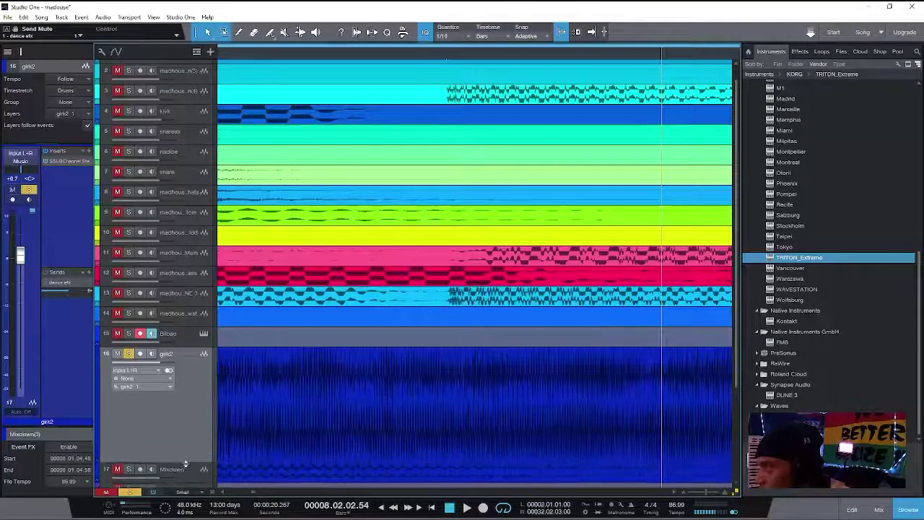
scroll(222, 494, "left", 1)
scroll(222, 494, "left", 10)
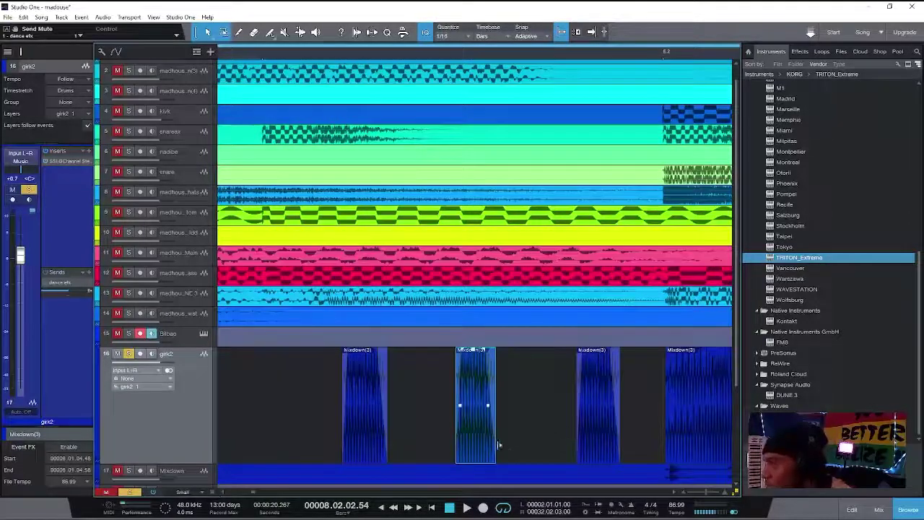
left_click(615, 440)
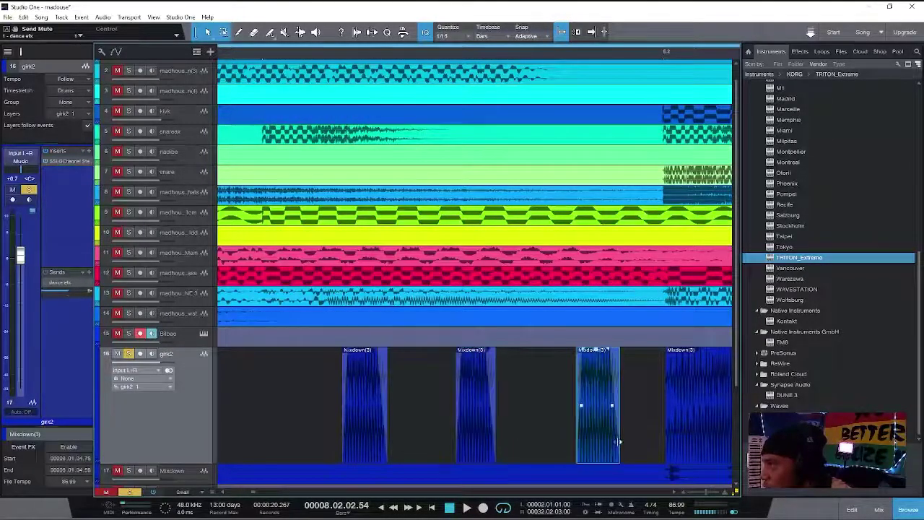
left_click_drag(618, 441, 645, 442)
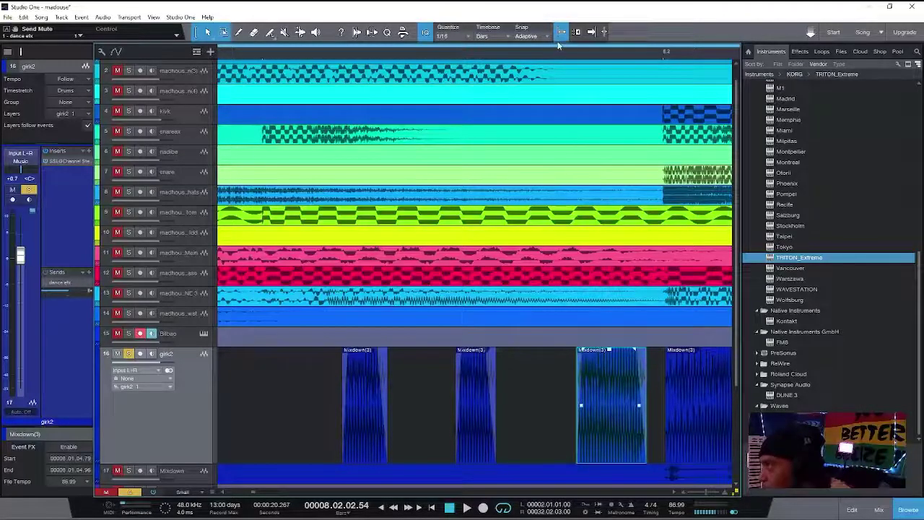
left_click_drag(494, 442, 538, 442)
left_click_drag(391, 442, 441, 442)
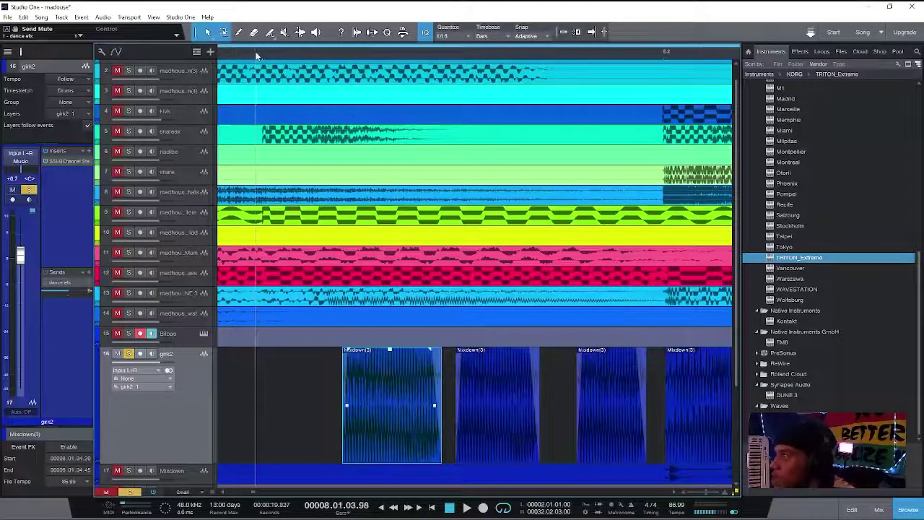
key("space")
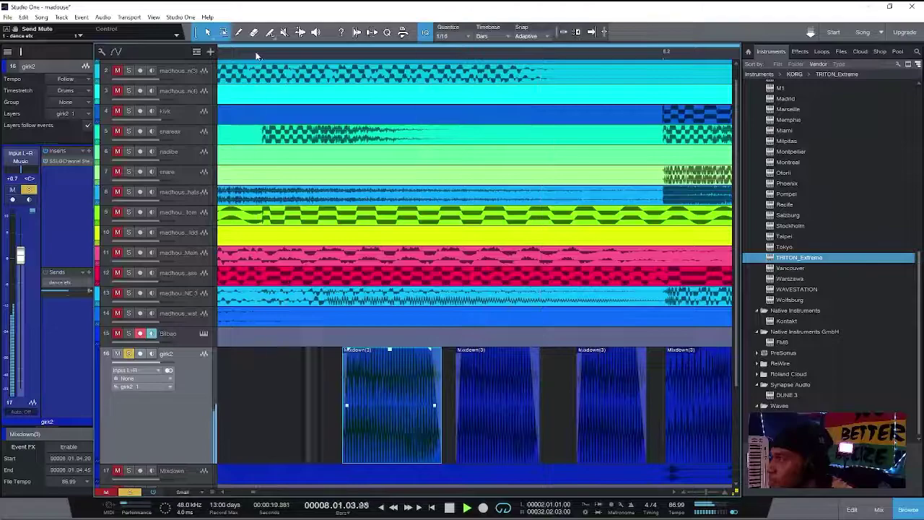
key("space")
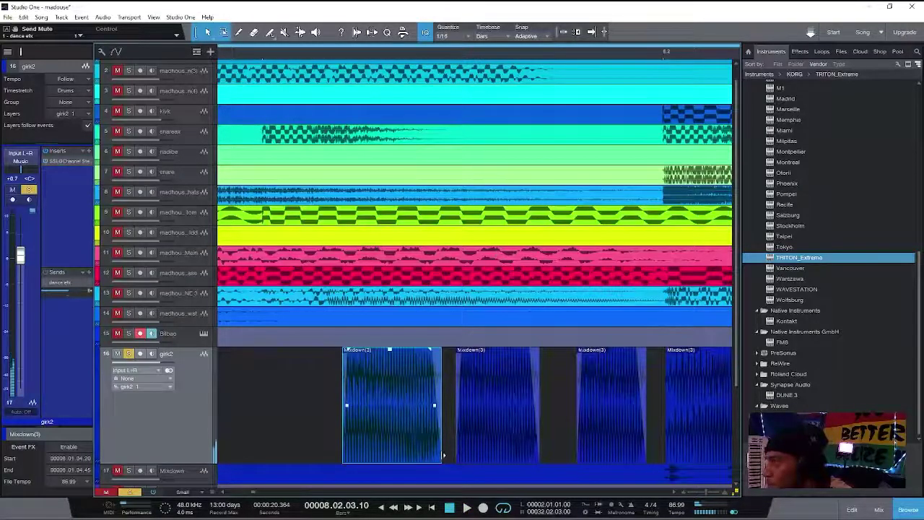
Step: Shorten the three short girk2 clips to end at about 8.1.4.30, 8.1.4.57 and 8.1.4.84, and audition them from about 8.1.4
left_click_drag(441, 455, 382, 455)
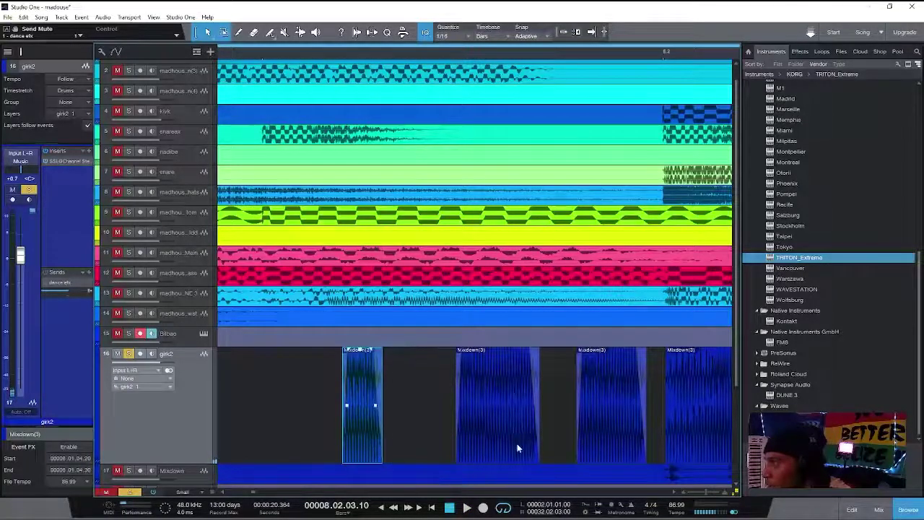
left_click_drag(541, 451, 488, 451)
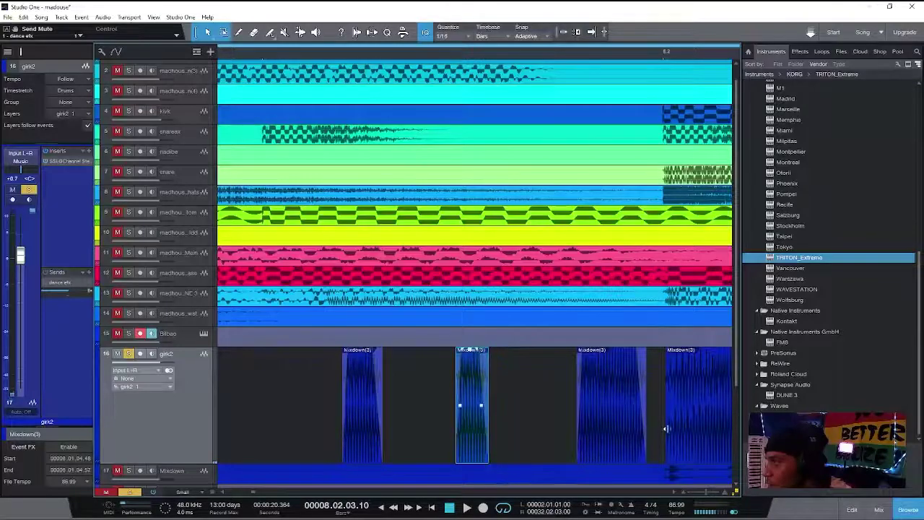
left_click_drag(644, 450, 597, 451)
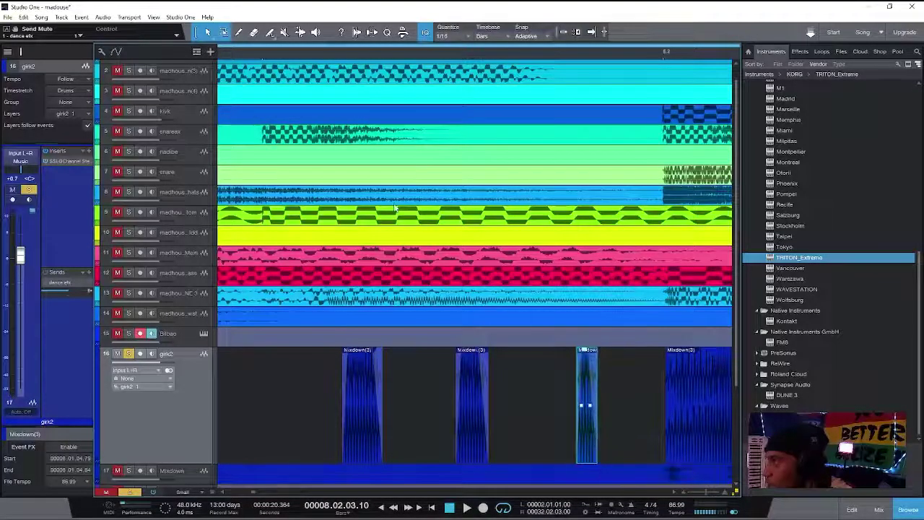
left_click(269, 55)
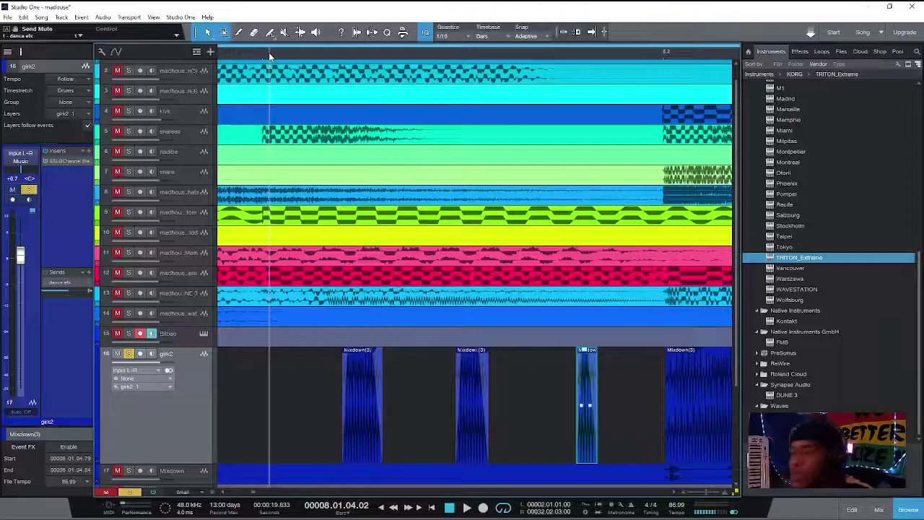
key("space")
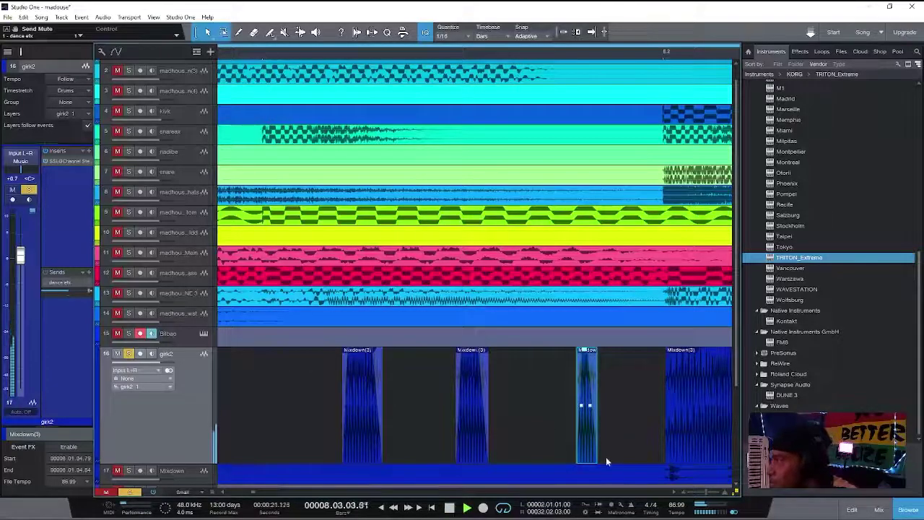
Step: Extend the third short girk2 clip to end at 8.1.4.89 and audition the stutter from just before 8.1.4
left_click_drag(598, 448, 617, 448)
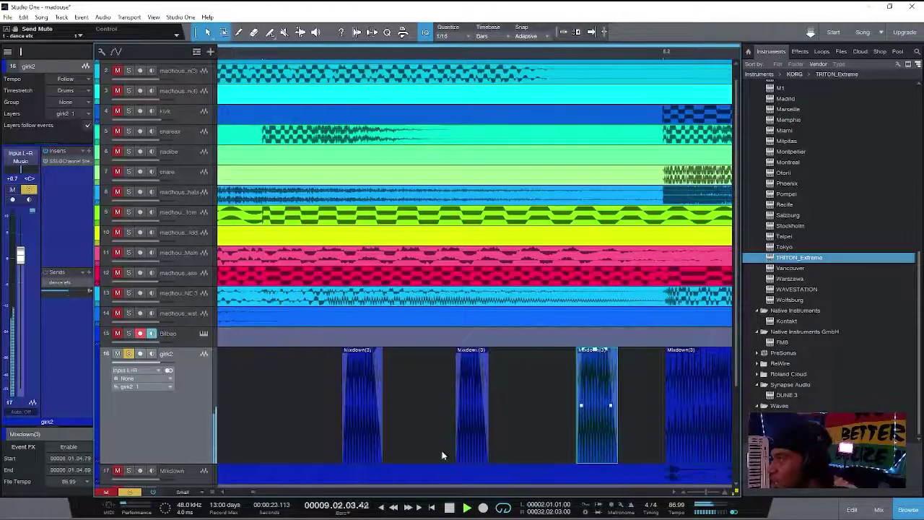
left_click(245, 48)
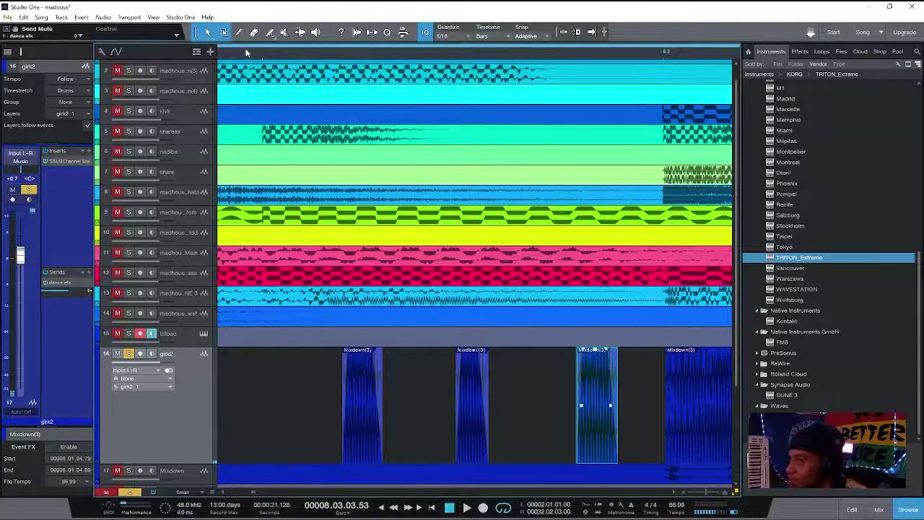
left_click(246, 49)
key("space")
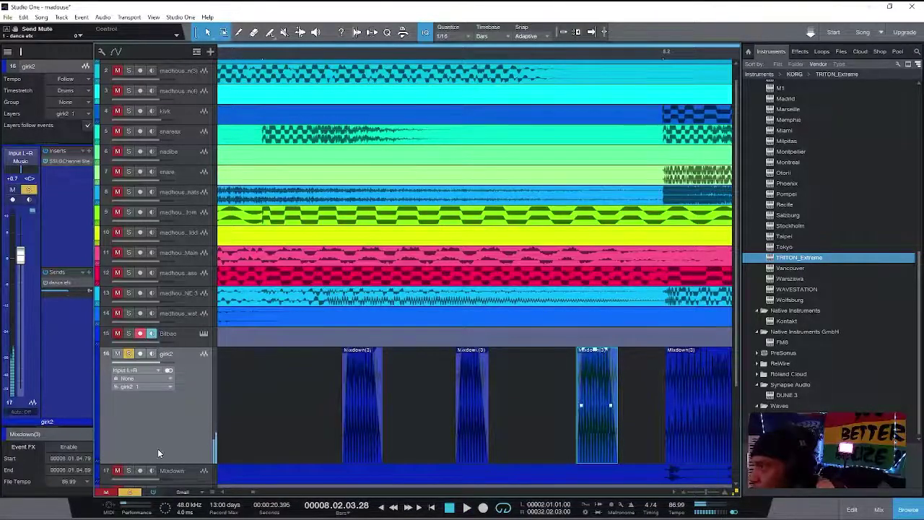
Step: Clear the girk2 solo and audition the stutter within the full mix from just after 8.1.4
left_click(130, 492)
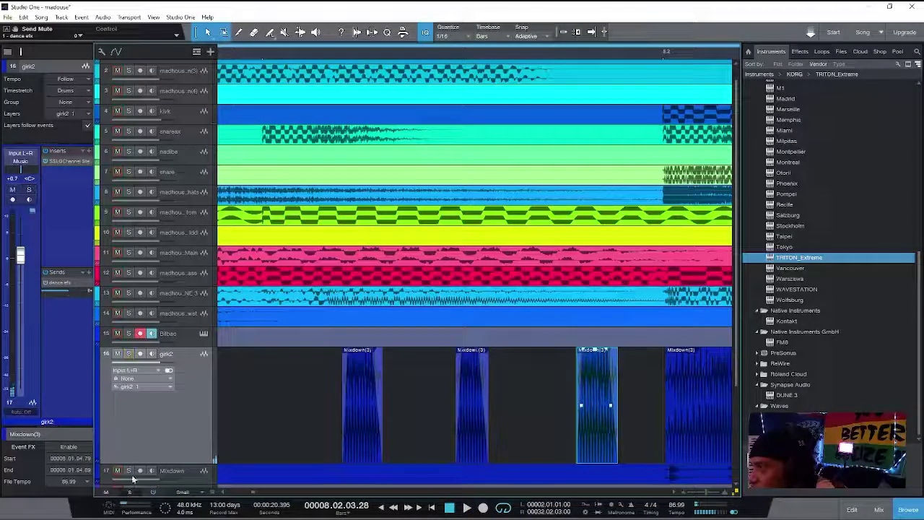
left_click(298, 51)
key("space")
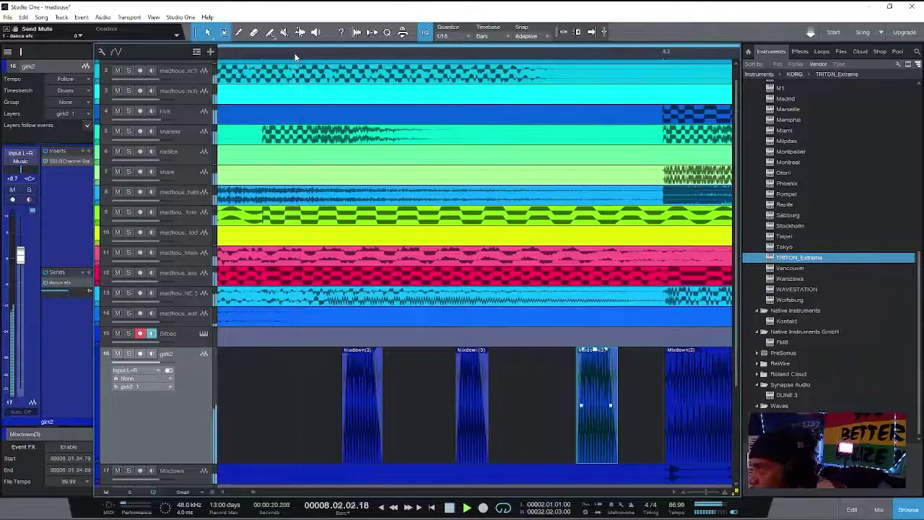
left_click(292, 56)
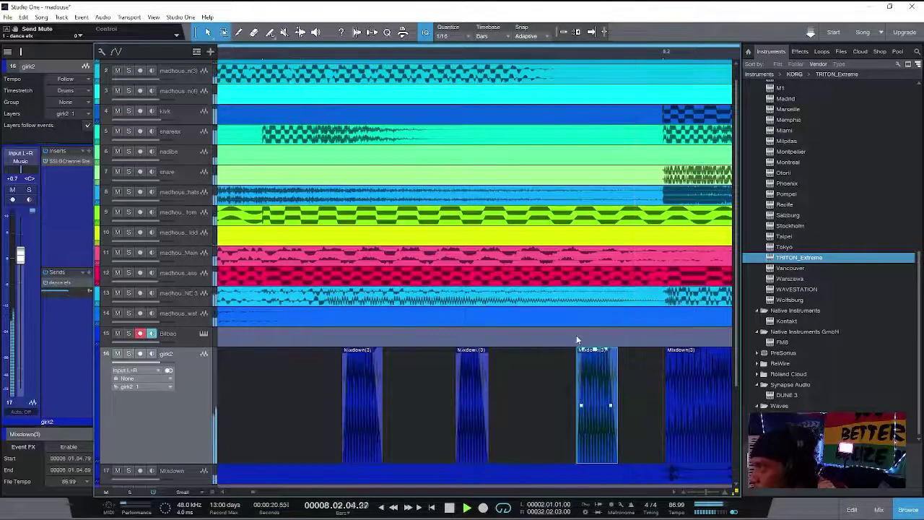
Step: Replay the full mix from just after 7.4 to hear the stutter and the long girk2 clip in context
left_click(702, 495)
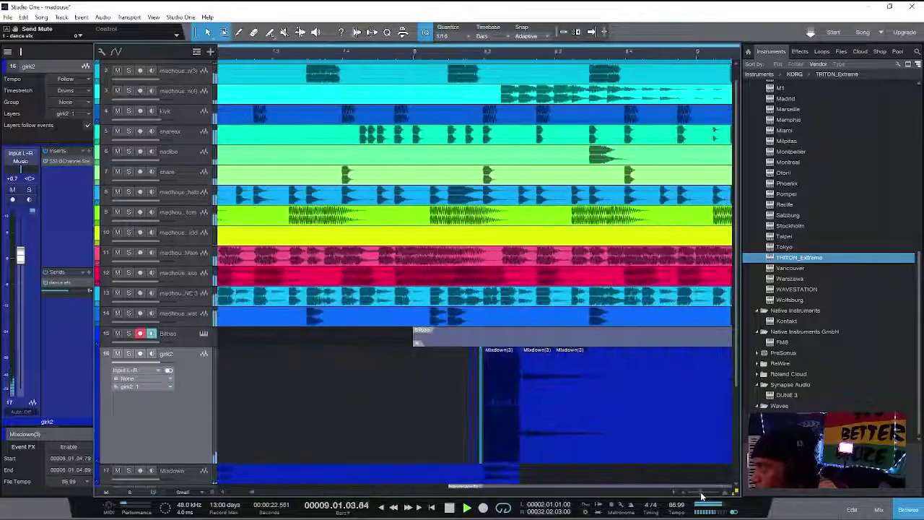
left_click_drag(737, 369, 743, 433)
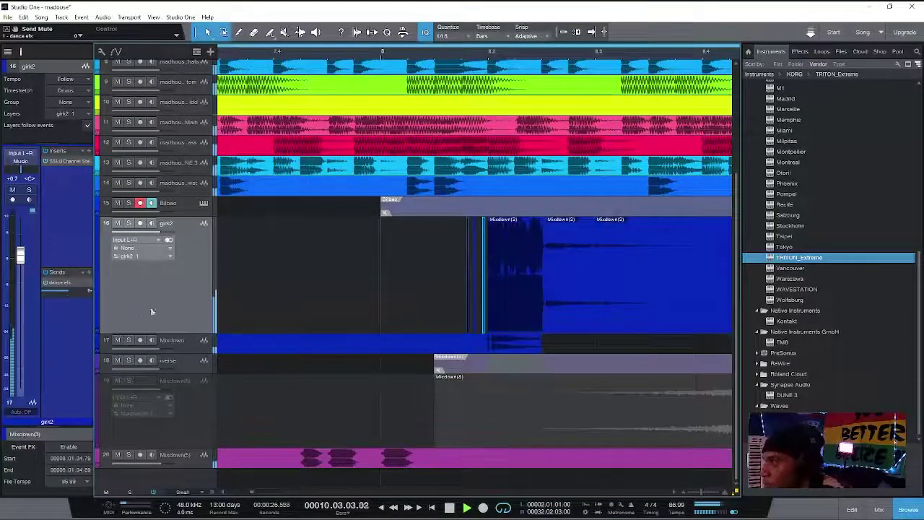
left_click(299, 54)
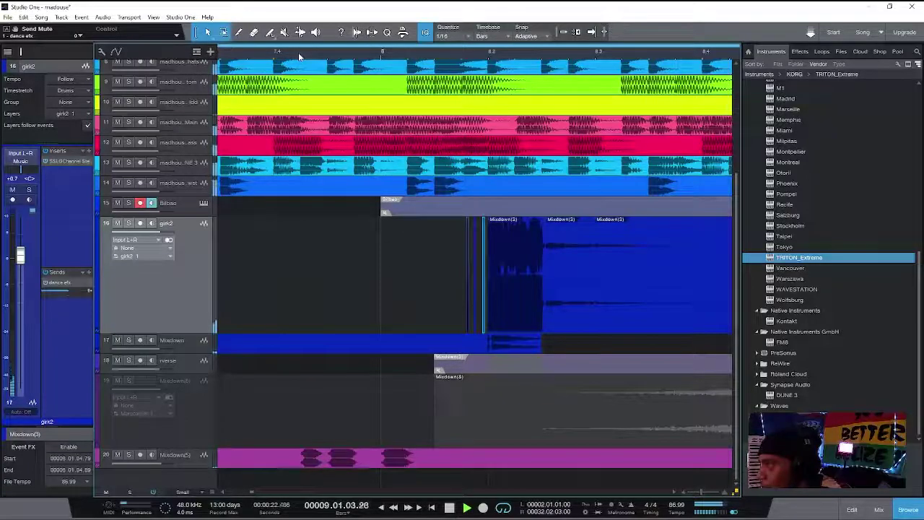
left_click(298, 52)
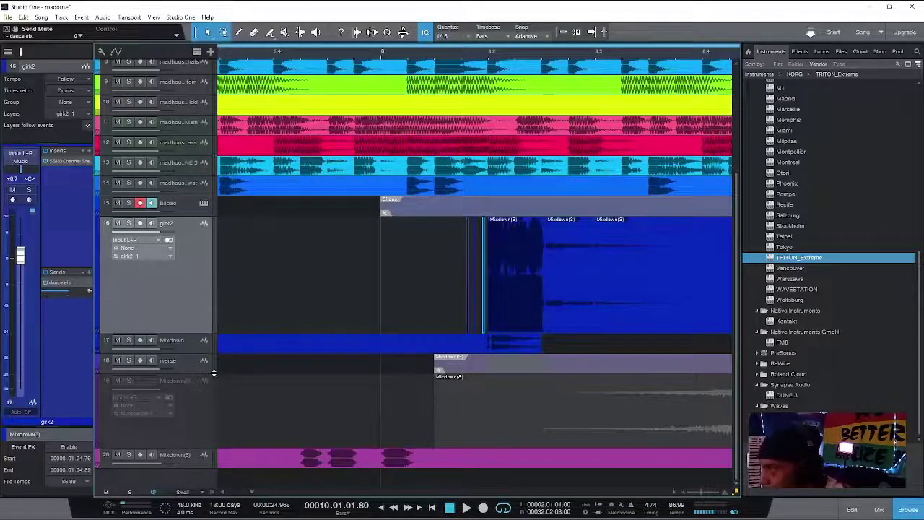
Step: Check the reversed clip on the Mixdown(8) track, and select and solo the Mixdown(5) track
left_click(185, 408)
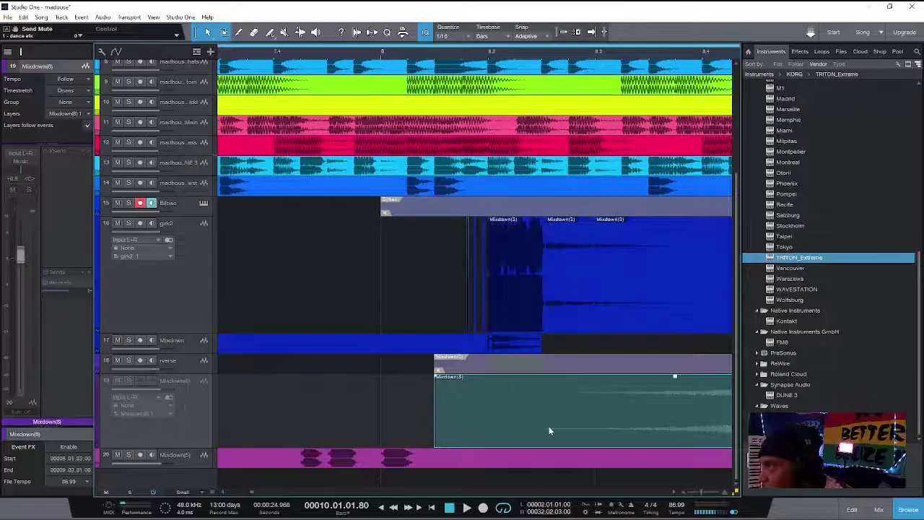
left_click_drag(700, 493, 702, 495)
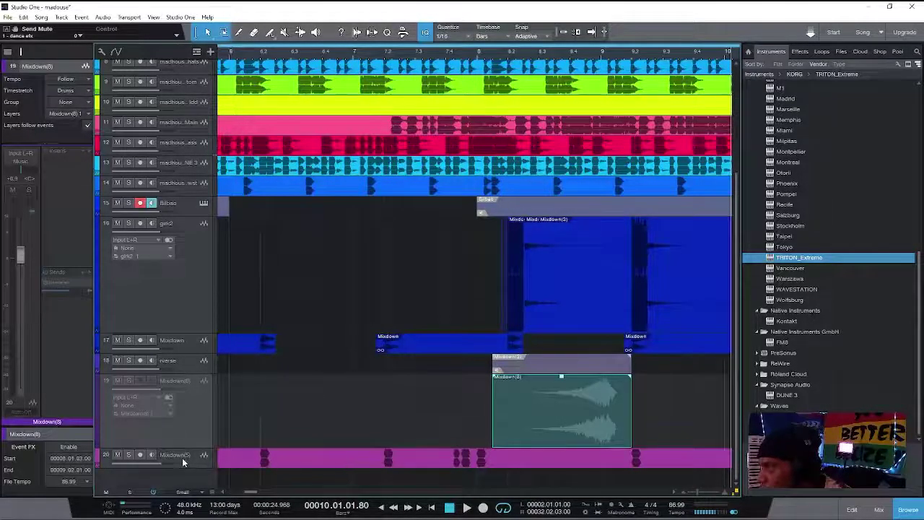
left_click(183, 462)
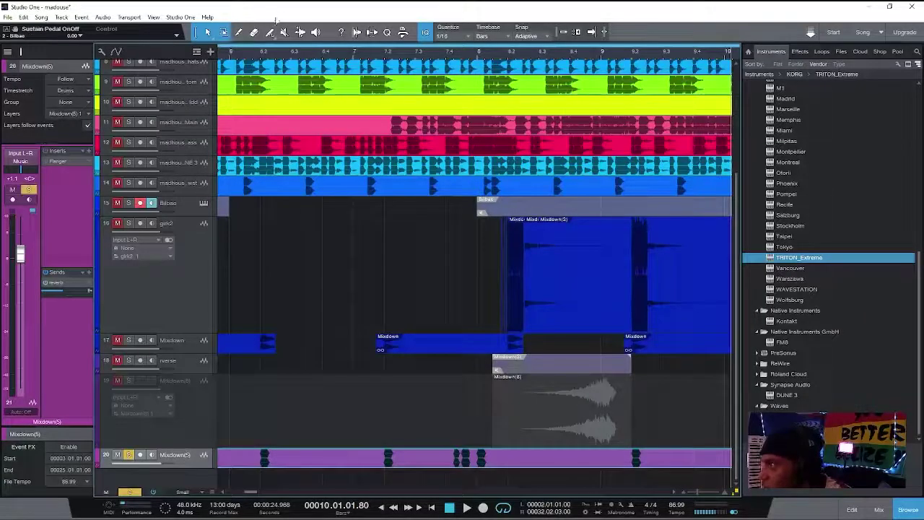
Step: Audition the soloed Mixdown(5) track from just after bar 6, and open its Flanger insert to compare the sound with it bypassed
left_click(240, 56)
key("space")
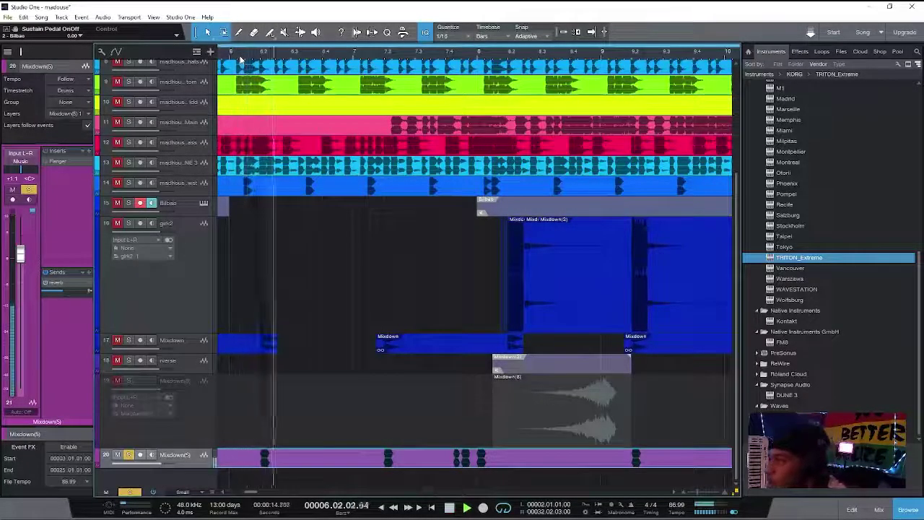
left_click(63, 162)
left_click(297, 114)
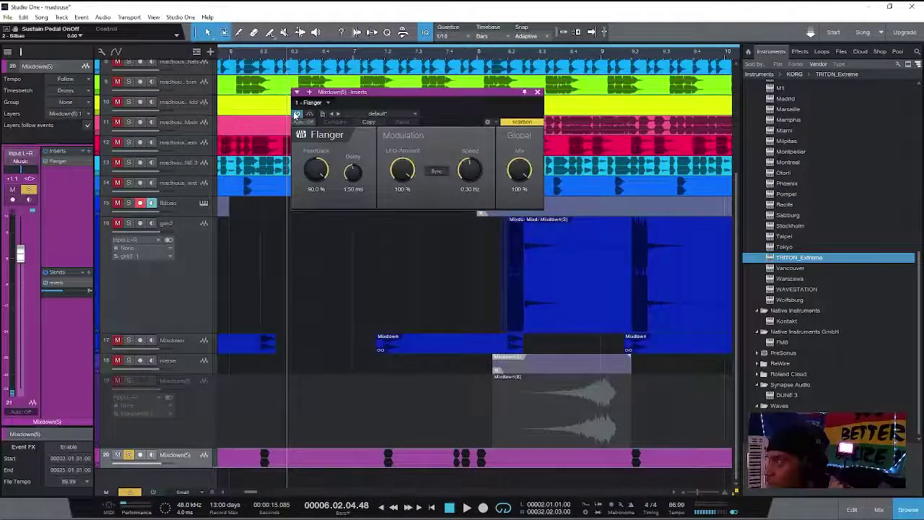
left_click(224, 51)
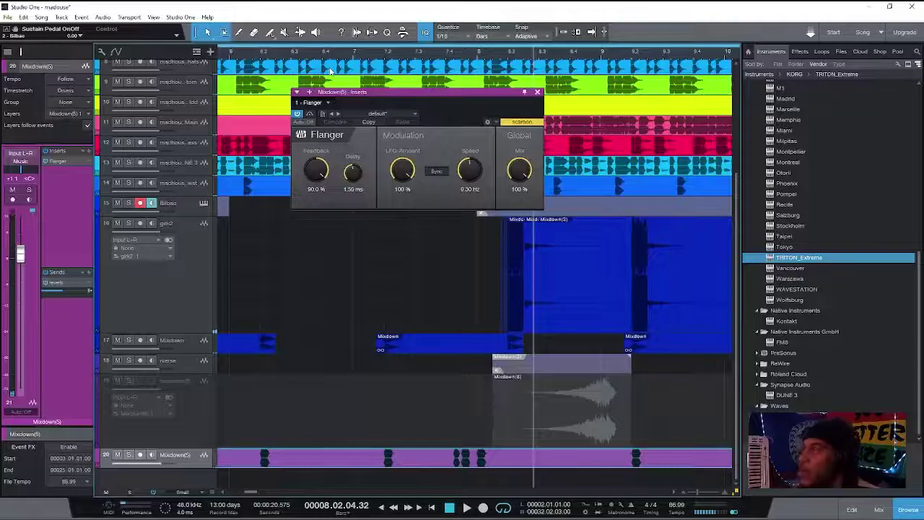
Step: Play the full mix from around bar 6 with girk2 muted, muting and unmuting the Mixdown track to compare
key("space")
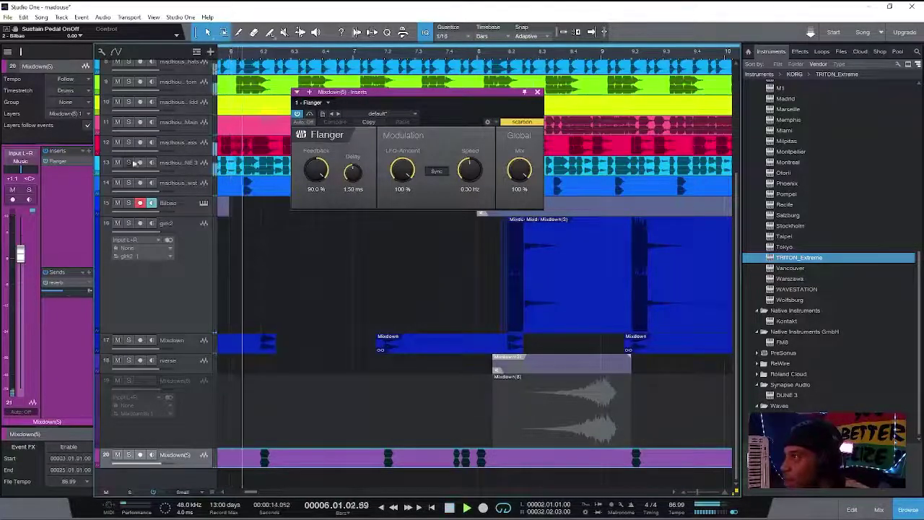
left_click(117, 223)
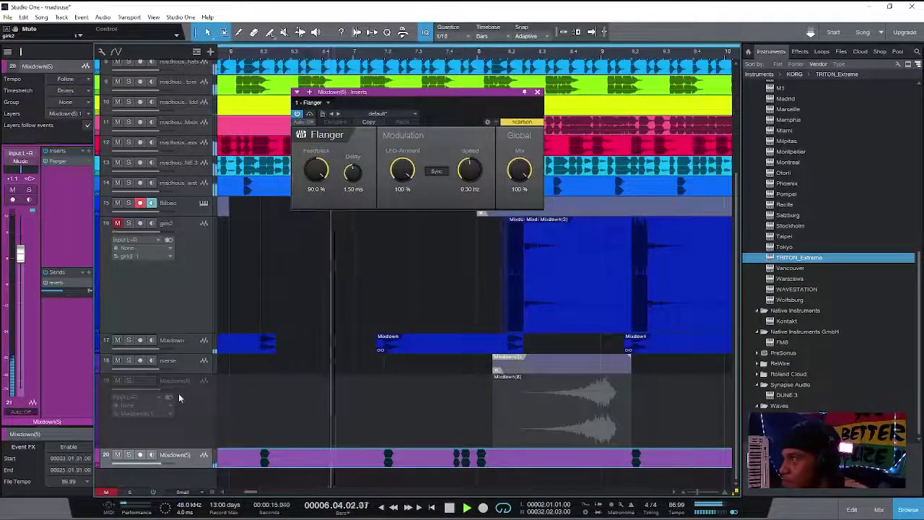
left_click(118, 340)
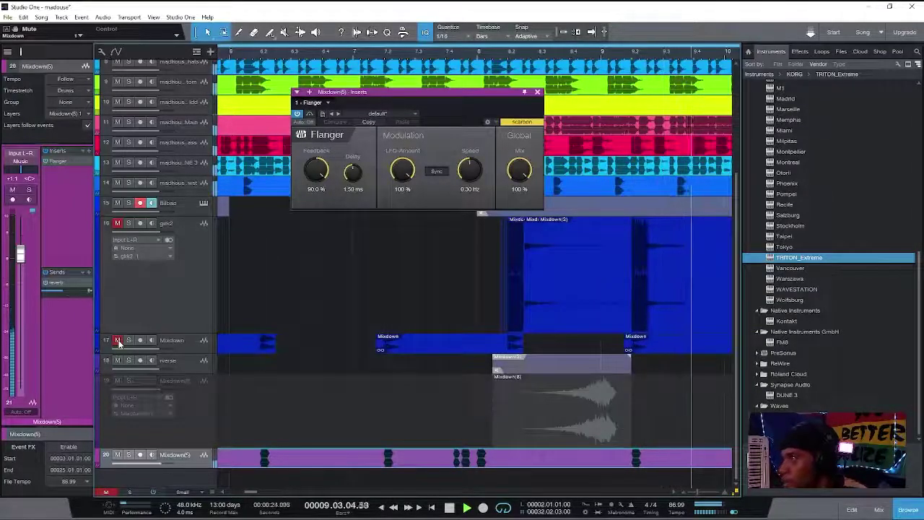
left_click(119, 342)
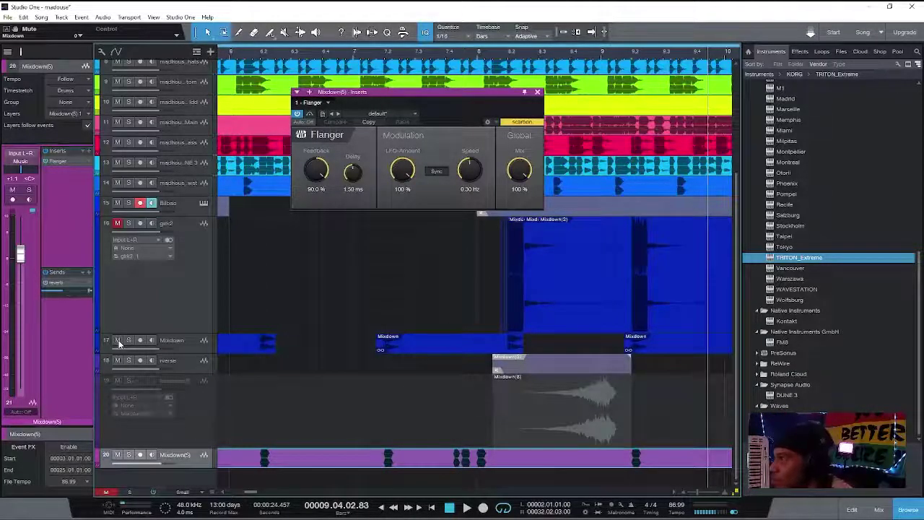
key("space")
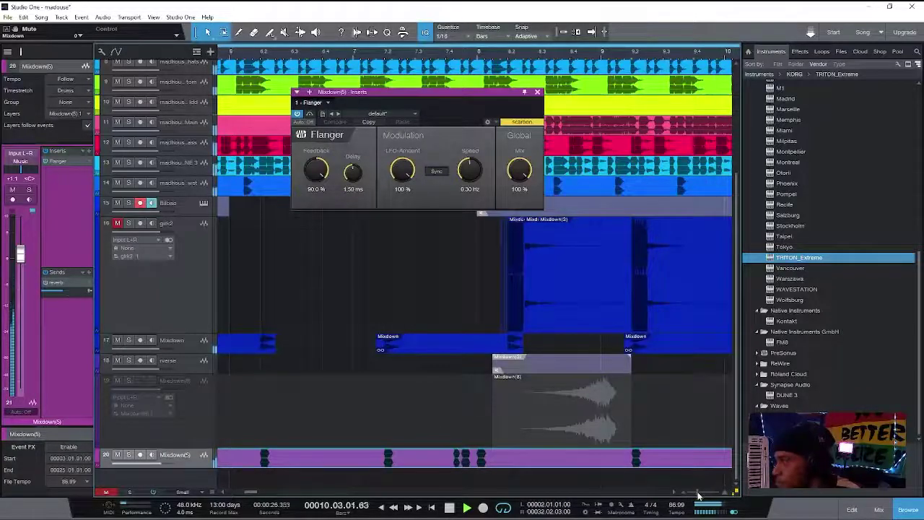
Step: Play the mix from just before bar 4, trying the Flanger speed at 10 Hz and returning it to 0.30 Hz
left_click_drag(698, 496, 682, 495)
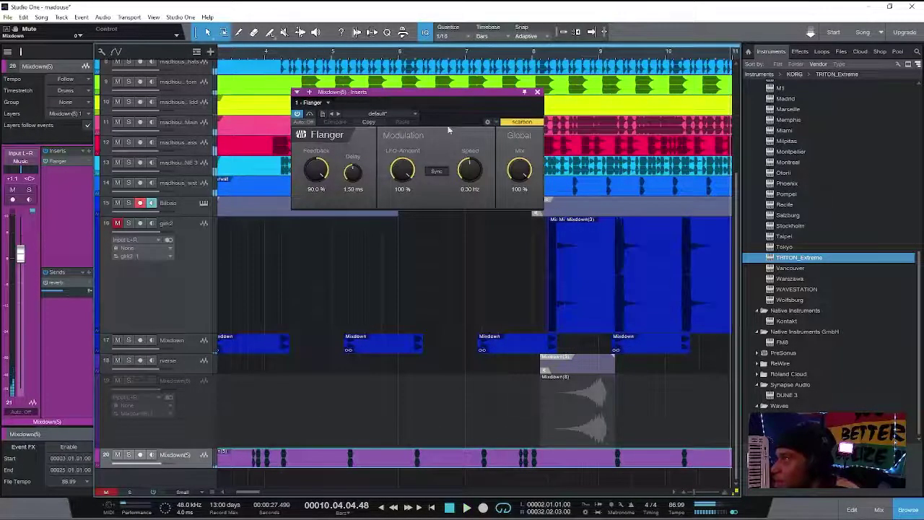
left_click(255, 61)
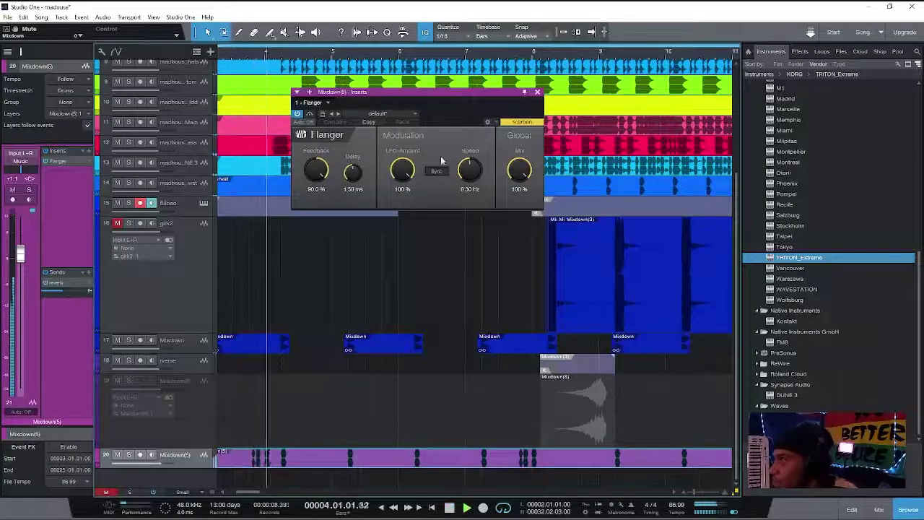
left_click_drag(469, 171, 461, 129)
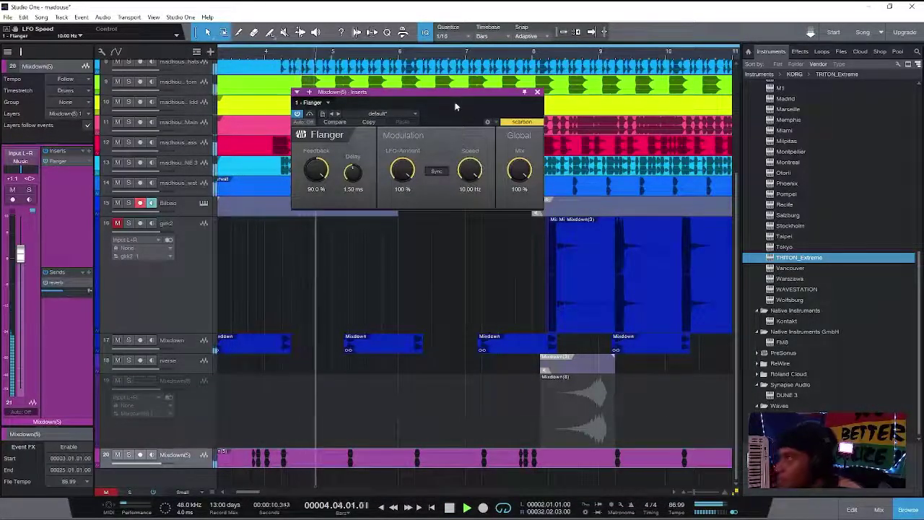
scroll(469, 171, "up", 5)
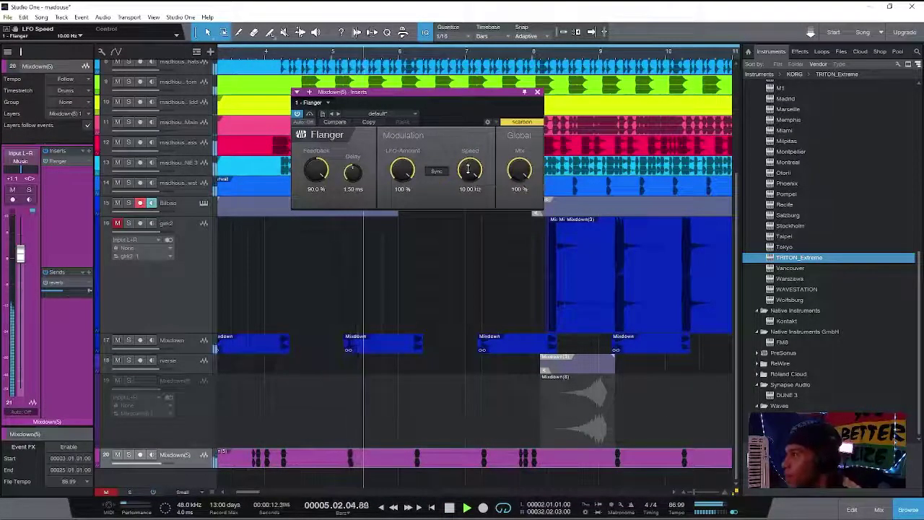
left_click_drag(469, 171, 479, 230)
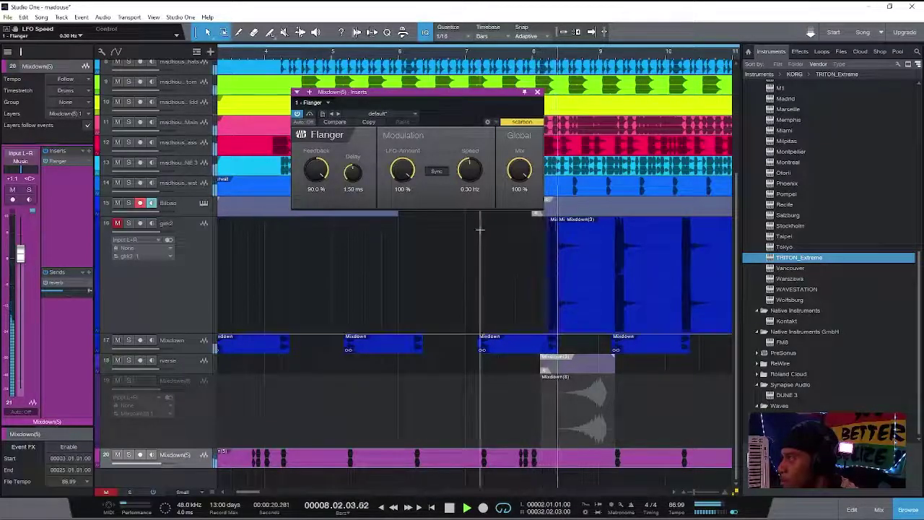
Step: Audition the Flanger at a speed of 0.11 Hz, and set it to 0.45 Hz while replaying from just after bar 7
key("space")
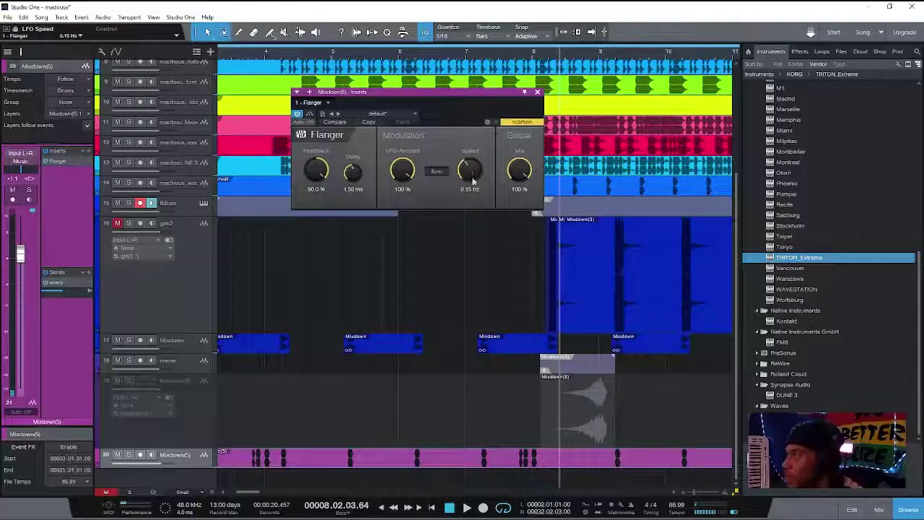
key("space")
left_click_drag(473, 181, 473, 186)
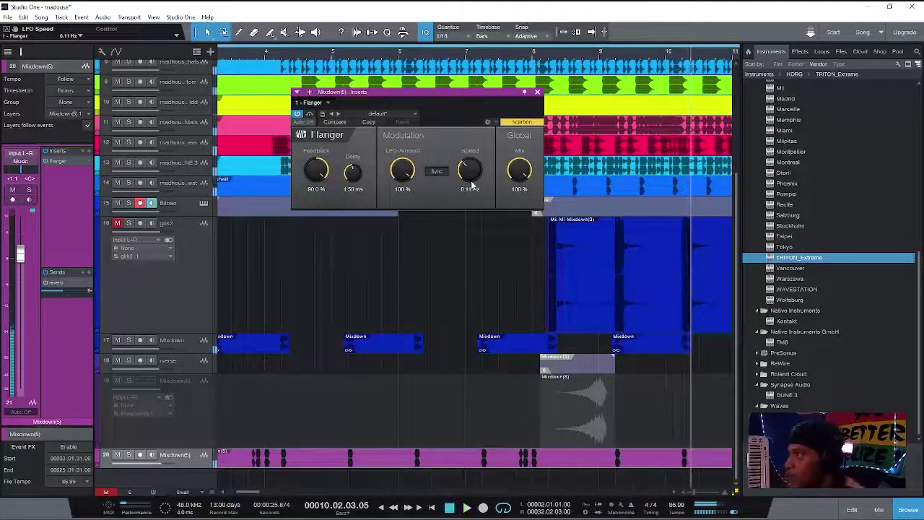
left_click(472, 55)
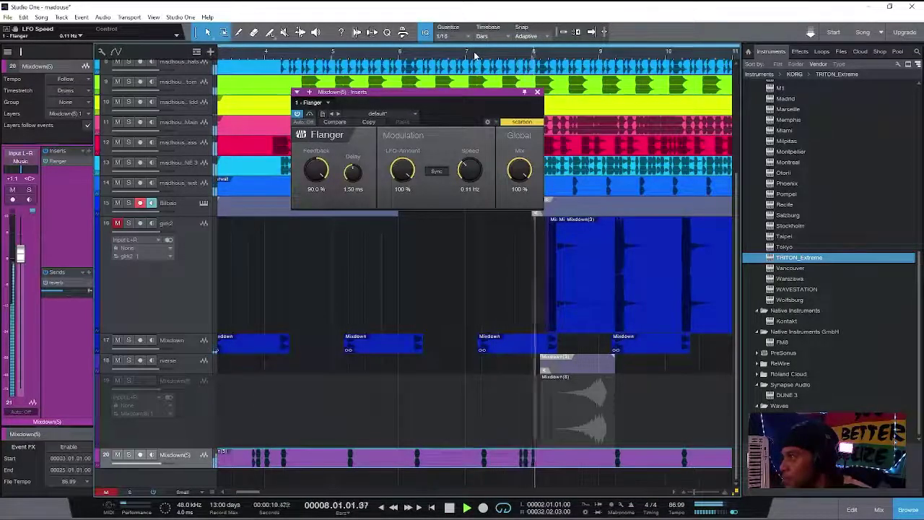
left_click_drag(485, 172, 476, 143)
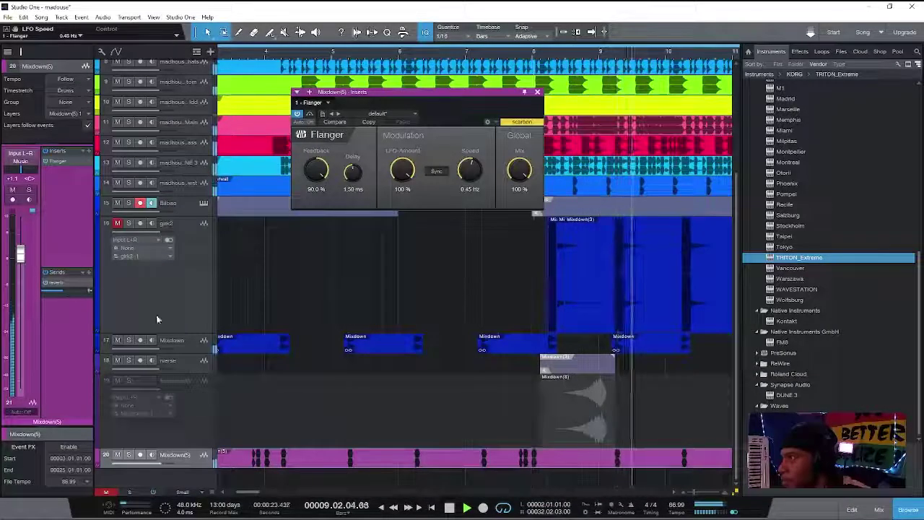
Step: Check the Decapitator insert on the Mixdown track and close its window
left_click(183, 344)
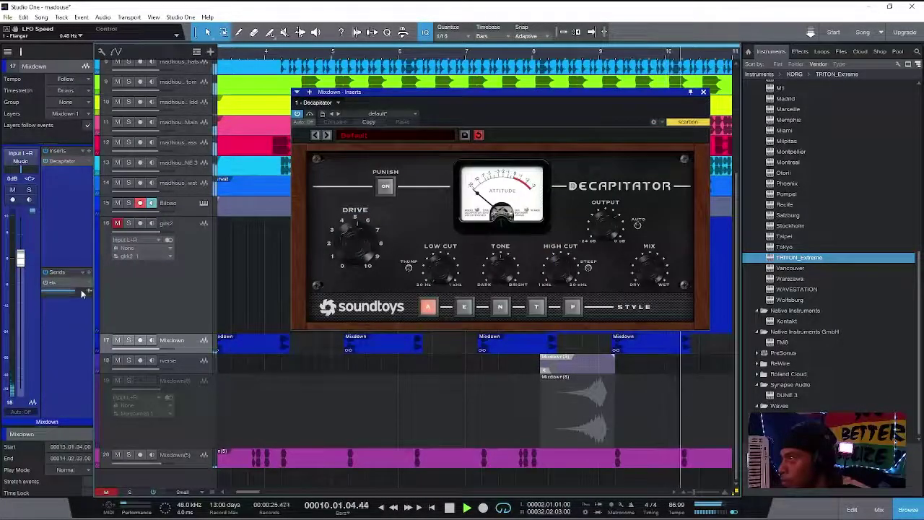
left_click(703, 92)
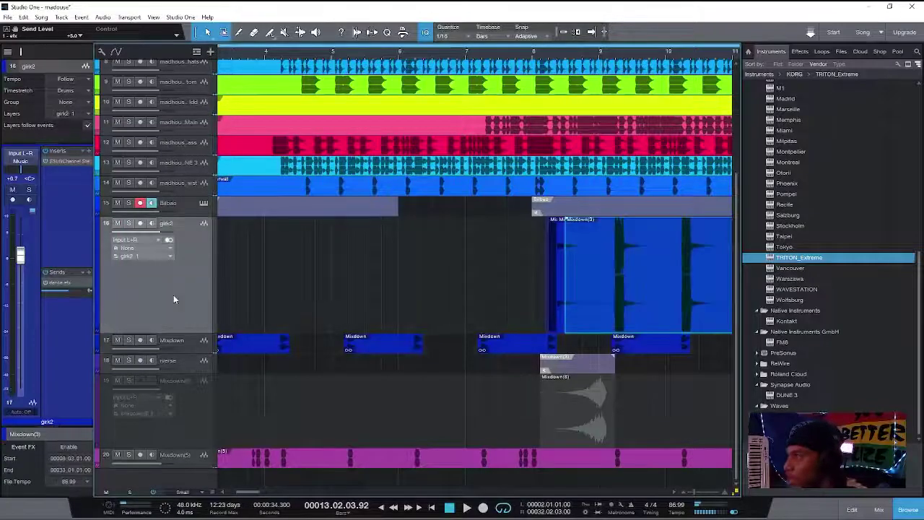
Step: Add the C4 Stereo plug-in as a second insert on the Mixdown(5) track
left_click(186, 460)
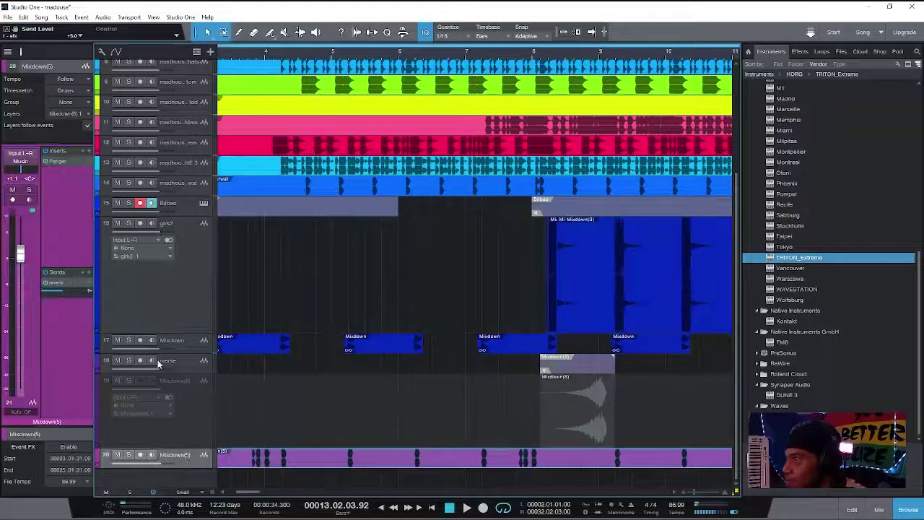
left_click(88, 151)
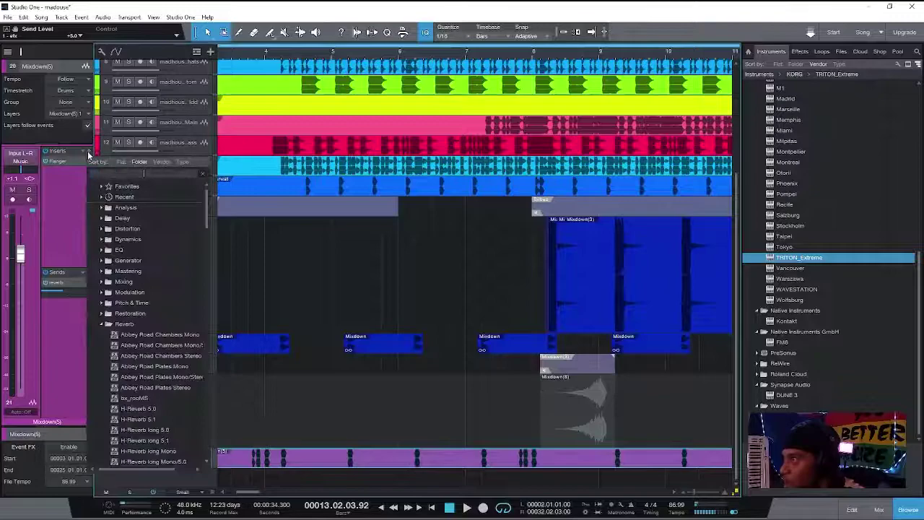
type("c4")
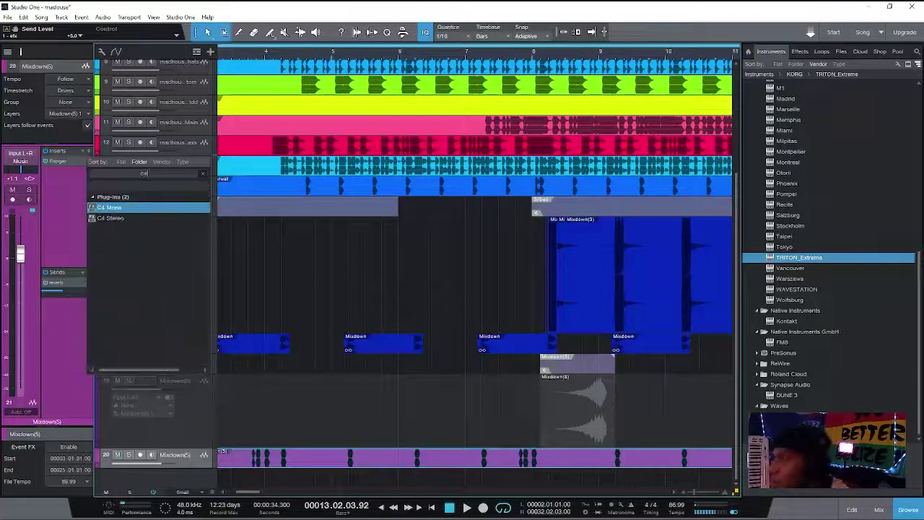
left_click(128, 218)
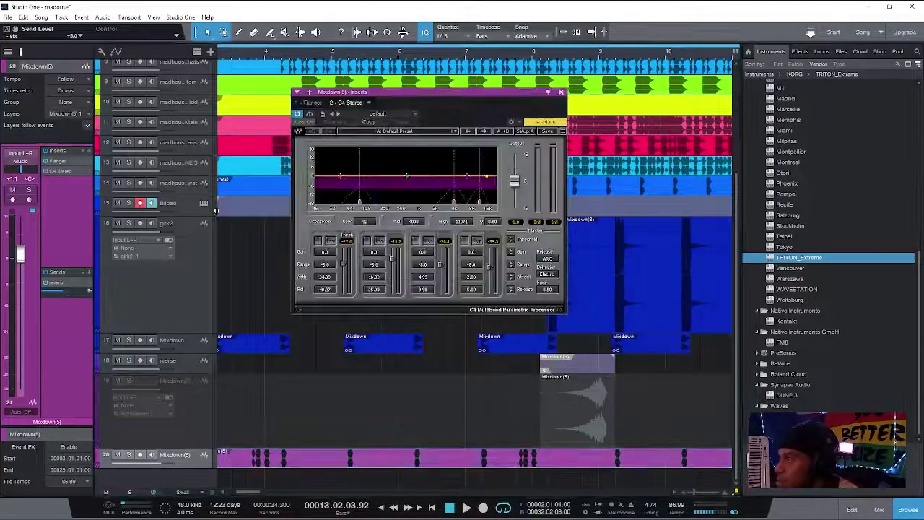
Step: Solo the Mixdown(5) track and play it from around the middle of bar 3
left_click(129, 455)
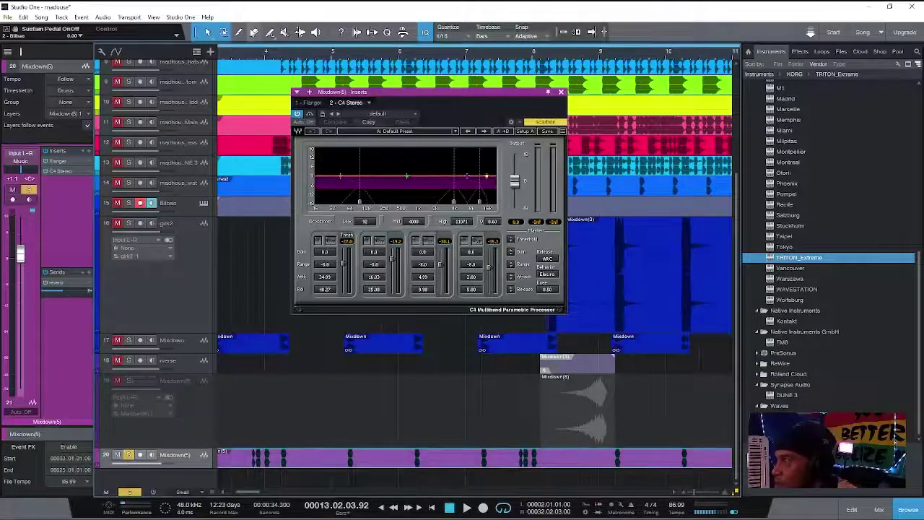
left_click(229, 57)
key("space")
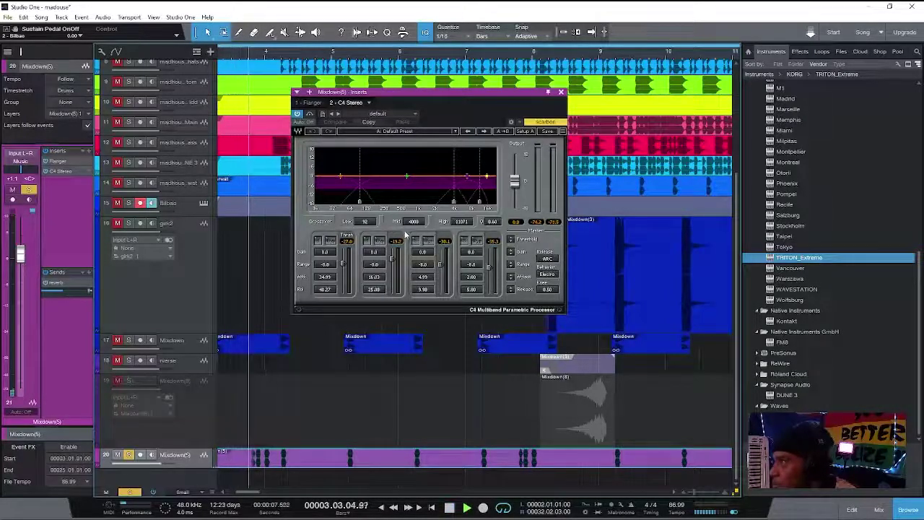
Step: Solo bands 3 and 2 in C4 Stereo and raise the low crossover to 250 Hz
left_click(417, 241)
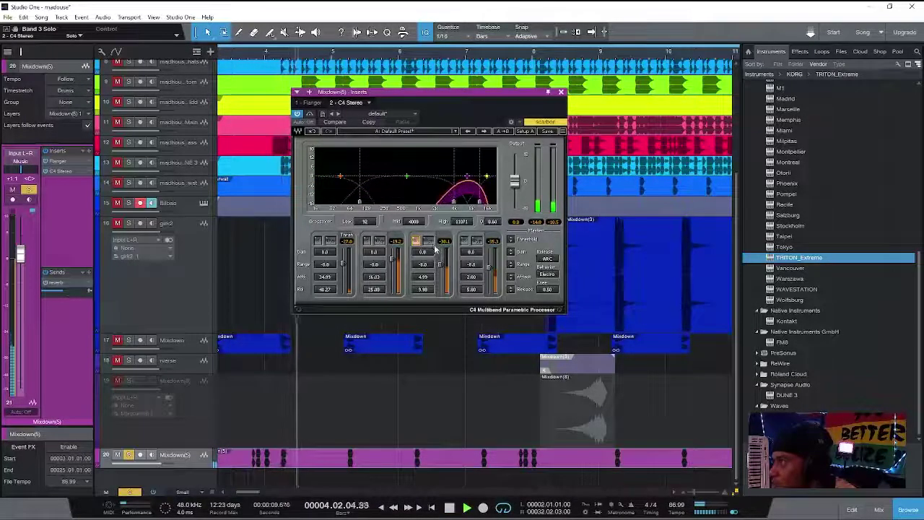
left_click(366, 241)
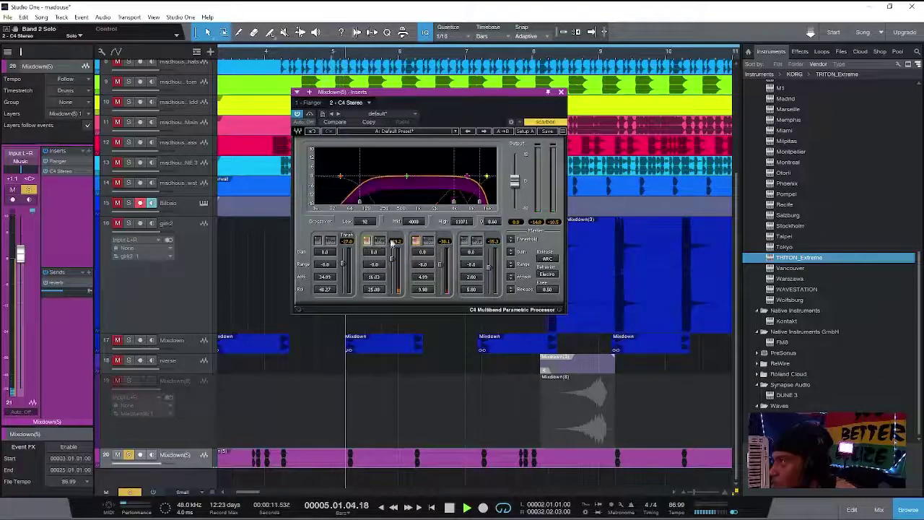
left_click_drag(358, 195, 385, 195)
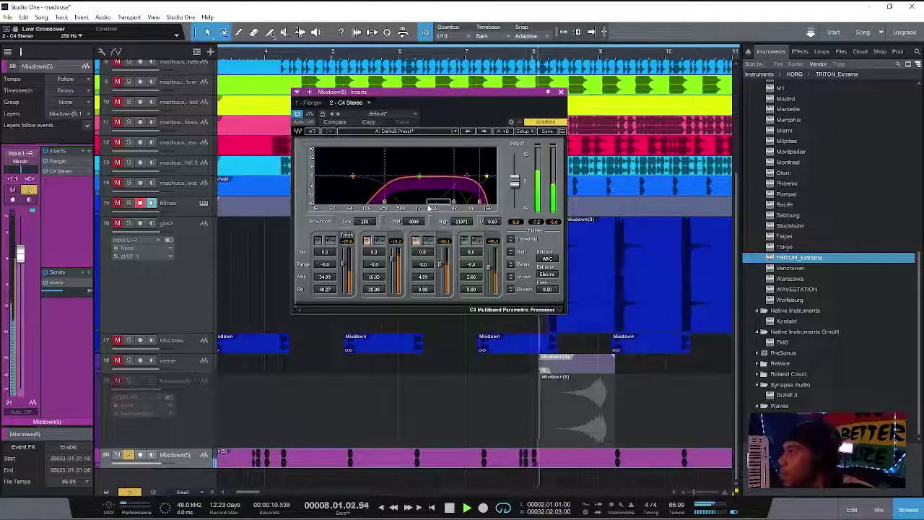
Step: Isolate C4 bands 2 and 3 in turn, lower the mid crossover to 1413 Hz, and replay from just before bar 4
left_click(416, 240)
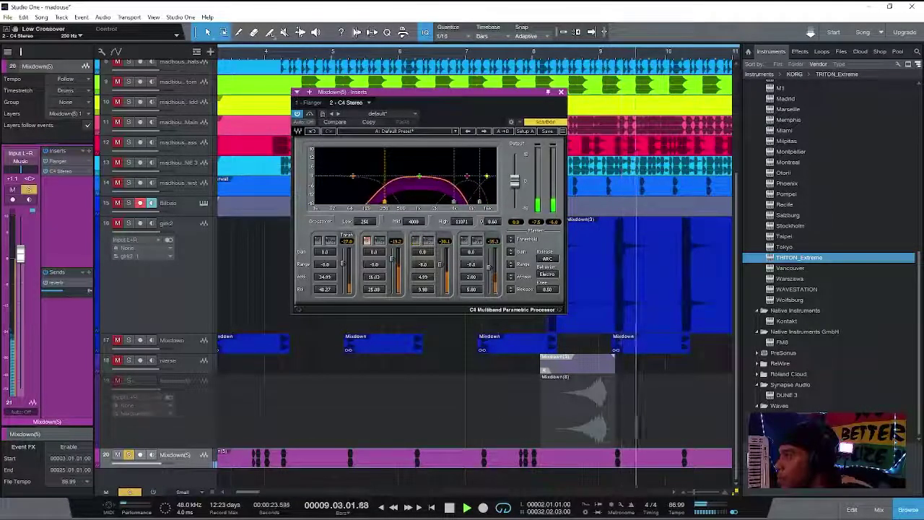
mouse_move(452, 205)
left_mouse_down()
mouse_move(427, 202)
mouse_move(452, 203)
left_mouse_up()
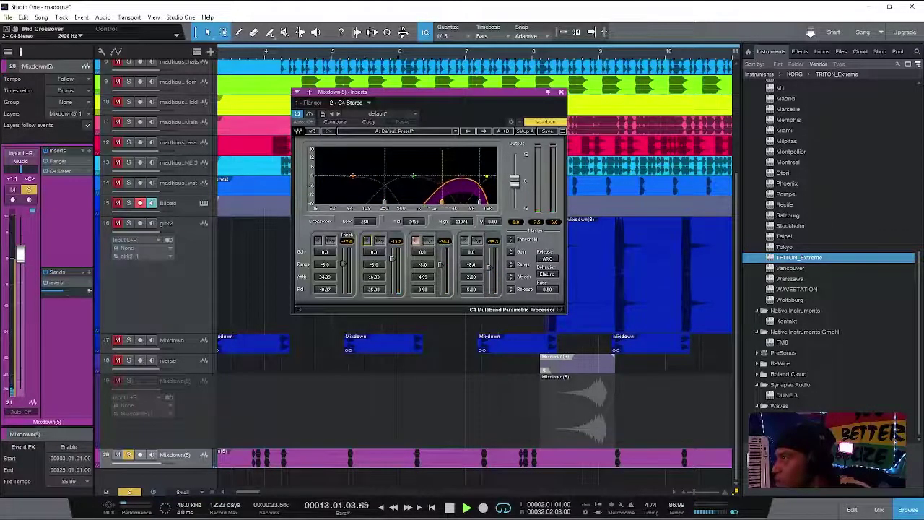
left_click(255, 53)
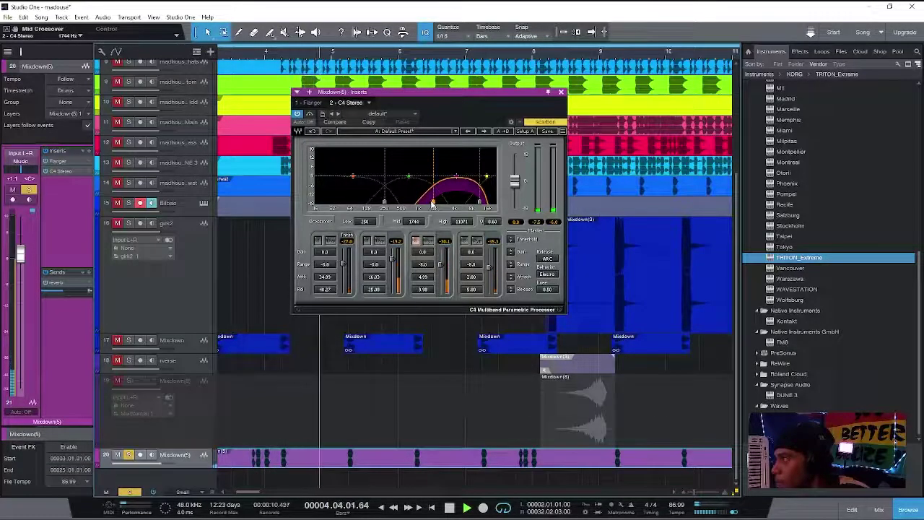
mouse_move(432, 205)
left_mouse_down()
mouse_move(416, 201)
mouse_move(429, 201)
left_mouse_up()
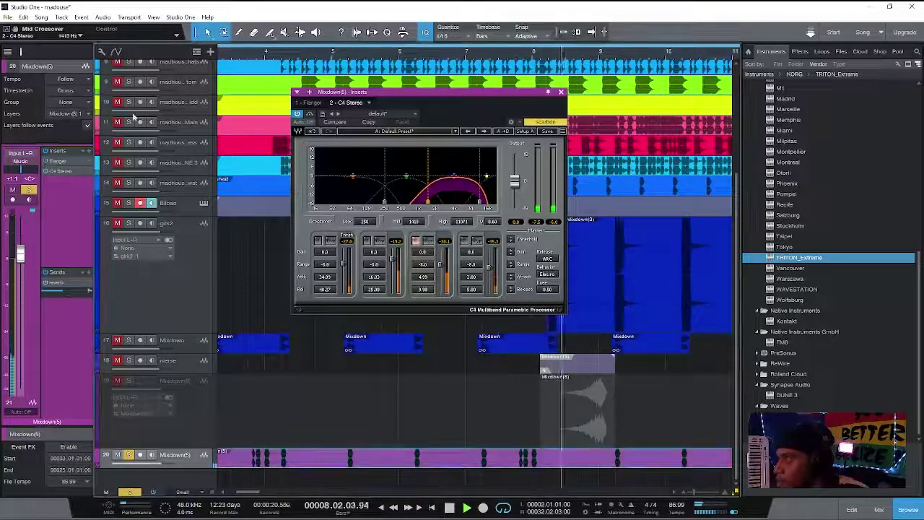
left_click(246, 54)
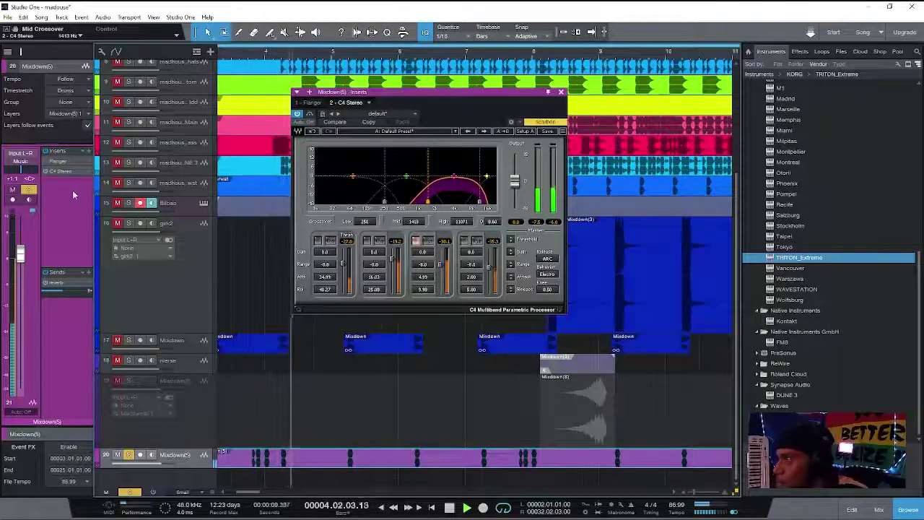
Step: Add Decapitator as the third insert on the Mixdown(5) track and turn on its Punish option
left_click(86, 150)
type("d")
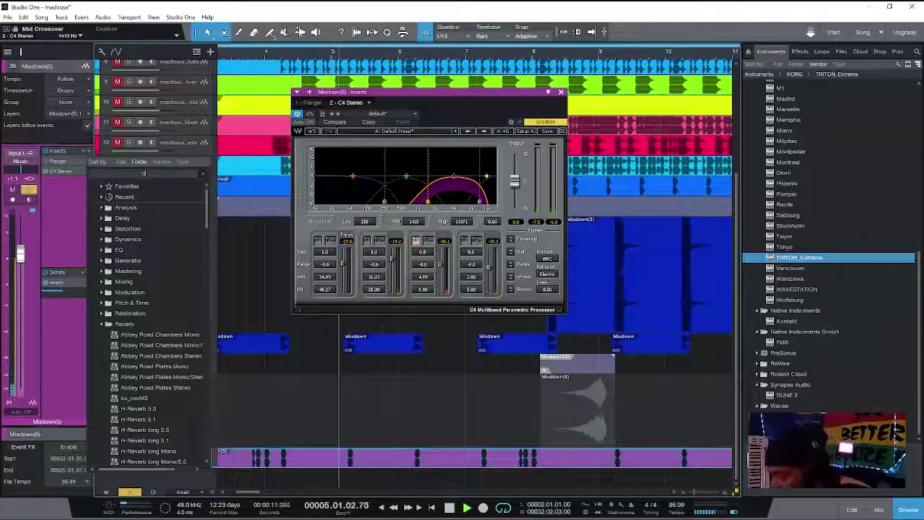
type("eca")
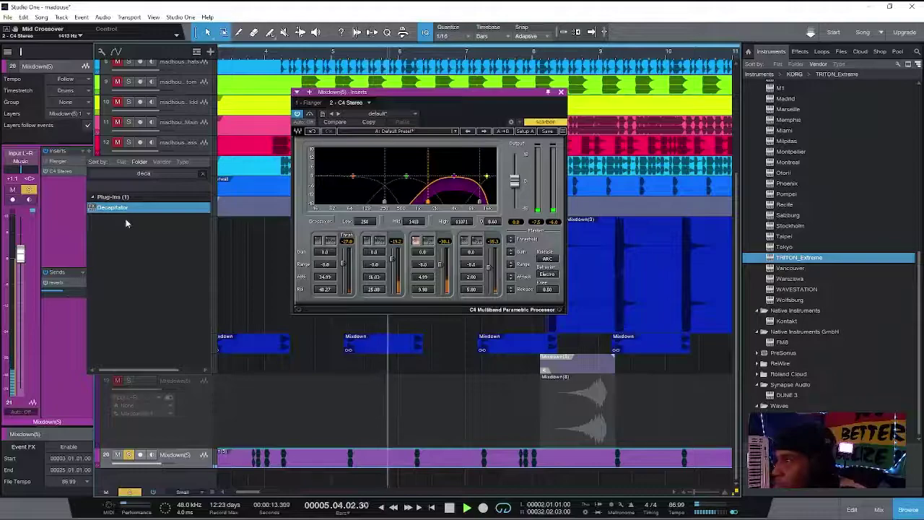
key("Return")
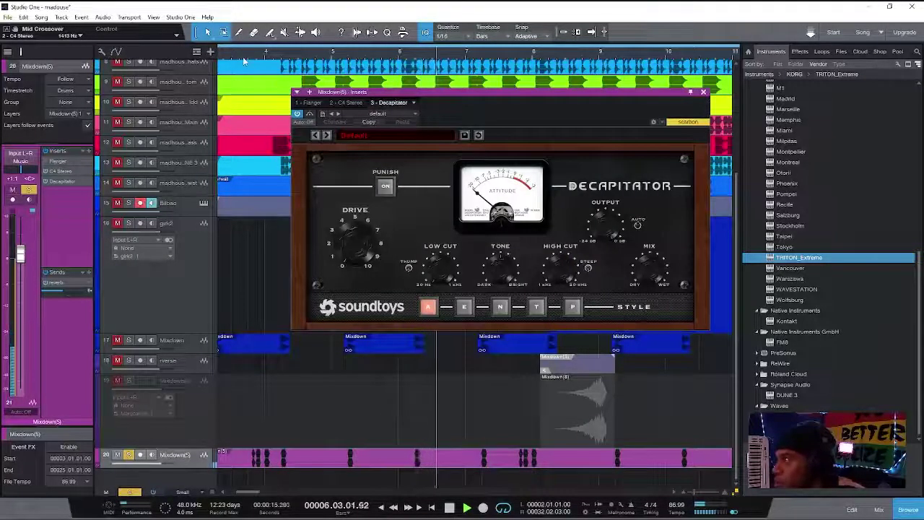
left_click(244, 54)
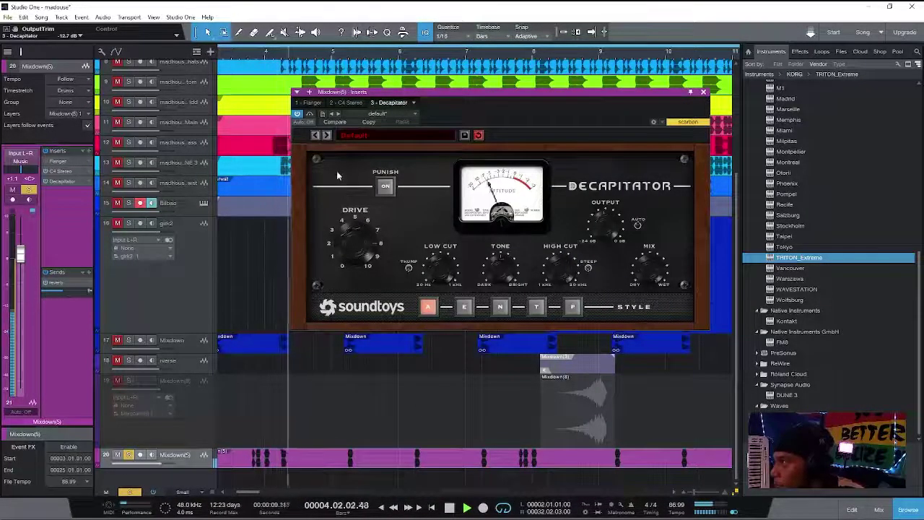
left_click(385, 186)
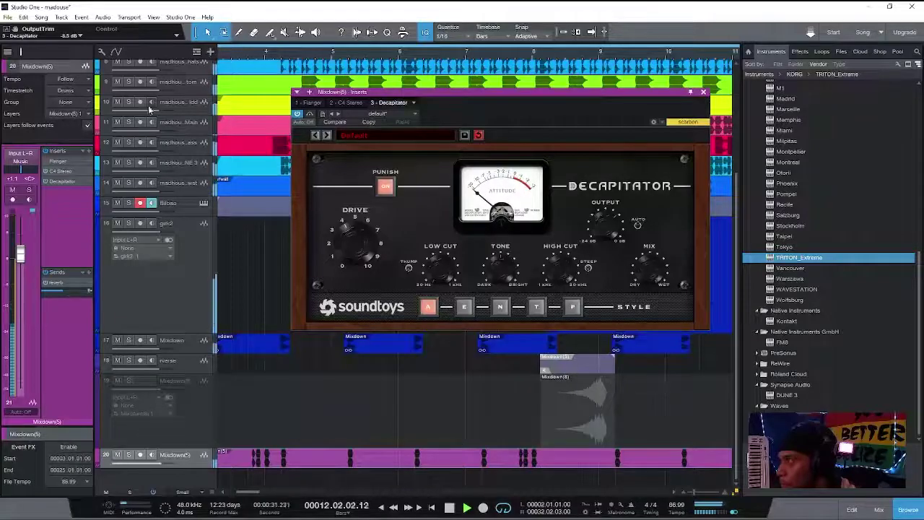
Step: Deactivate the Decapitator insert on Mixdown(5) and replay the song from just before bar 5
left_click(46, 182)
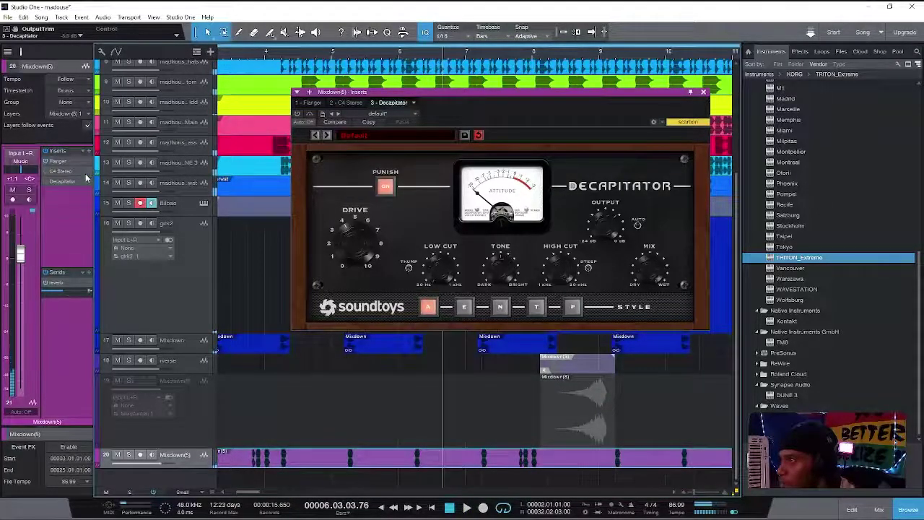
left_click(327, 56)
key("space")
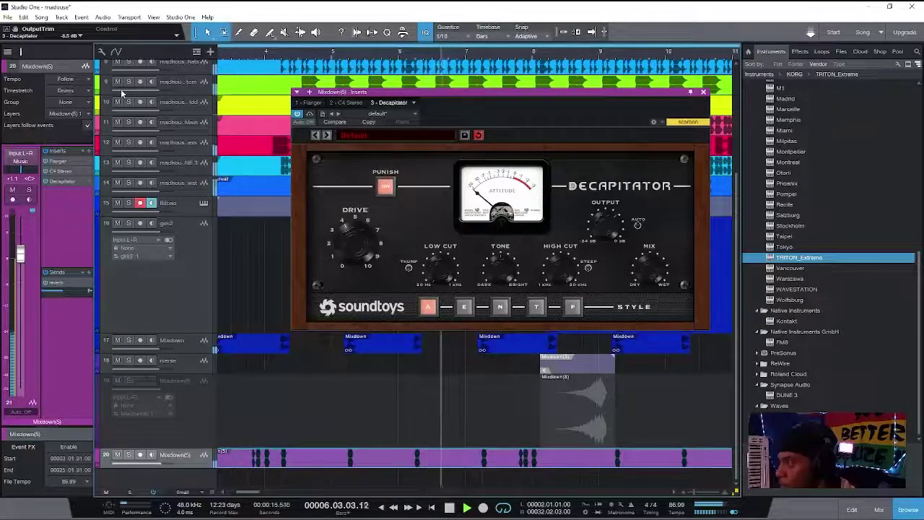
Step: Set the Speed of the Mixdown(5) Flanger to 0.19 Hz and close the plug-in
left_click(62, 160)
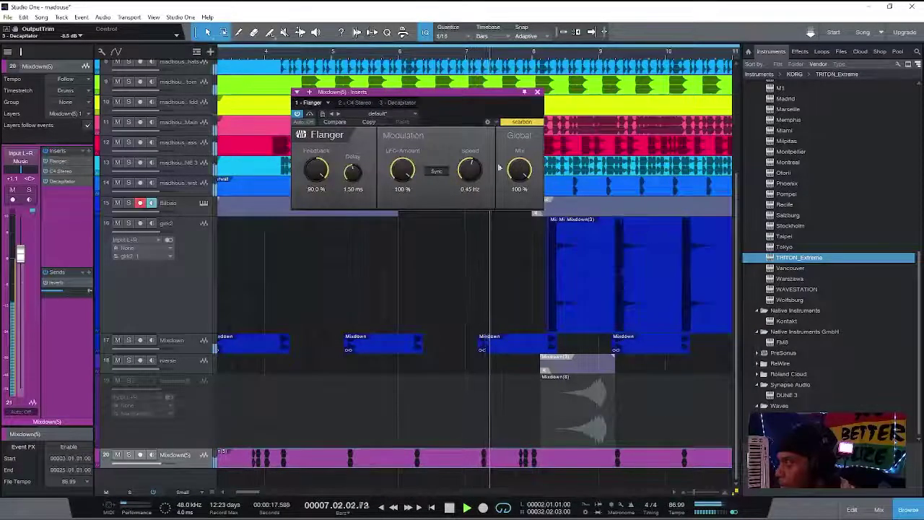
left_click_drag(470, 169, 474, 179)
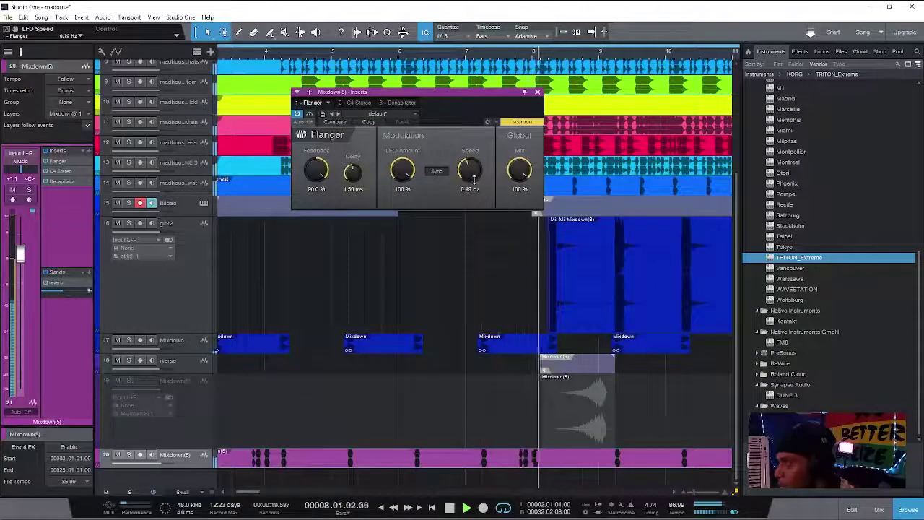
left_click(537, 92)
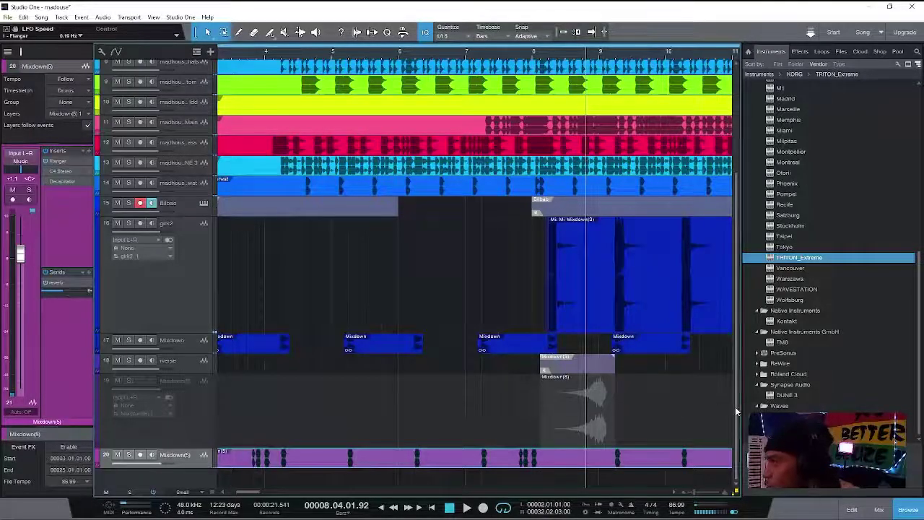
Step: Activate the Pro EQ insert on the dance efx channel and return to the arrangement
left_click(878, 510)
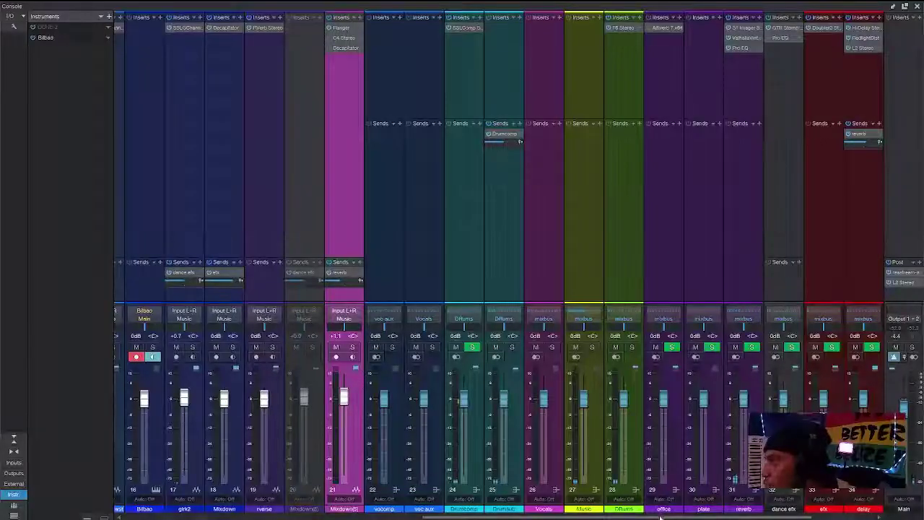
left_click_drag(660, 517, 719, 517)
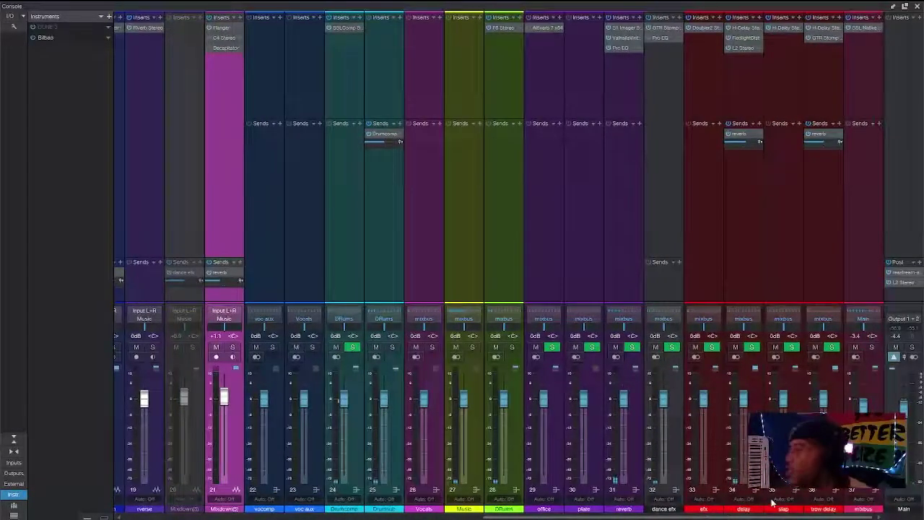
left_click(672, 451)
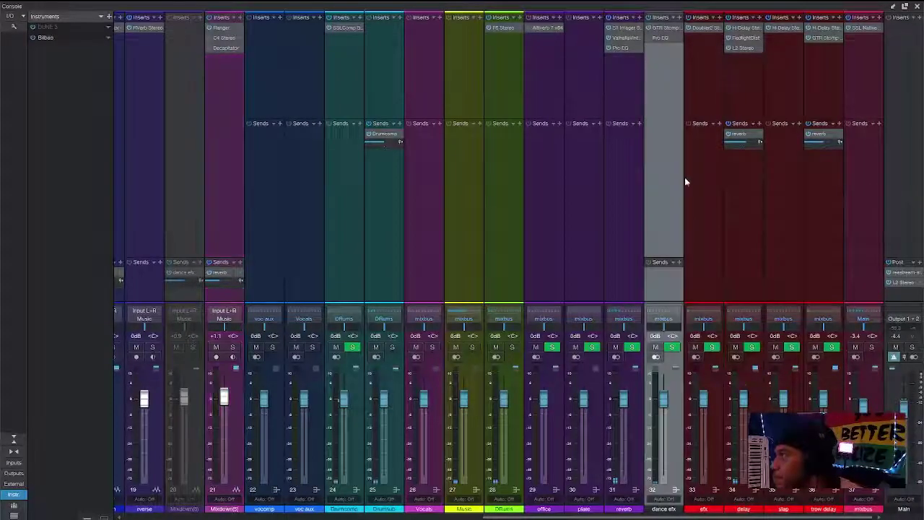
left_click(659, 38)
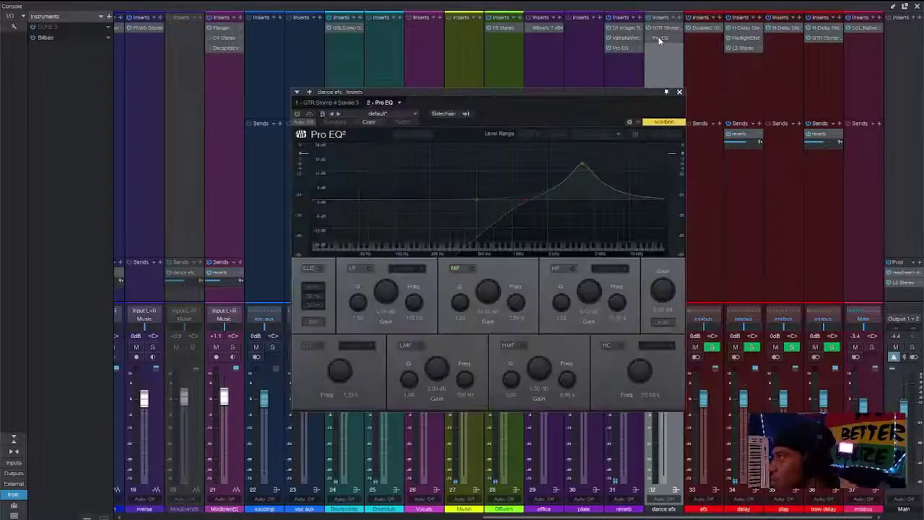
left_click(297, 114)
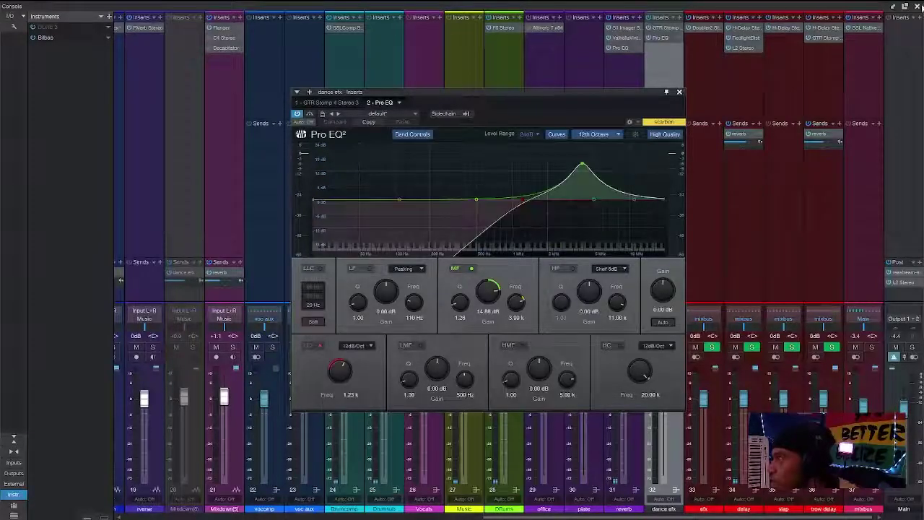
key("F3")
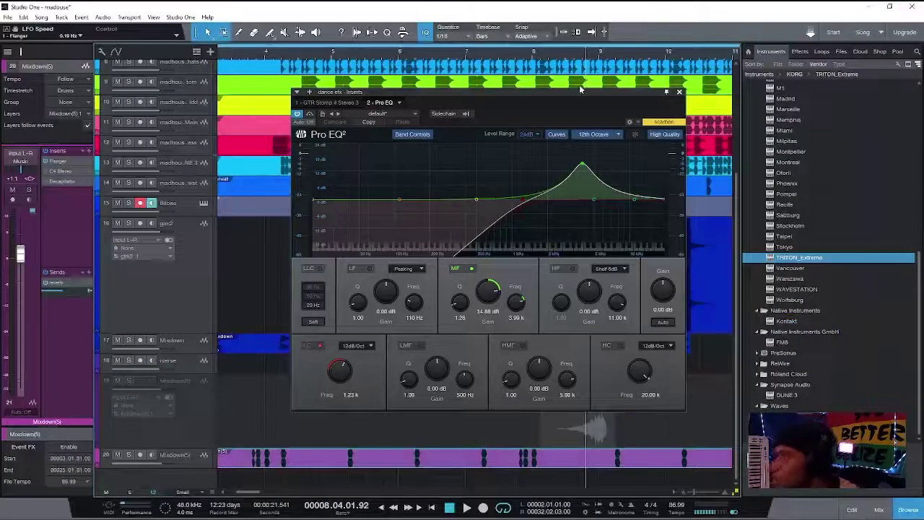
Step: Replay the song from bar 4, mute the Mixdown(5) track and close the Pro EQ
left_click(268, 52)
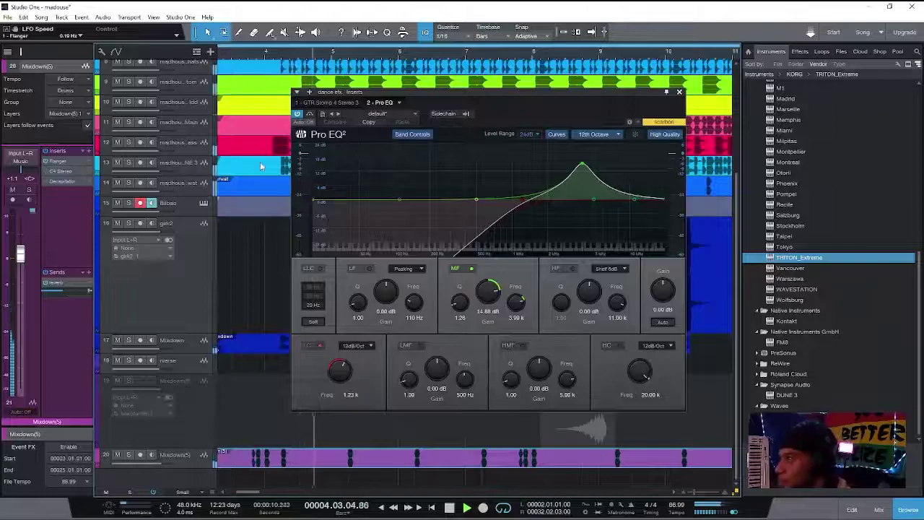
key("space")
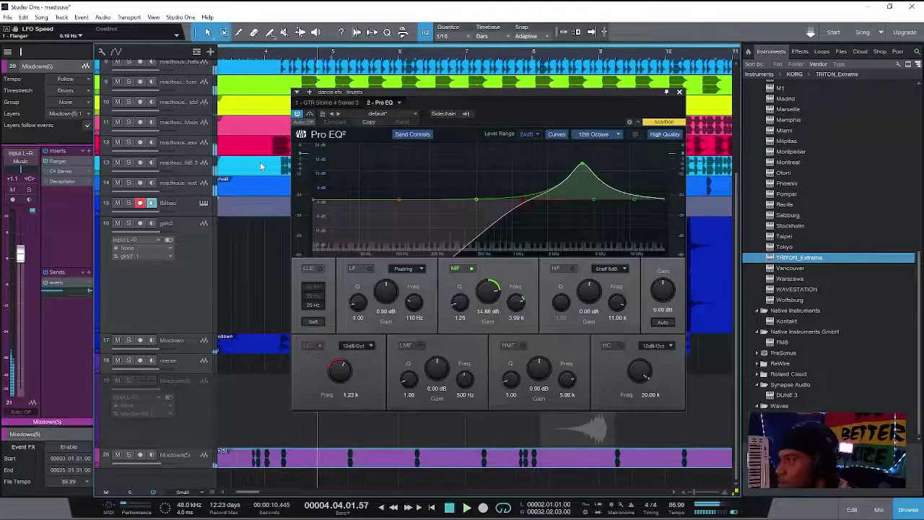
left_click(117, 455)
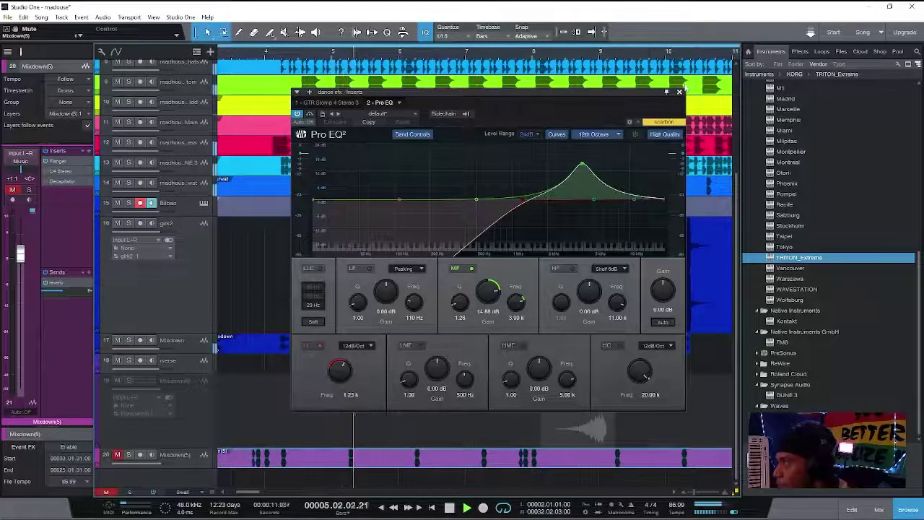
left_click(679, 94)
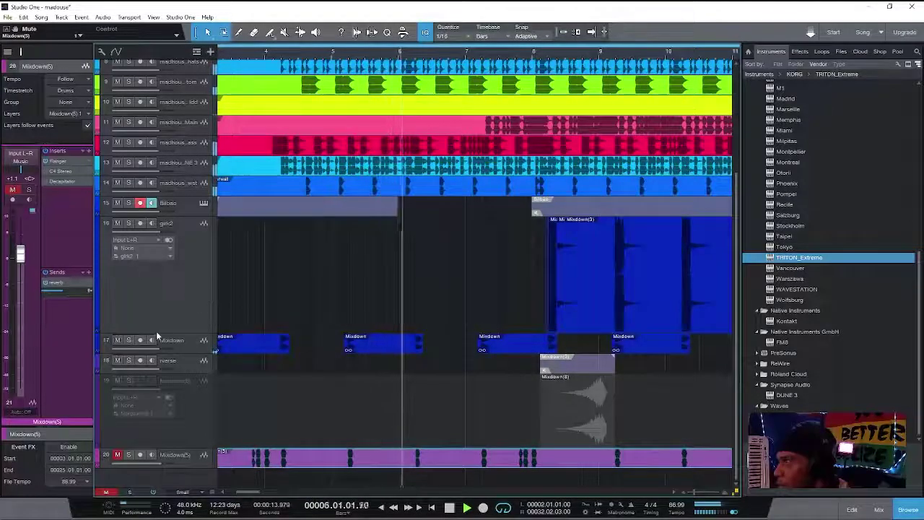
Step: Solo the girk2 track and play it from just after the start of bar 8
left_click(577, 260)
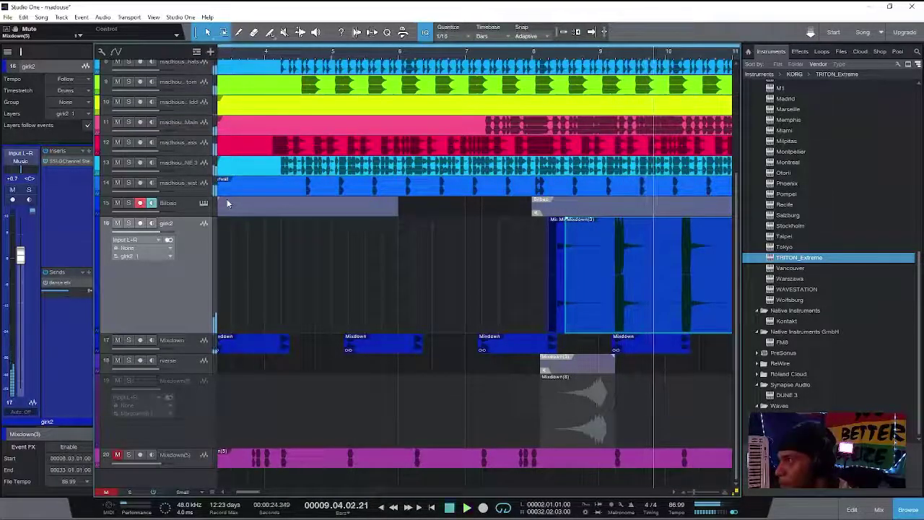
left_click(129, 224)
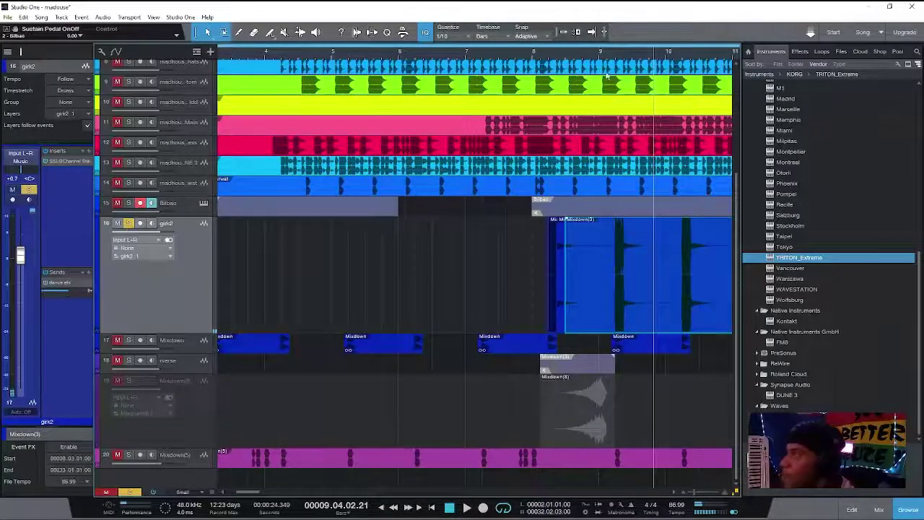
left_click(557, 58)
left_click(543, 62)
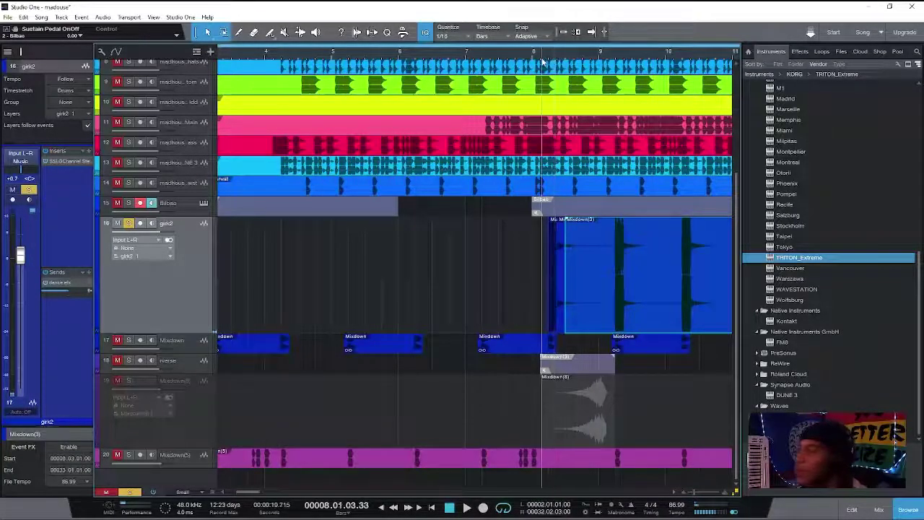
key("space")
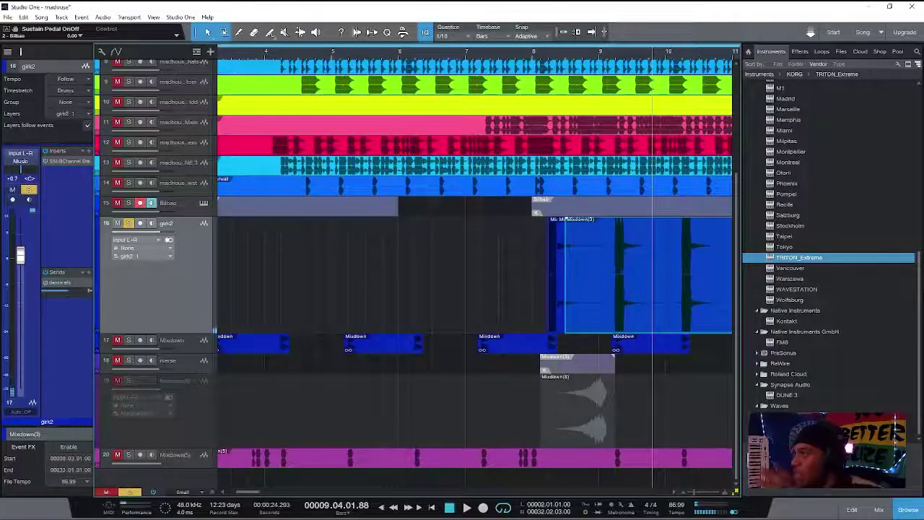
Step: Bypass the Pro EQ on the dance efx channel and play the soloed girk2 track from bar 8 to compare the sound
left_click(880, 511)
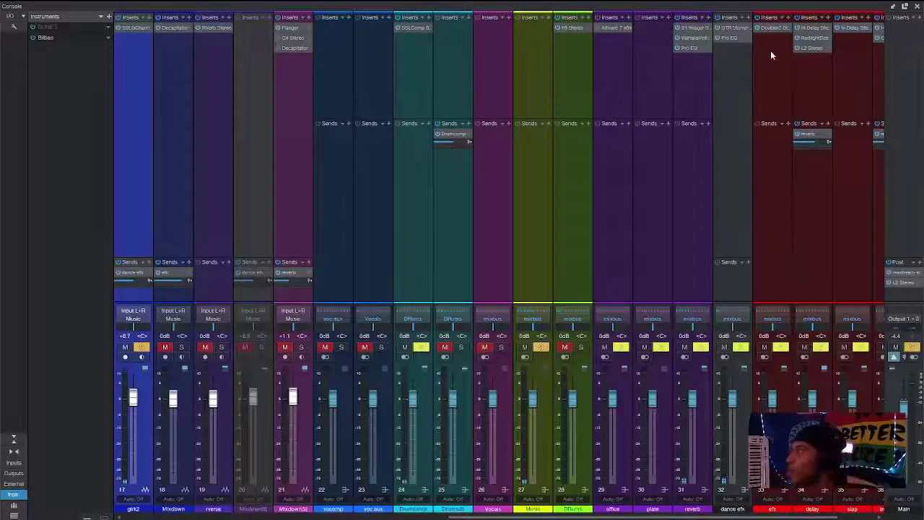
left_click(729, 39)
left_click(918, 5)
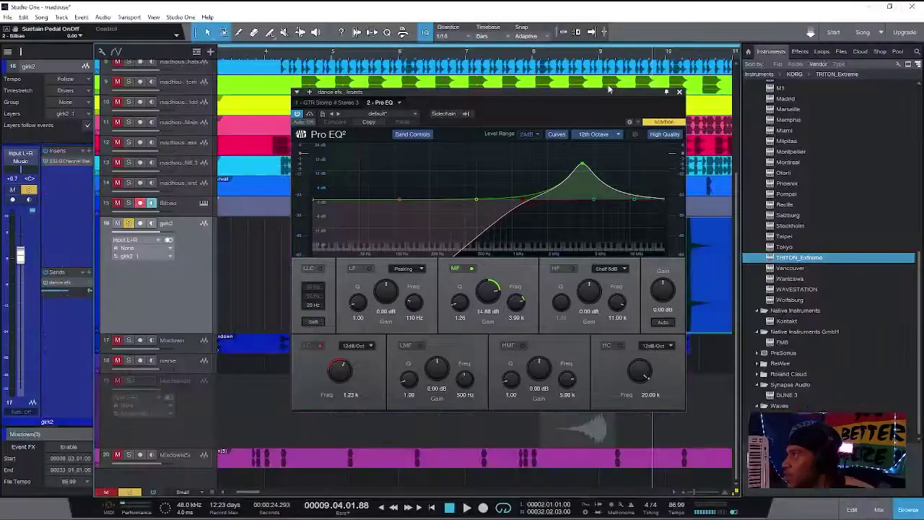
left_click(311, 115)
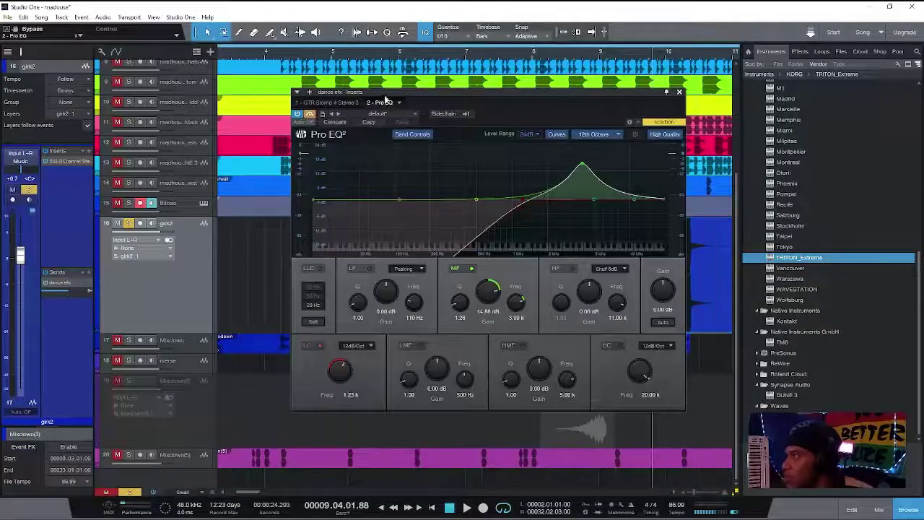
left_click_drag(386, 99, 175, 133)
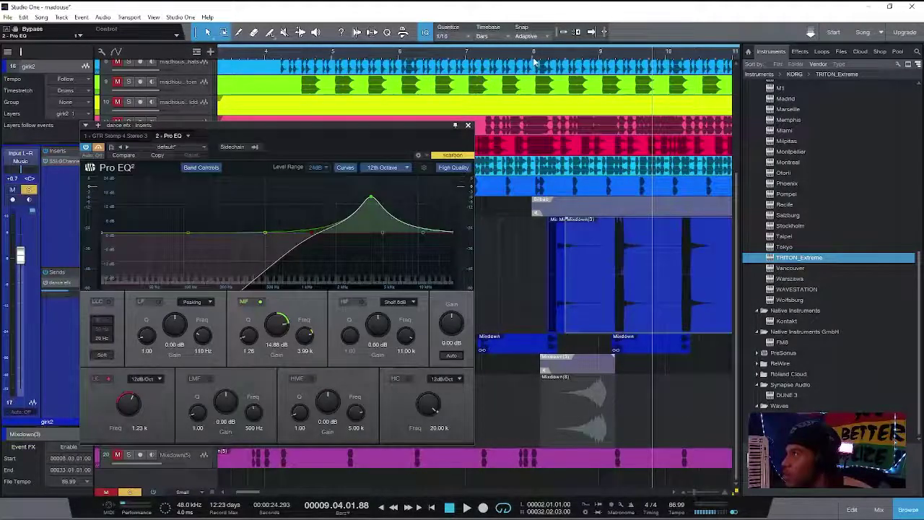
left_click(534, 63)
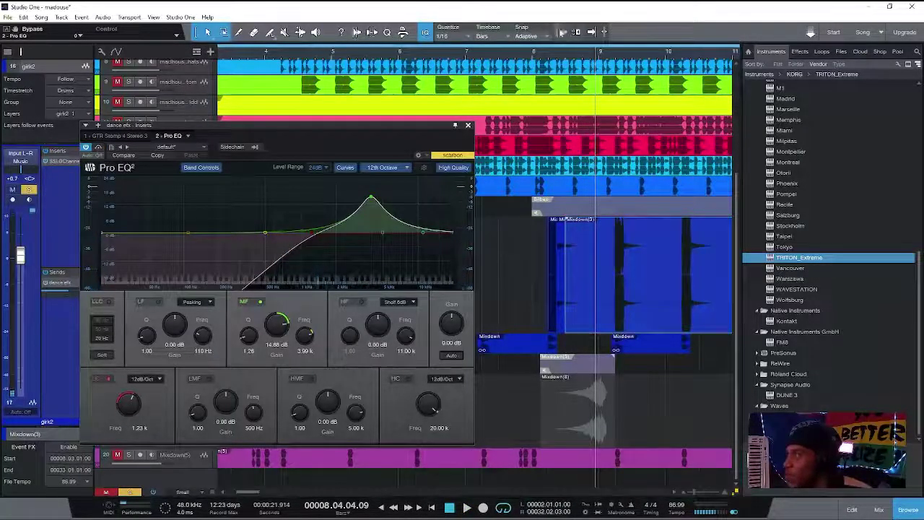
key("space")
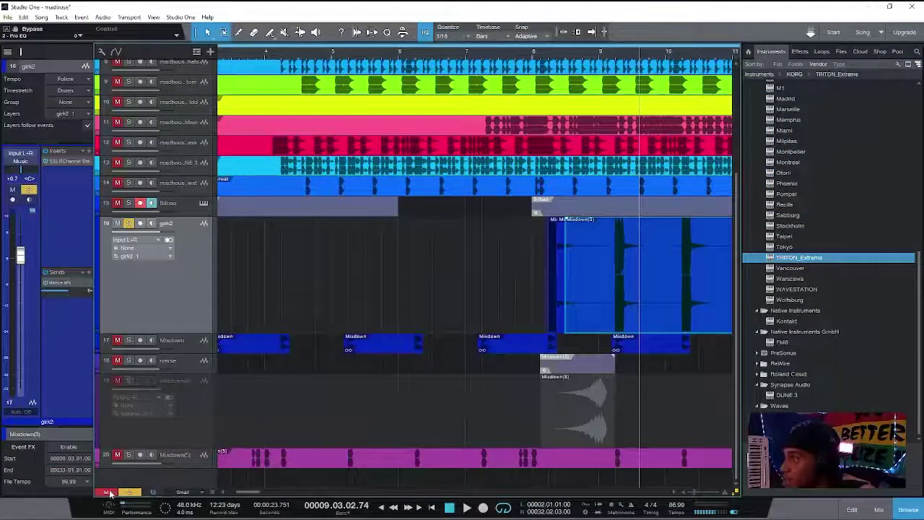
Step: Clear all track mutes and solos and go back to the opening bars of the song
left_click_drag(251, 493, 243, 494)
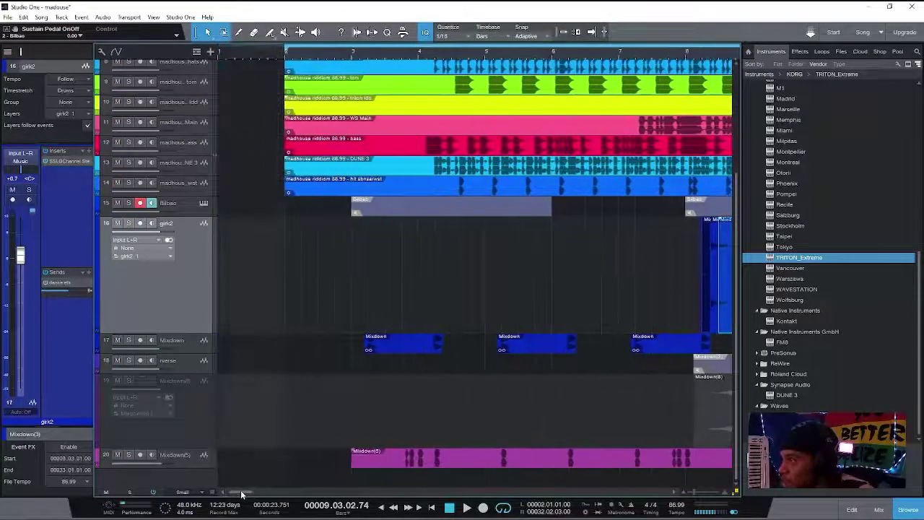